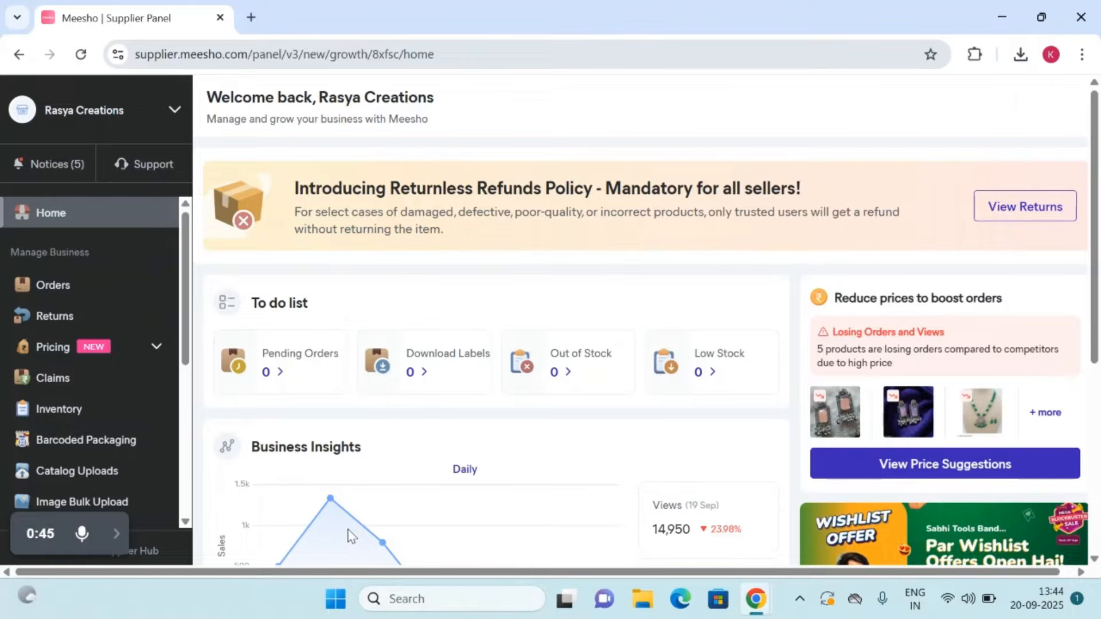
Step: View the three newest earring photos in the Downloads folder to check the red, green and purple variants
click(646, 607)
click(298, 284)
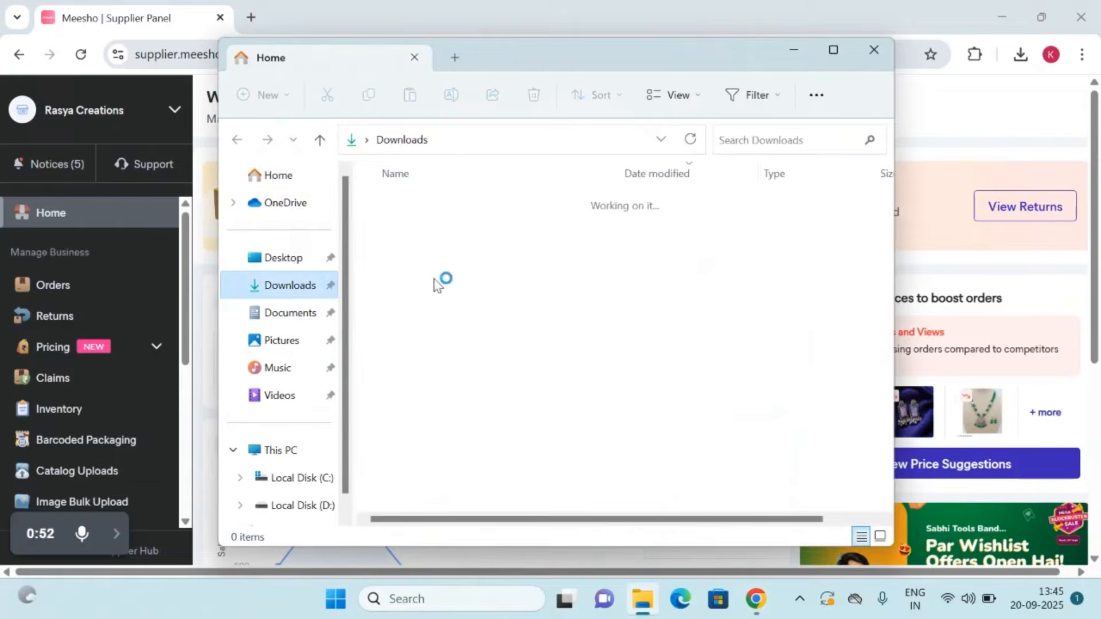
double_click(404, 232)
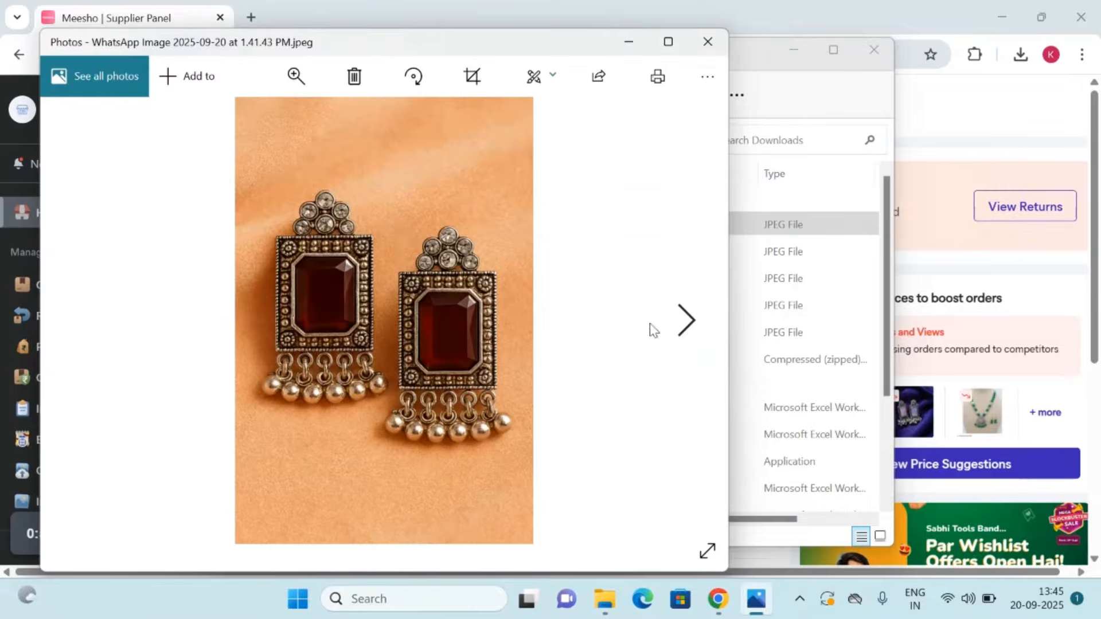
click(686, 321)
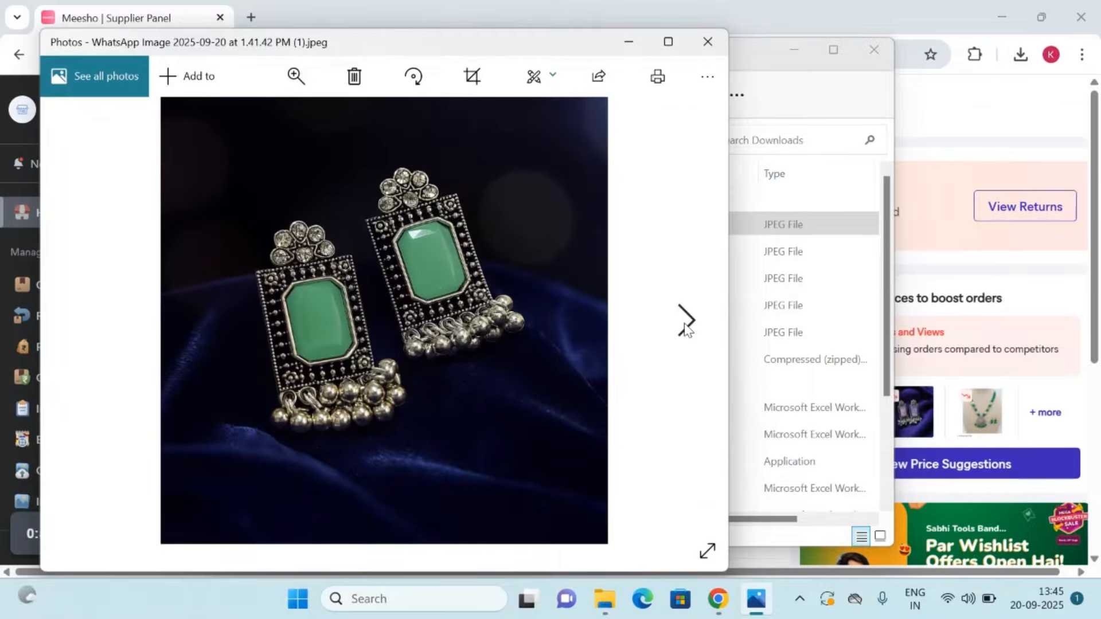
click(685, 322)
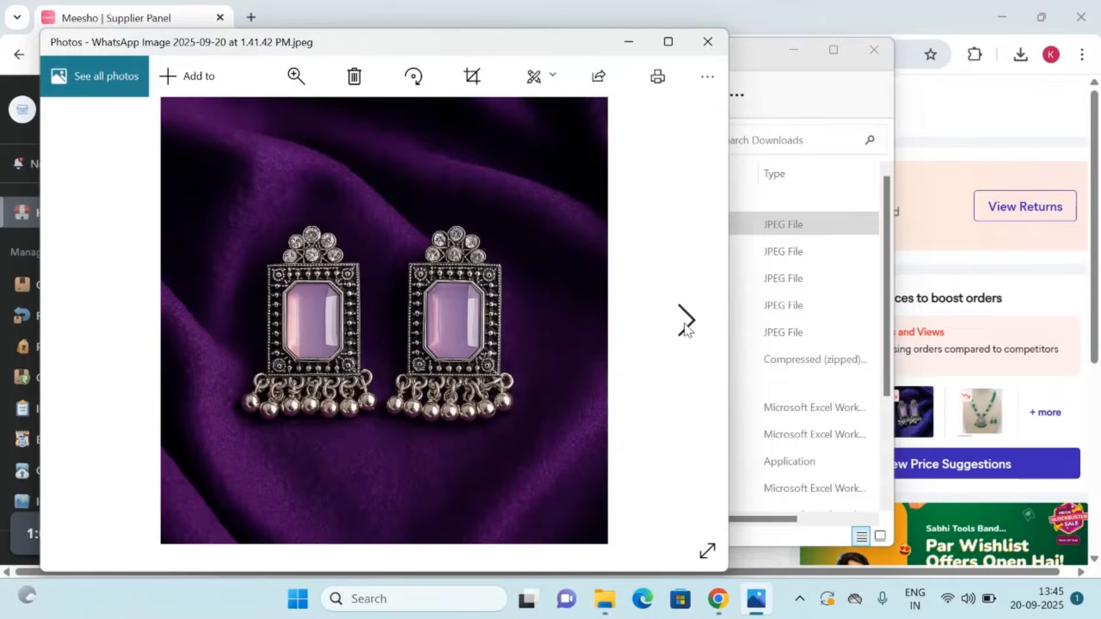
click(708, 42)
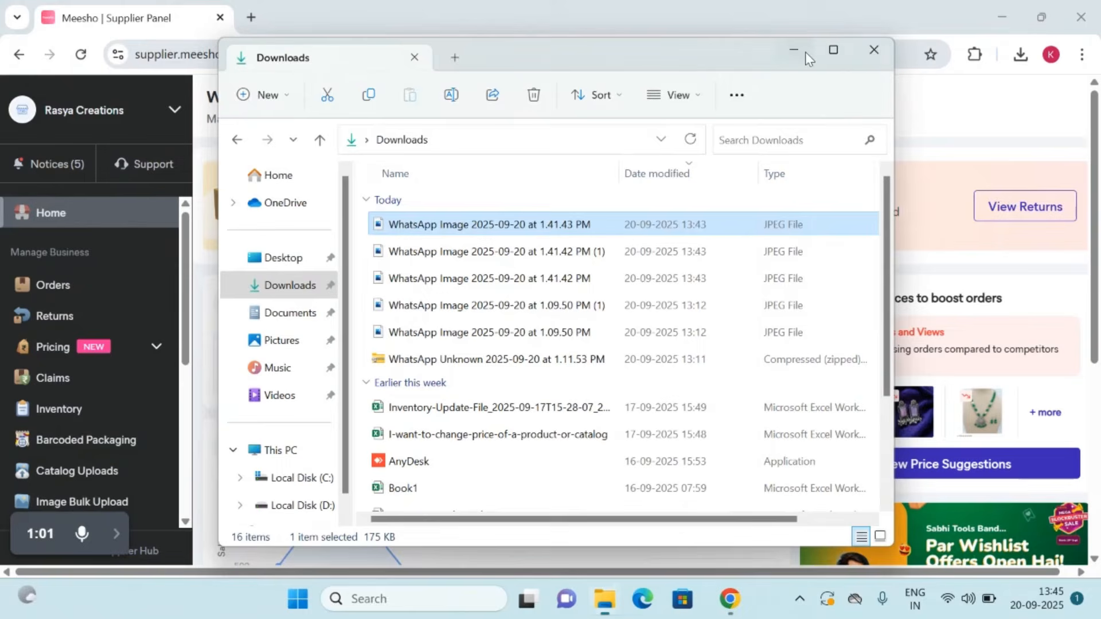
click(874, 49)
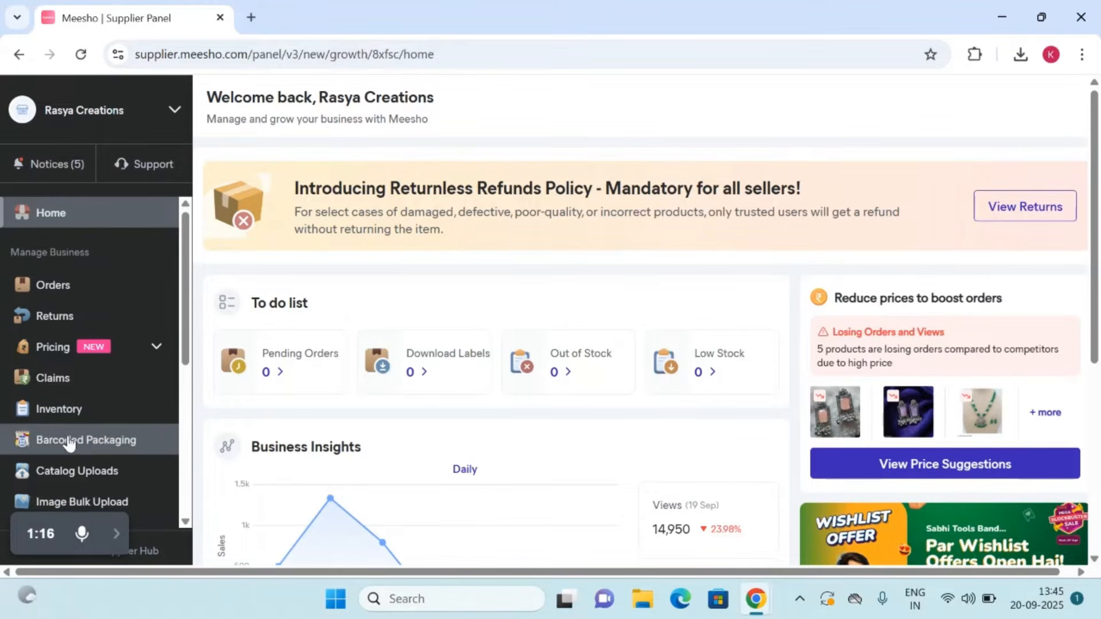
Step: Start a new single catalog upload in the Earrings & Studs category under Women Fashion
click(66, 475)
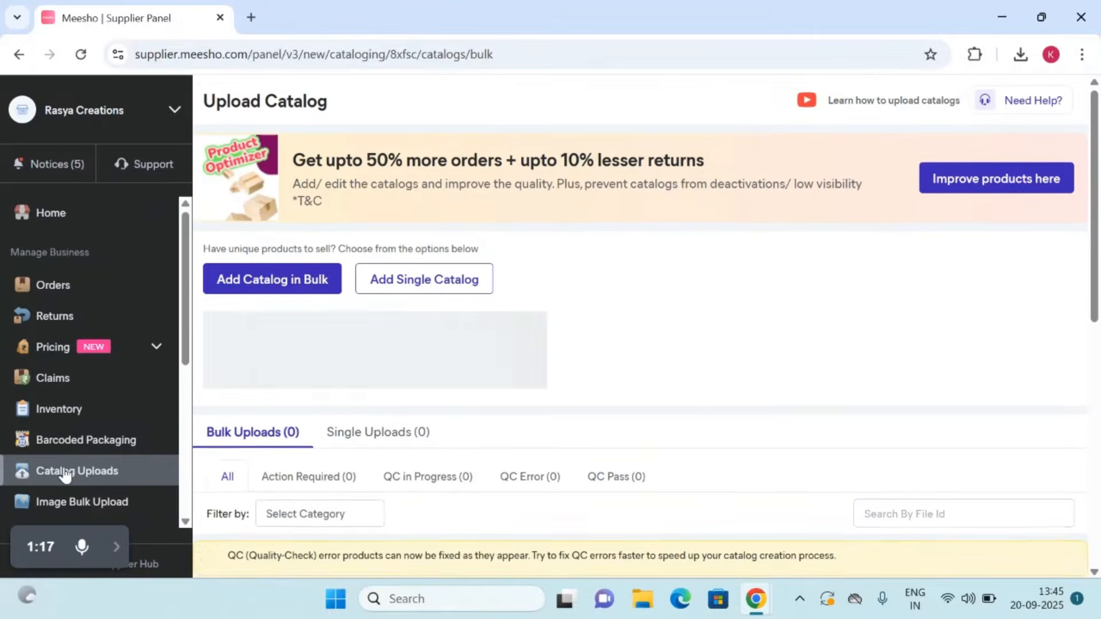
click(471, 293)
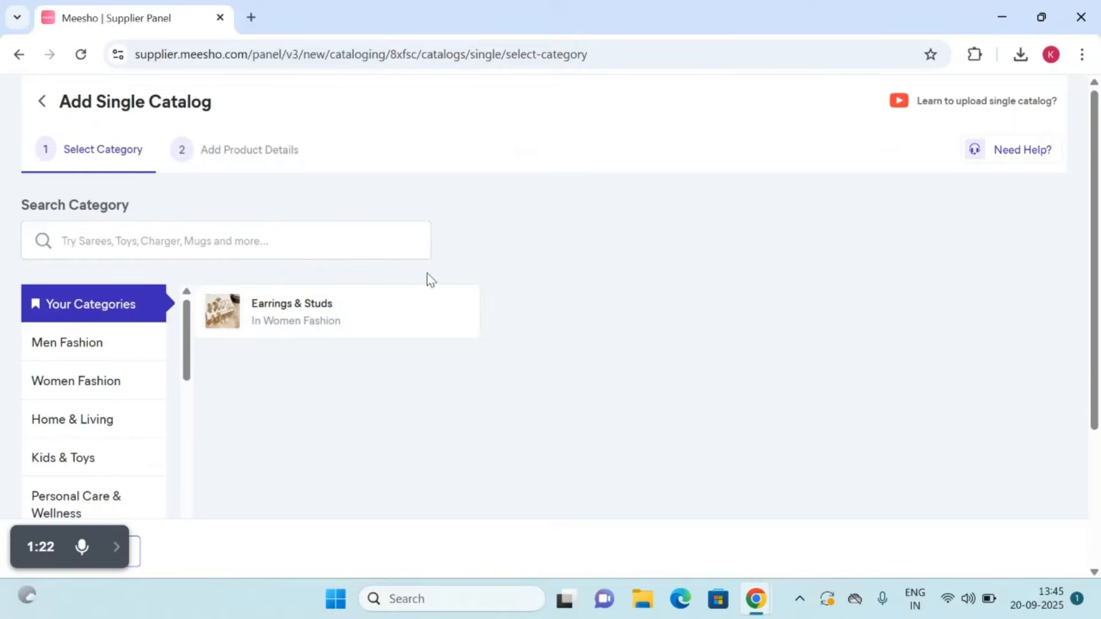
click(354, 313)
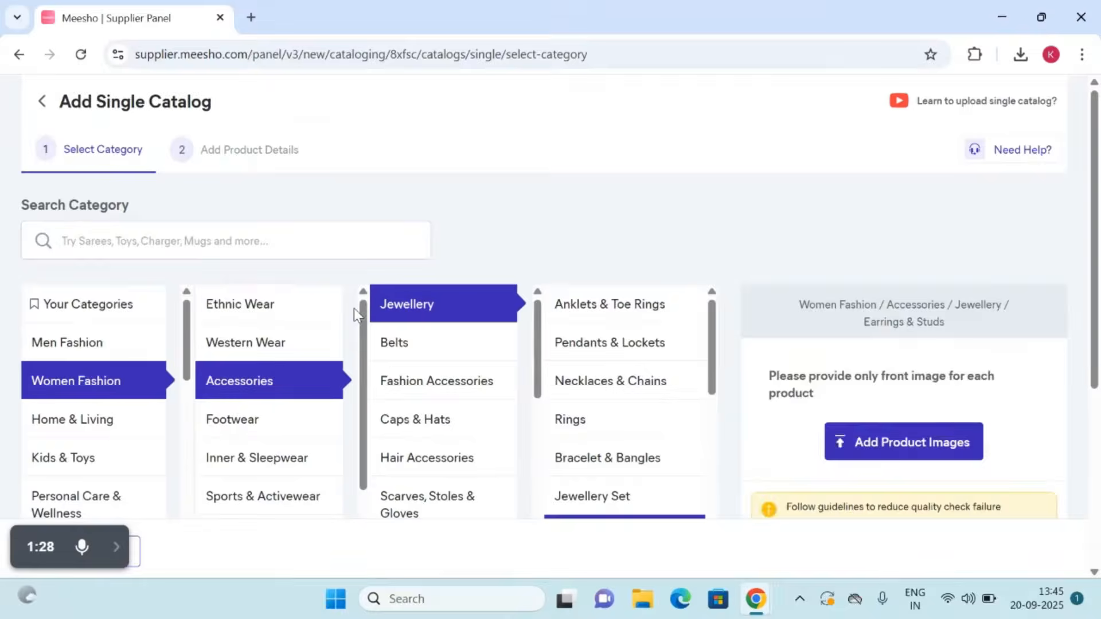
Step: Add the maroon earrings photo "WhatsApp Image 2025-09-20 at 1.41.43 PM" as the catalog's first product image
scroll(864, 216, down, 5)
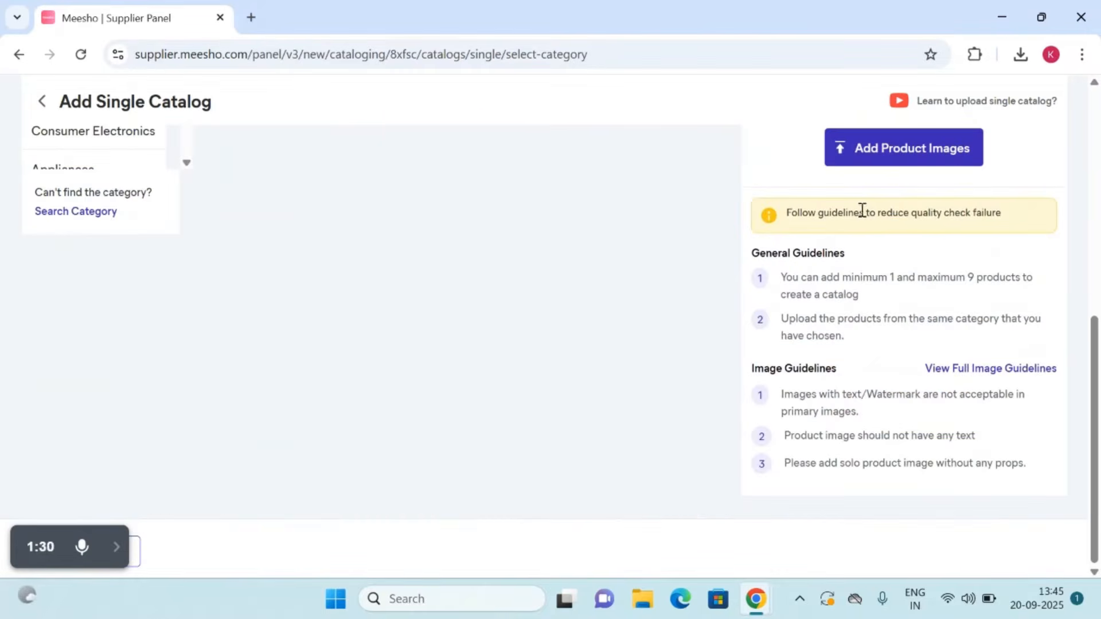
click(908, 167)
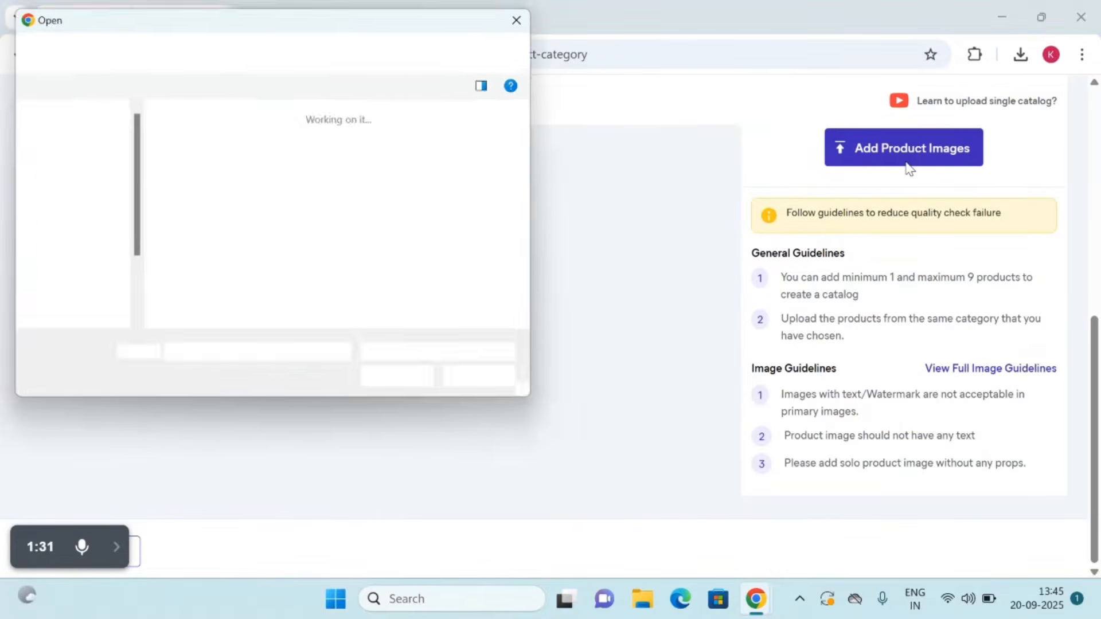
click(357, 147)
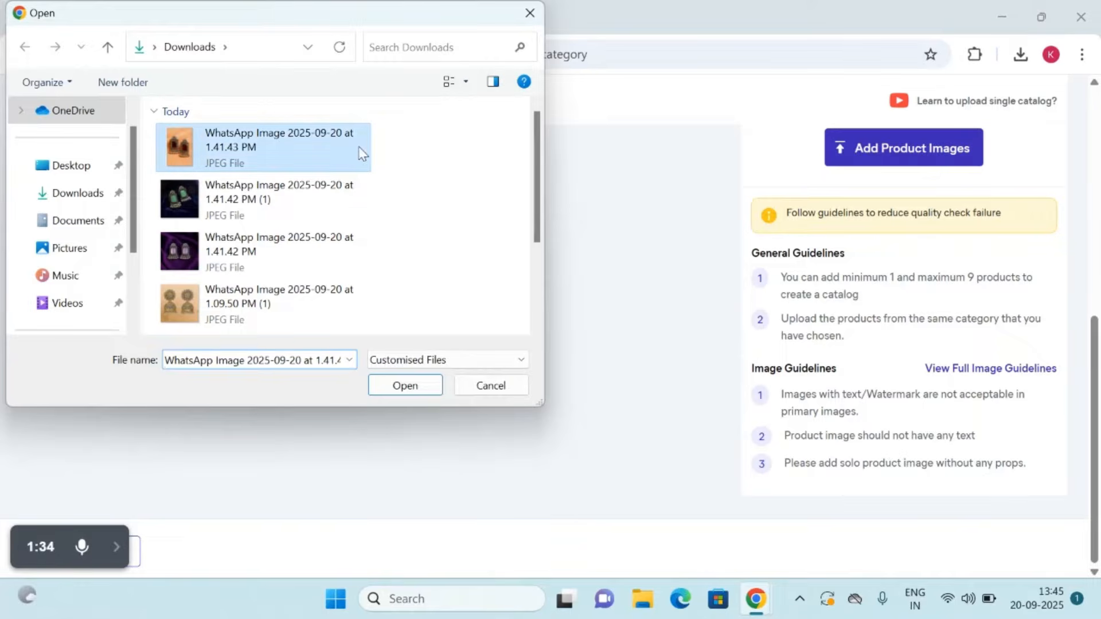
click(394, 386)
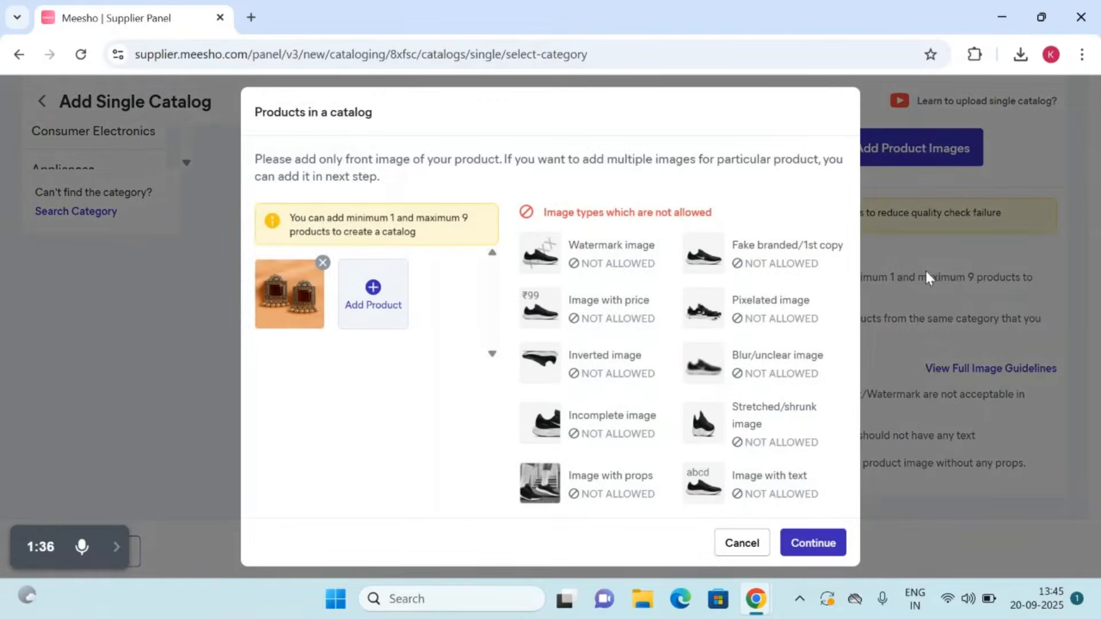
Step: Add the green (1.41.42 PM (1)) and purple (1.41.42 PM) earring photos as further products and continue to the product details
click(384, 287)
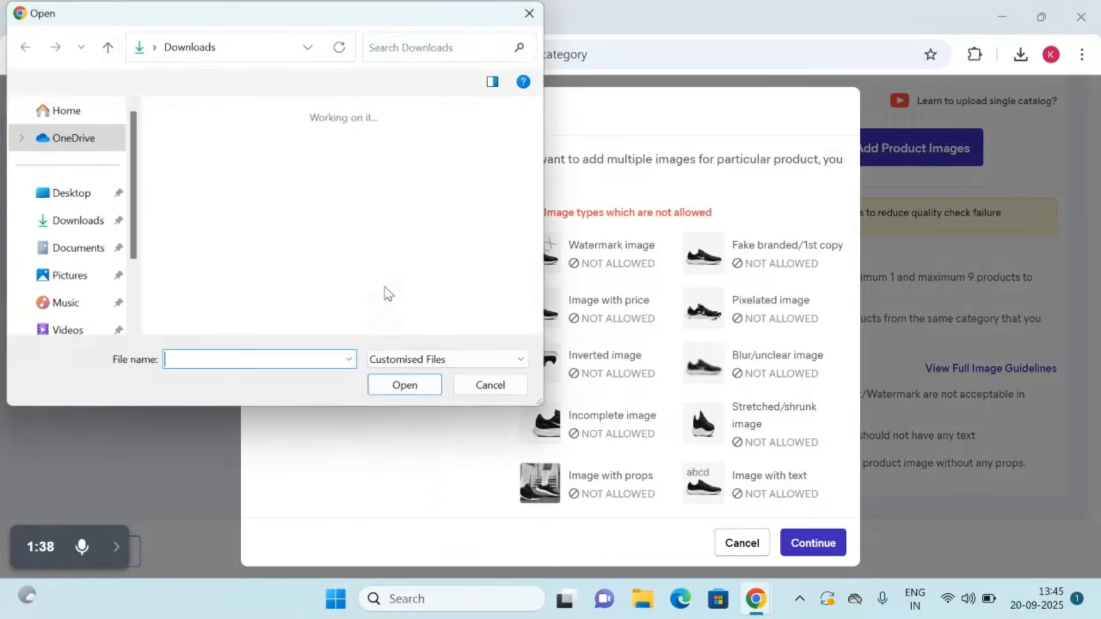
click(252, 198)
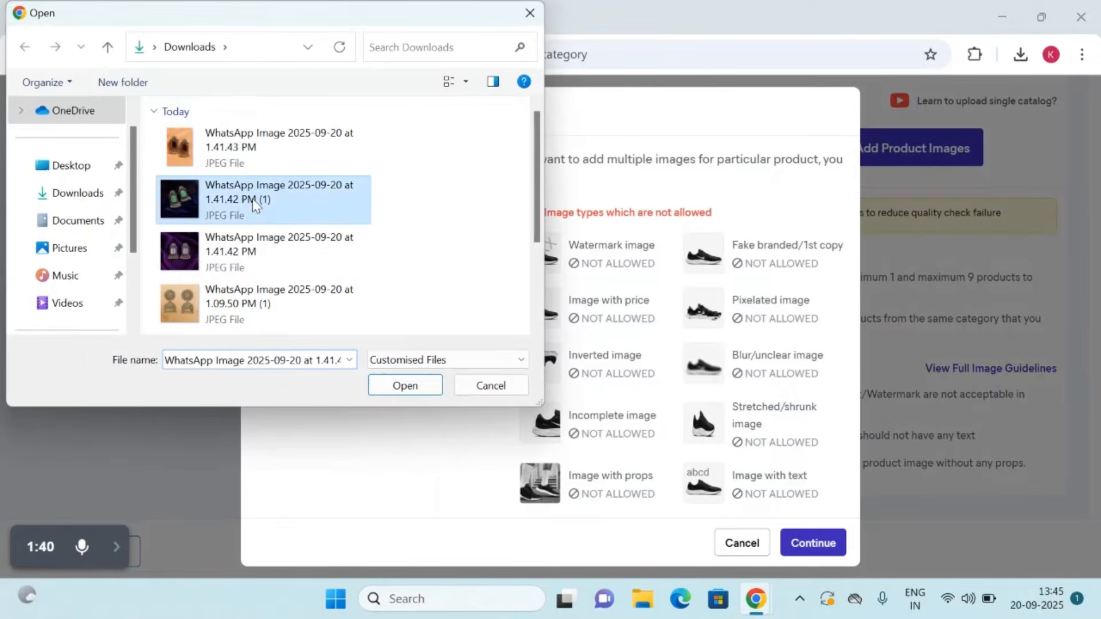
click(394, 387)
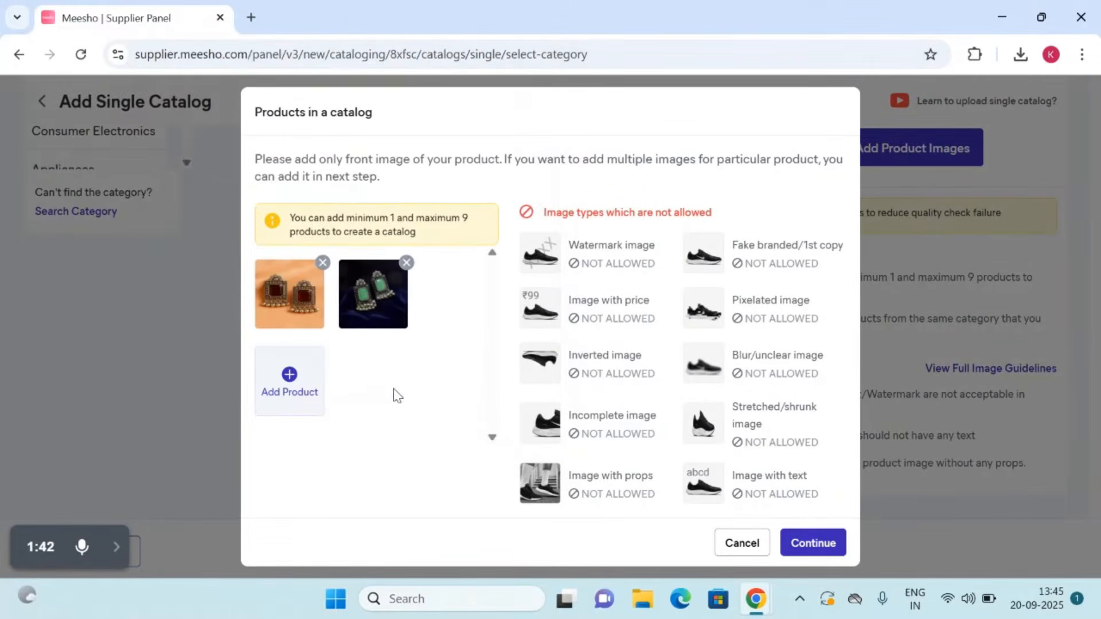
click(299, 371)
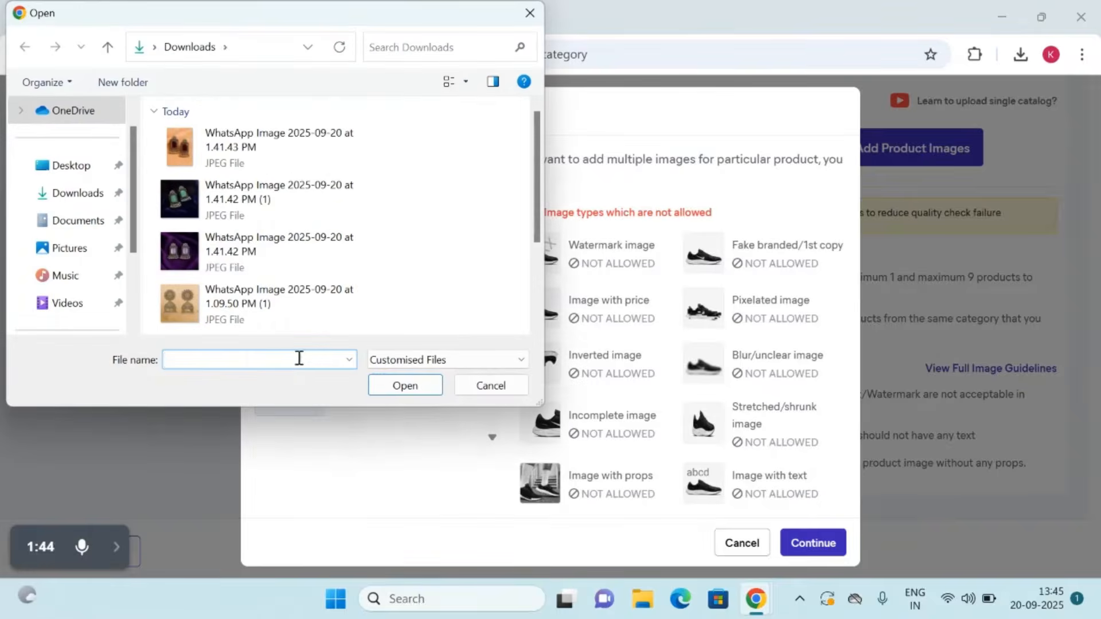
click(252, 254)
click(418, 392)
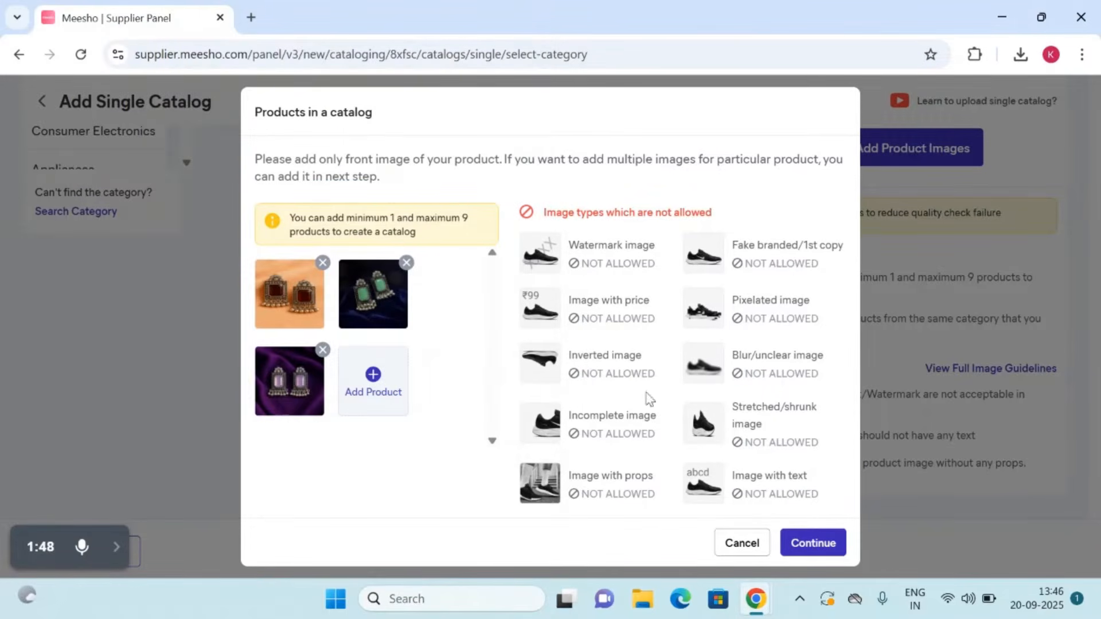
click(812, 543)
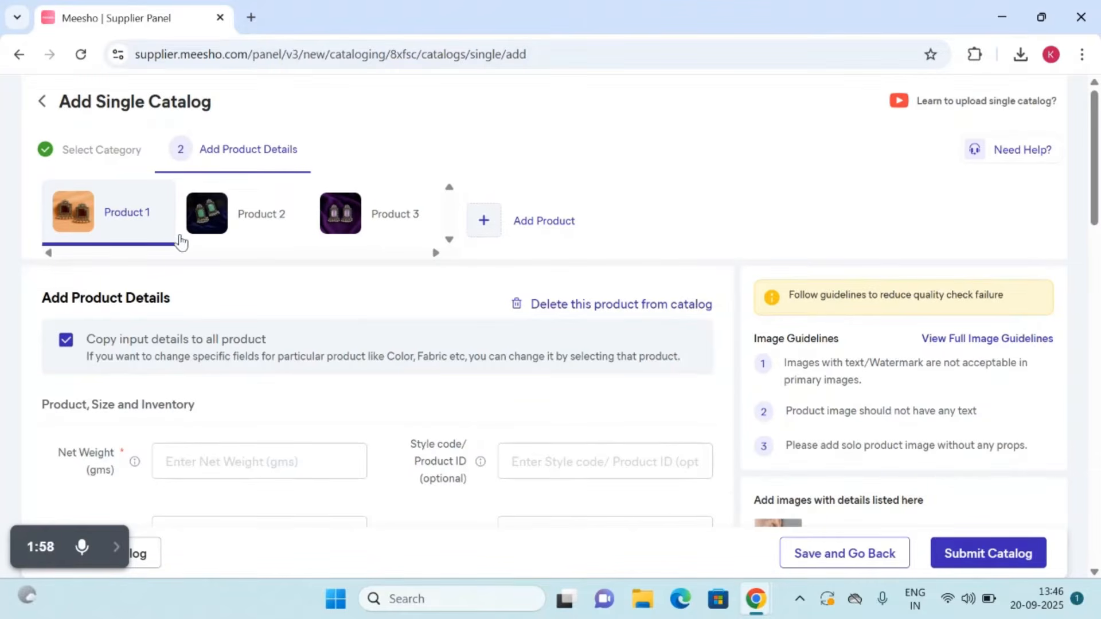
Step: Examine the detail forms of Products 1, 2 and 3 and the fields required for Product 1
click(252, 243)
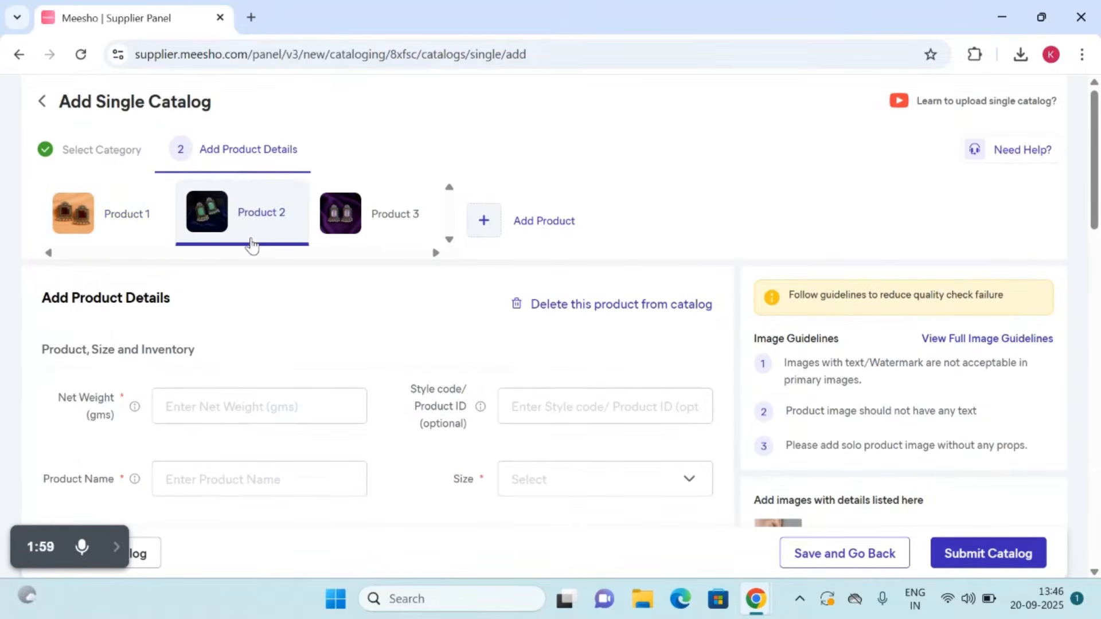
click(397, 229)
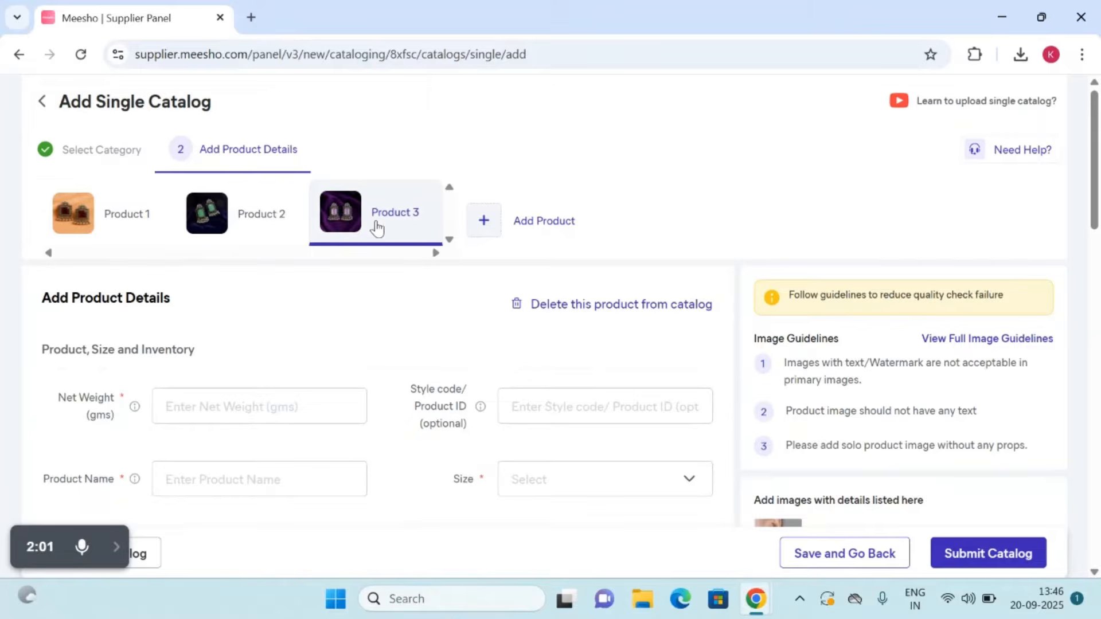
click(109, 229)
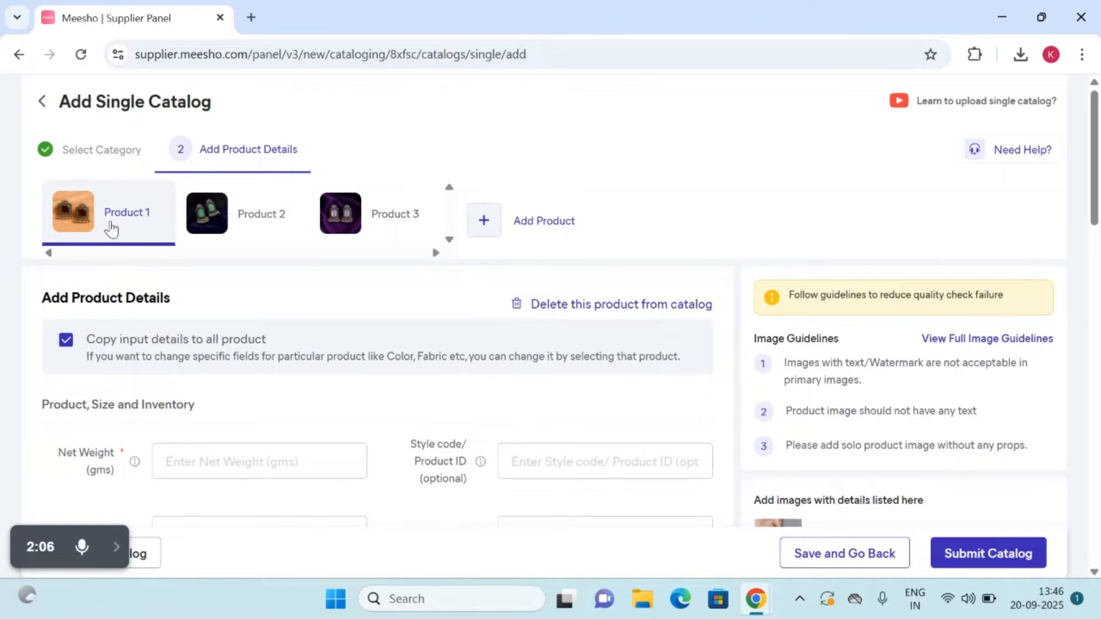
scroll(182, 336, down, 1)
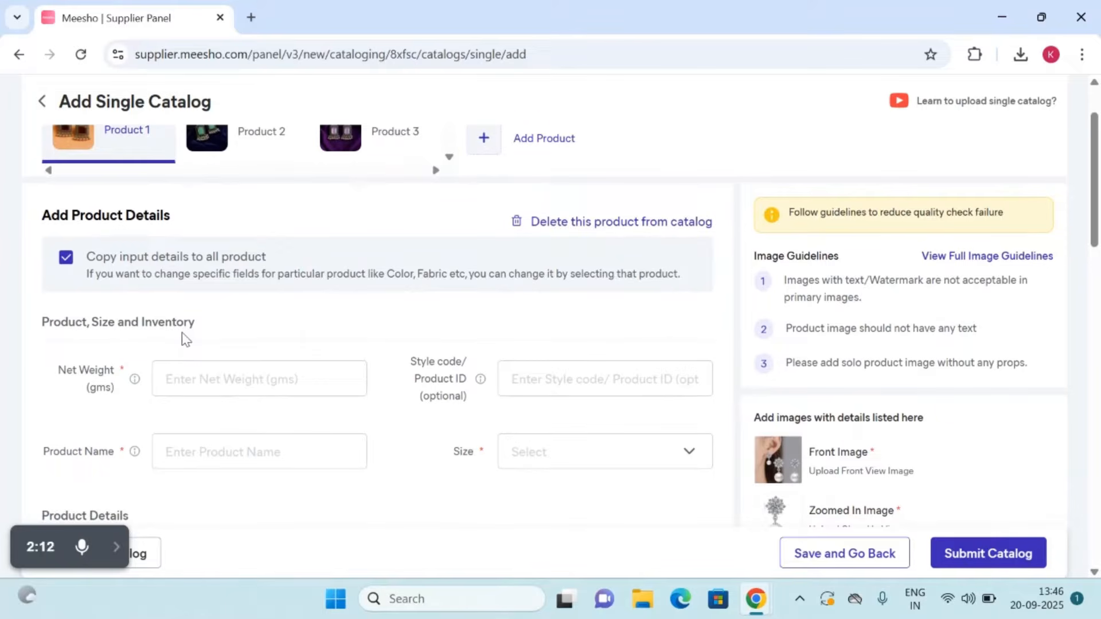
scroll(377, 342, down, 3)
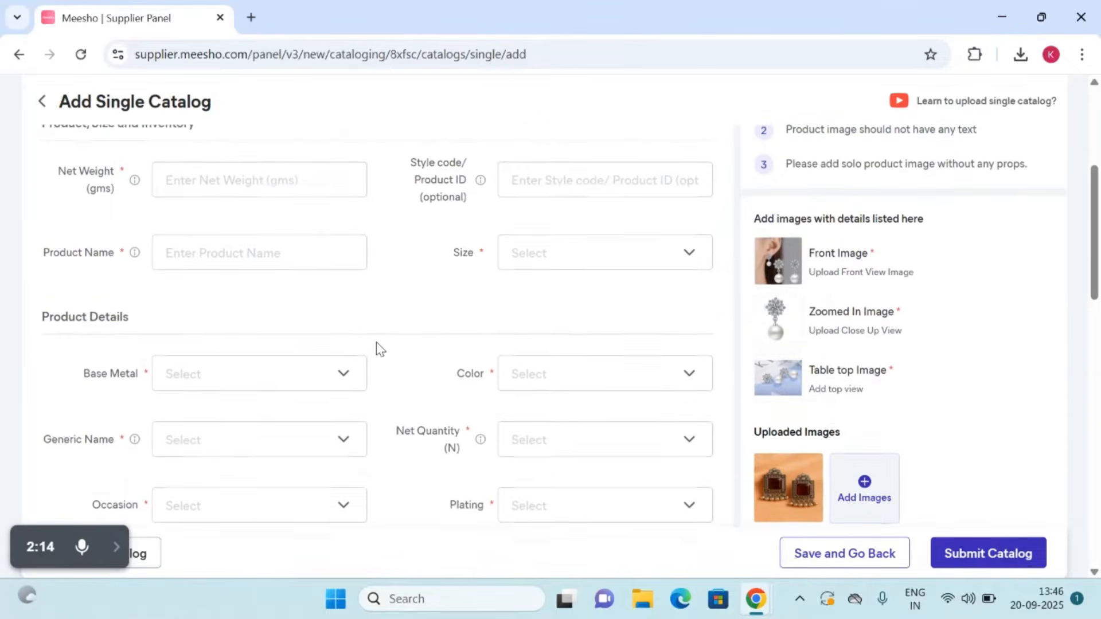
scroll(376, 342, down, 2)
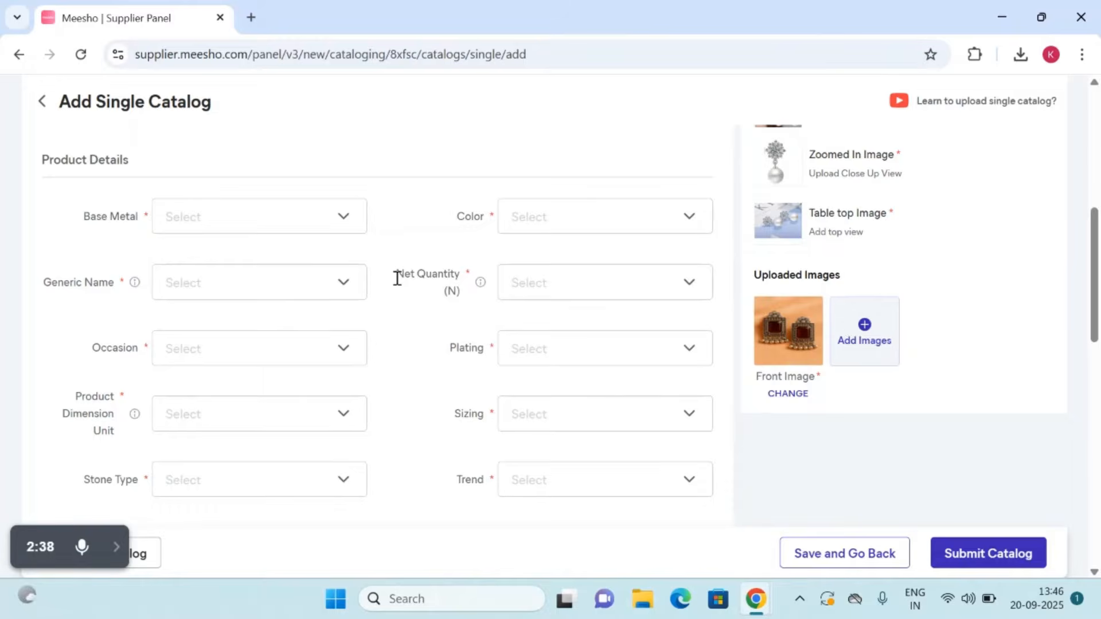
scroll(397, 279, down, 3)
scroll(398, 279, up, 10)
scroll(398, 282, down, 2)
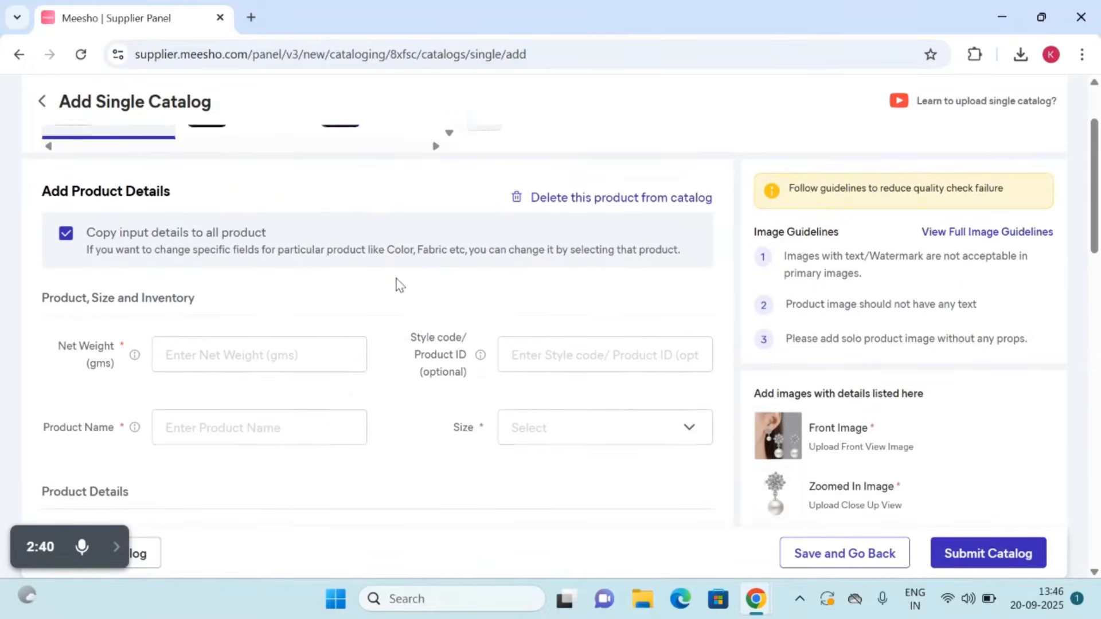
scroll(399, 284, down, 3)
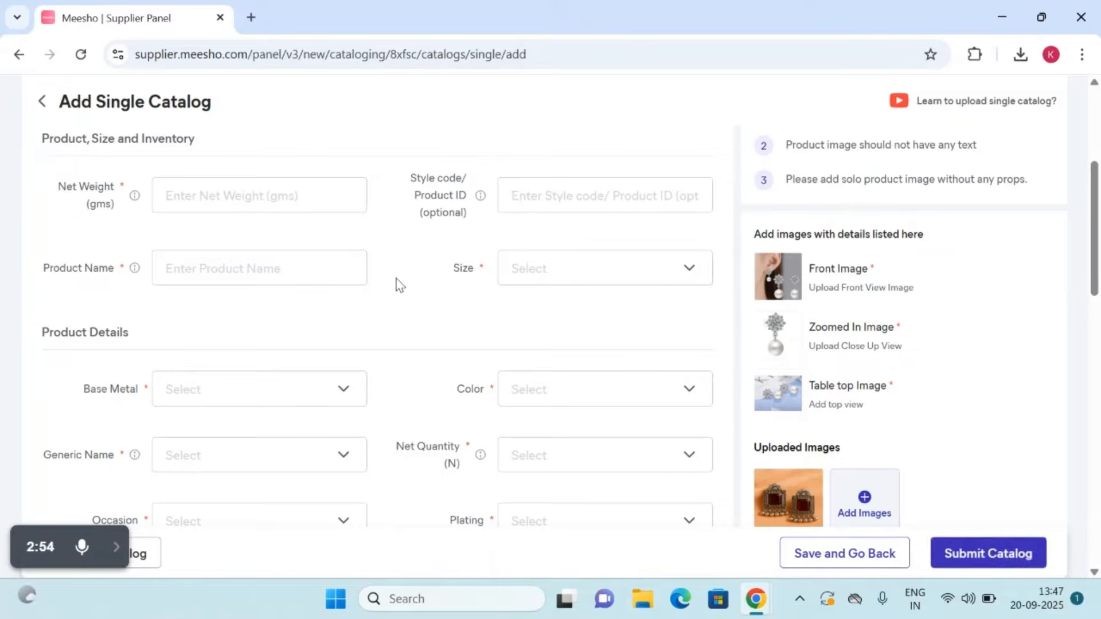
Step: Set Product 1's net weight to 80 grams
click(235, 187)
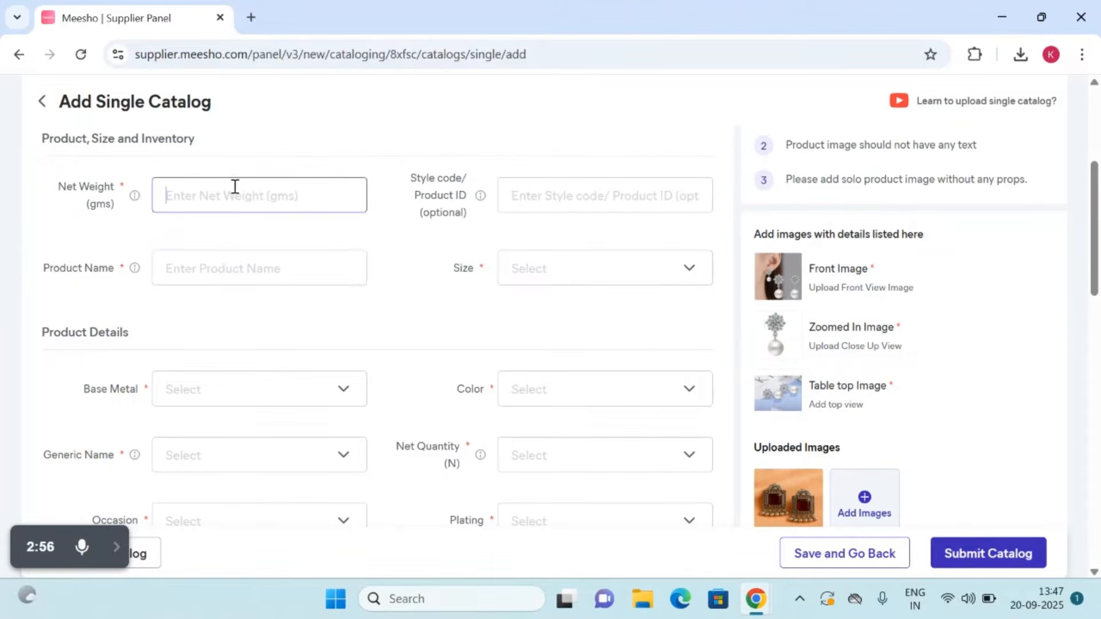
scroll(236, 187, up, 4)
text(1)
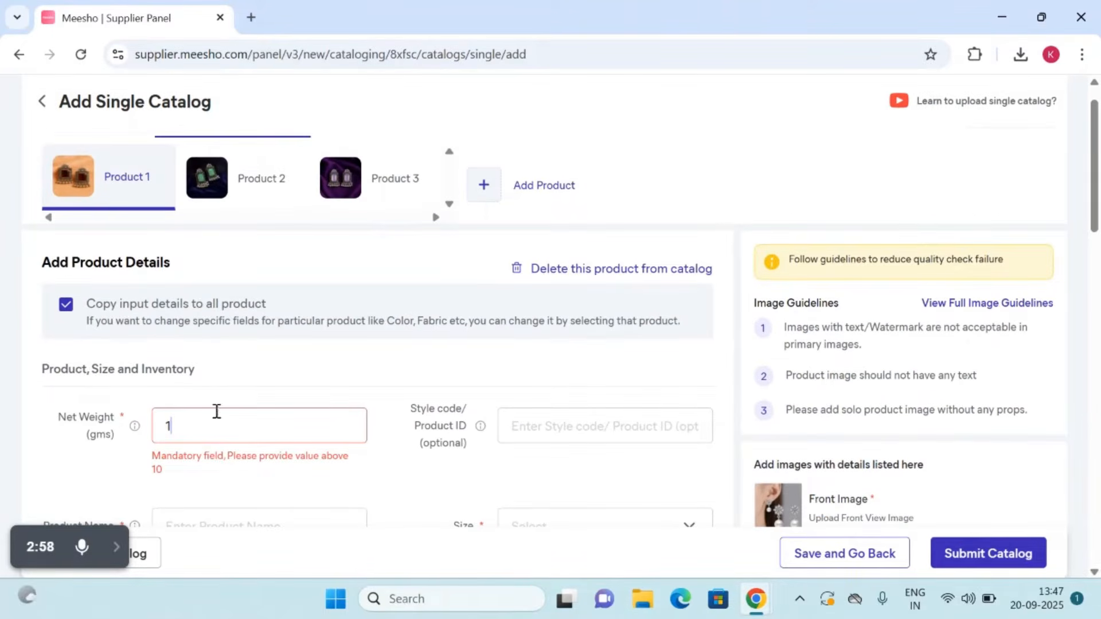
key(BackSpace)
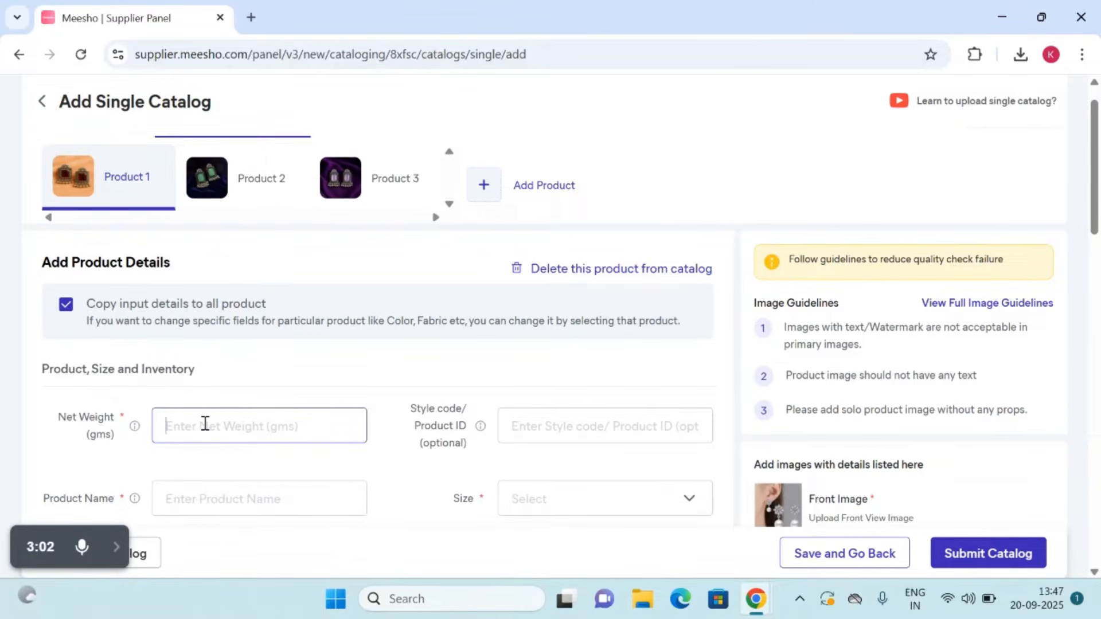
text(80)
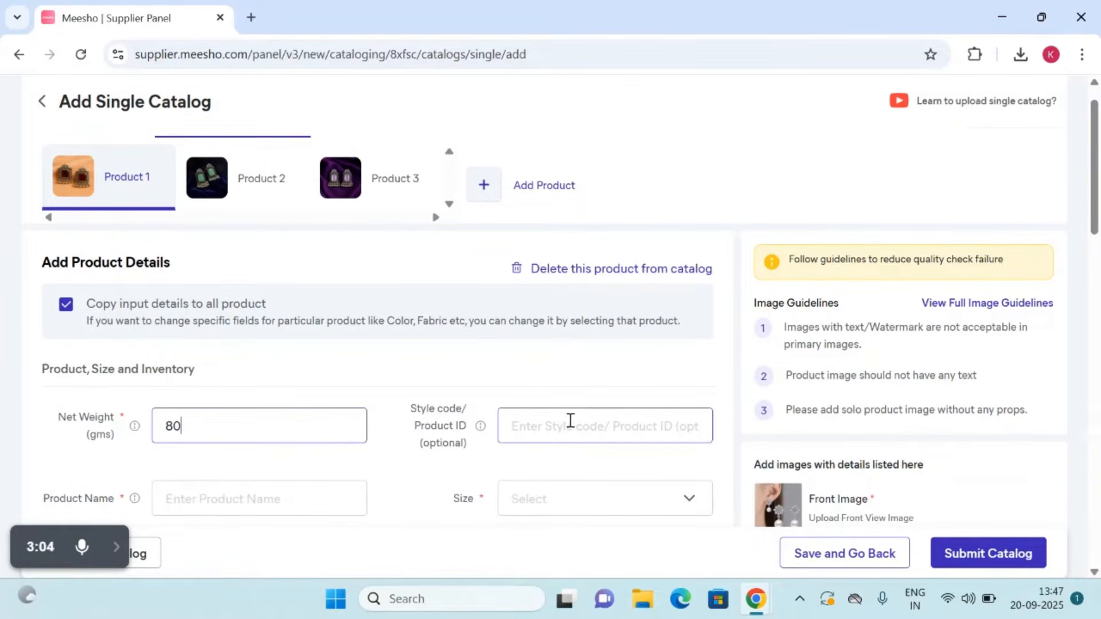
Step: Enter Variant_style_color_maroon as Product 1's style code / product ID
click(570, 422)
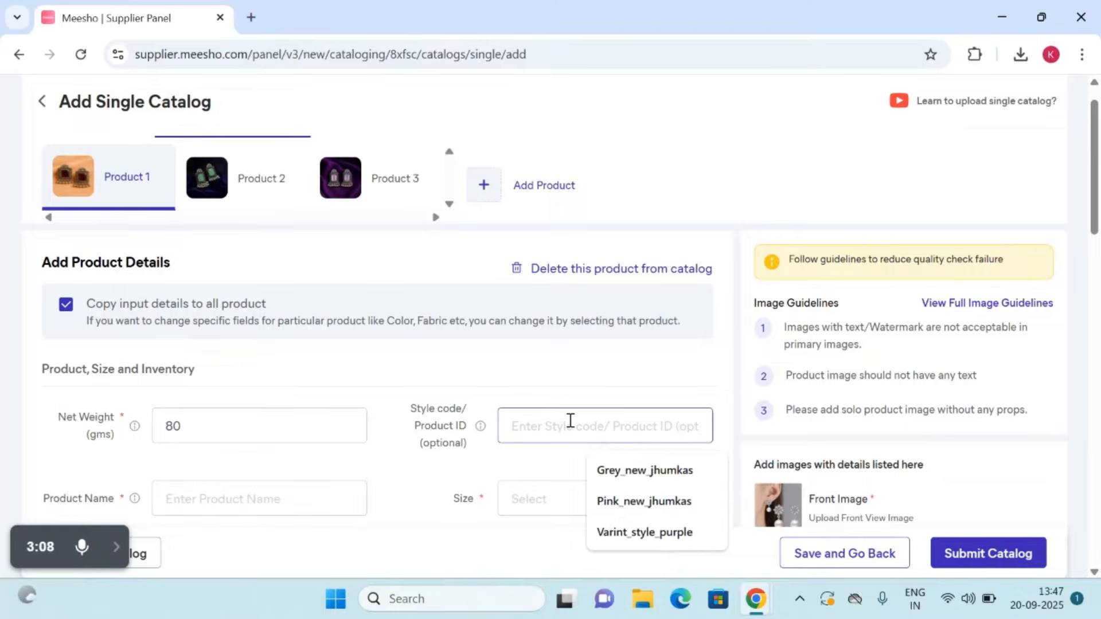
text(Vari)
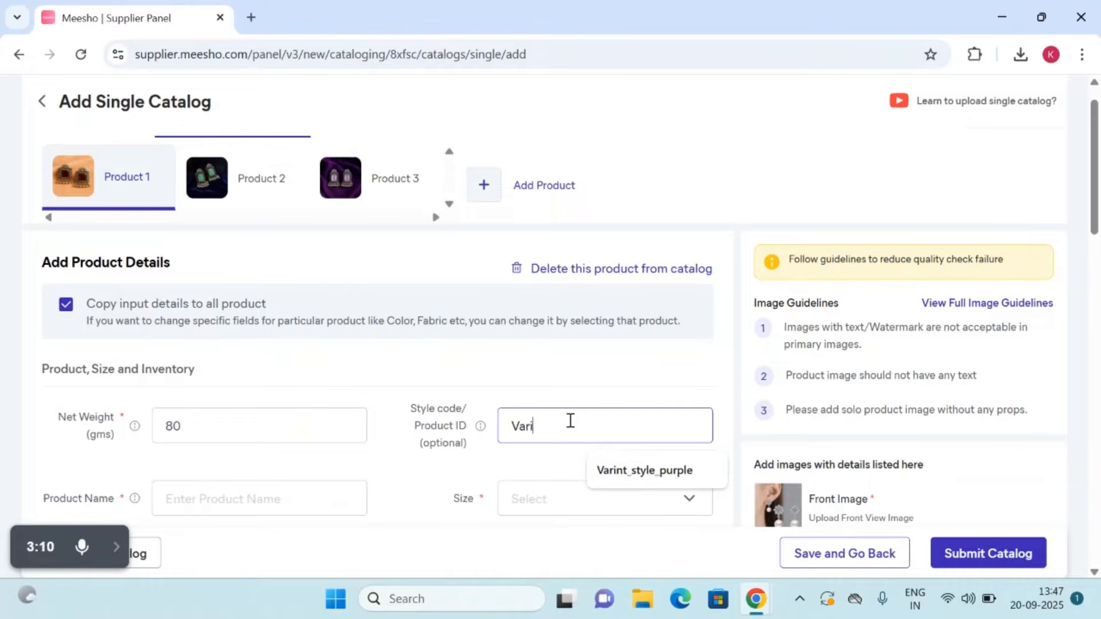
text(ant_)
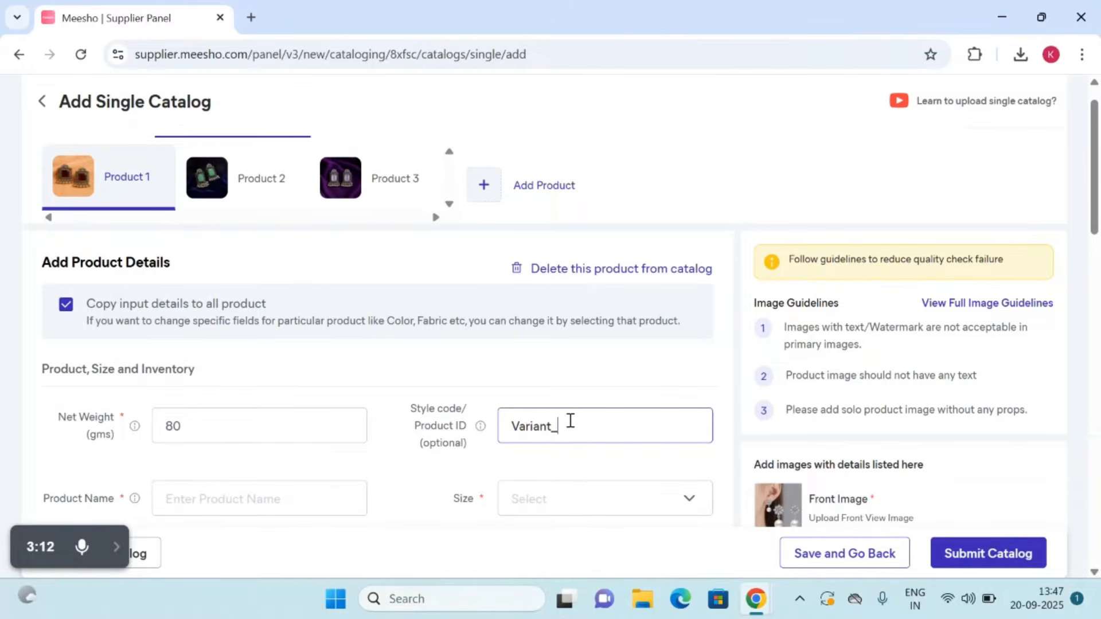
text(style_color_maroon)
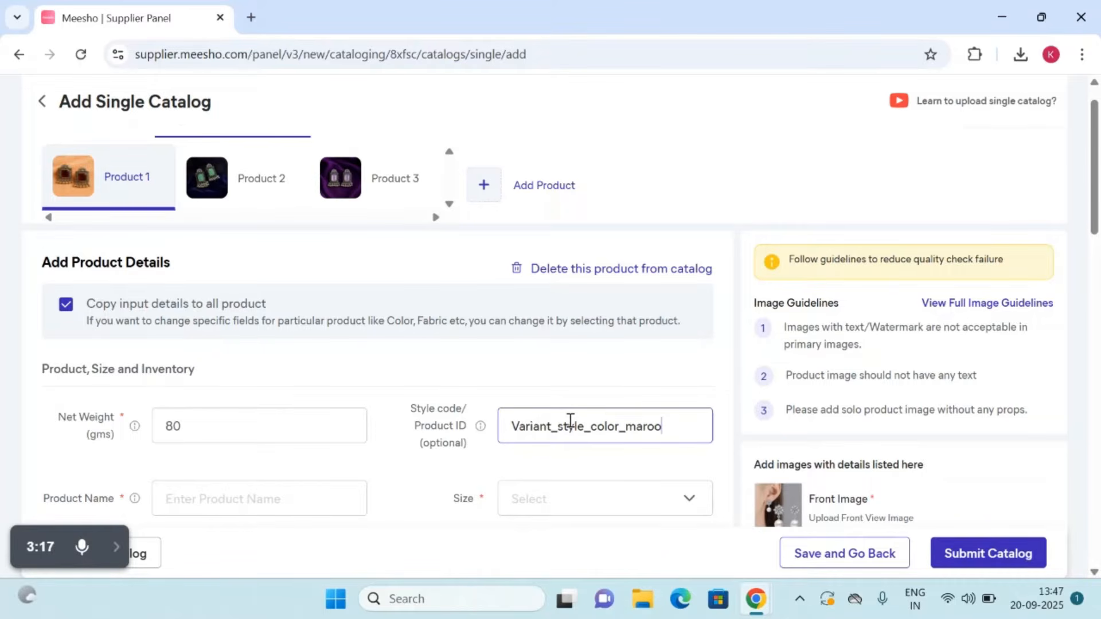
Step: Enter Artificial Stone Earrings as Product 1's name
scroll(570, 420, down, 3)
click(206, 353)
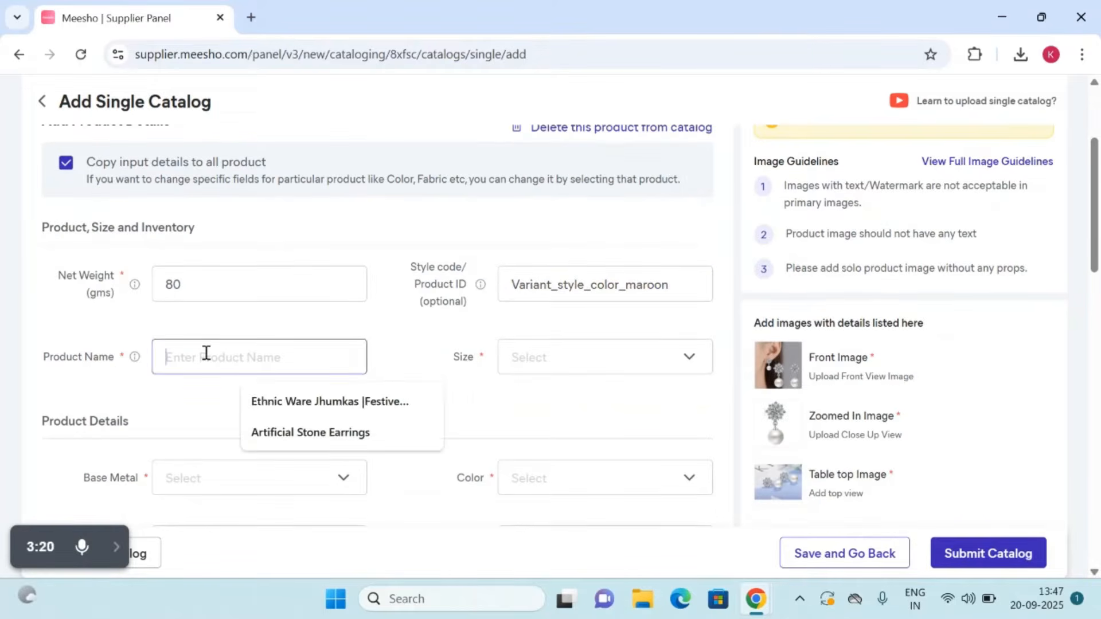
text(A)
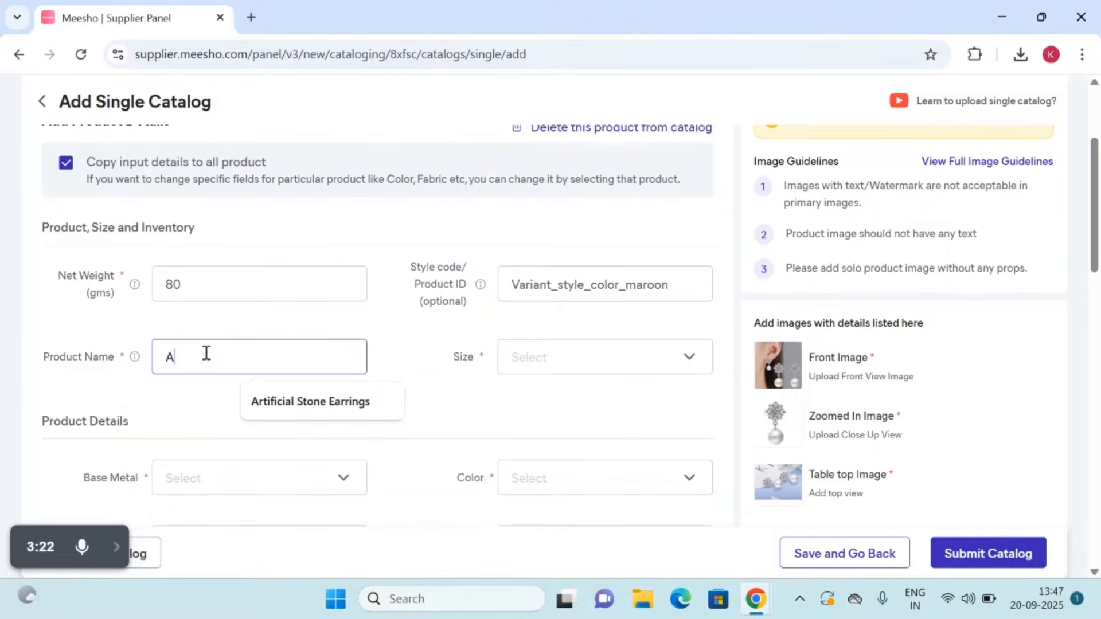
text(rtific)
click(320, 405)
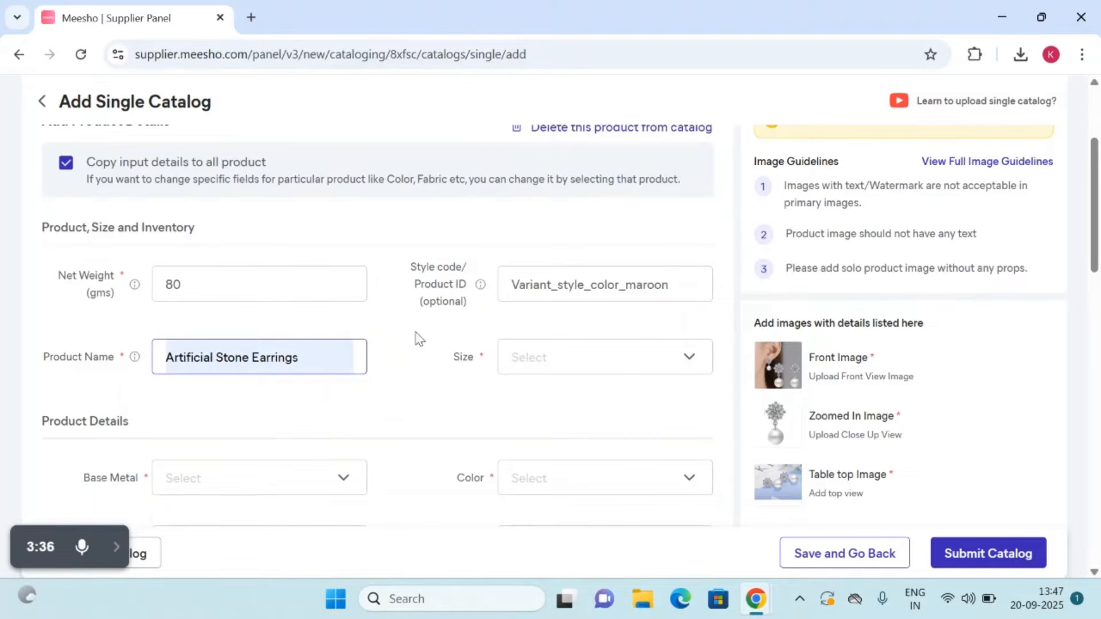
Step: Set Product 1's size to Free Size and apply the selection
click(650, 370)
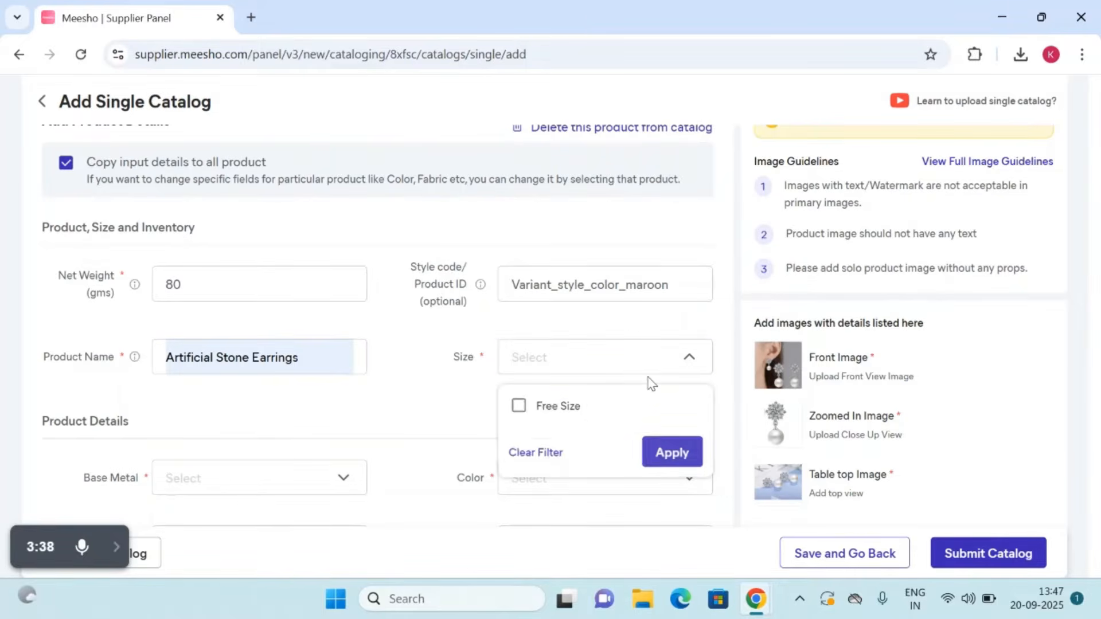
click(518, 406)
click(645, 447)
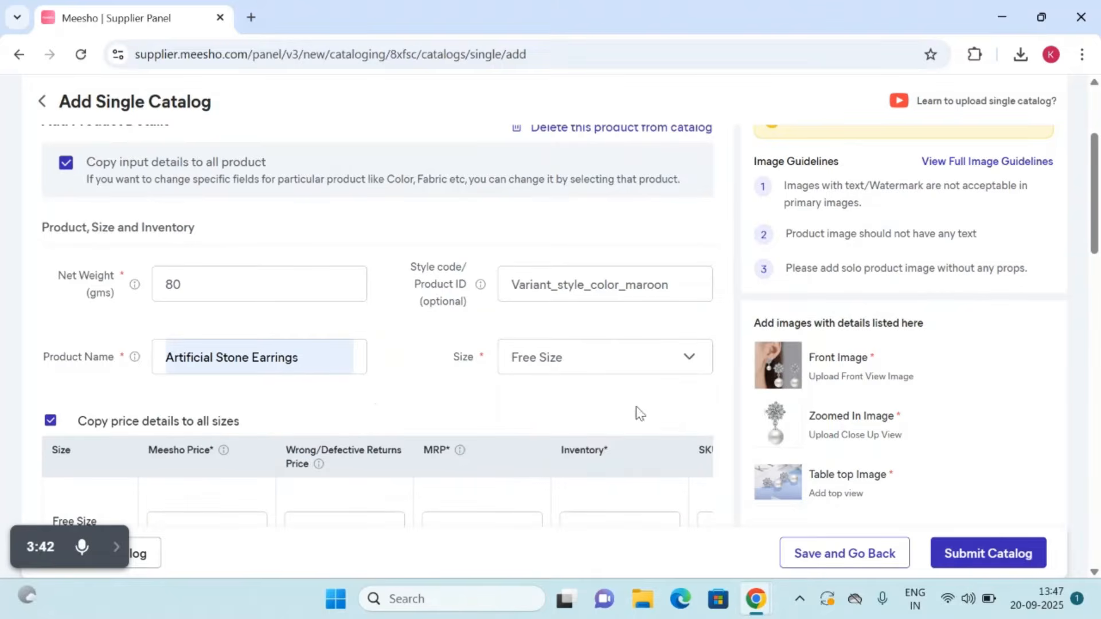
Step: Extend Product 1's name to "Artificial Stone Earrings | Festive Ear rings |Casual Wear Ear Rings"
scroll(369, 392, down, 2)
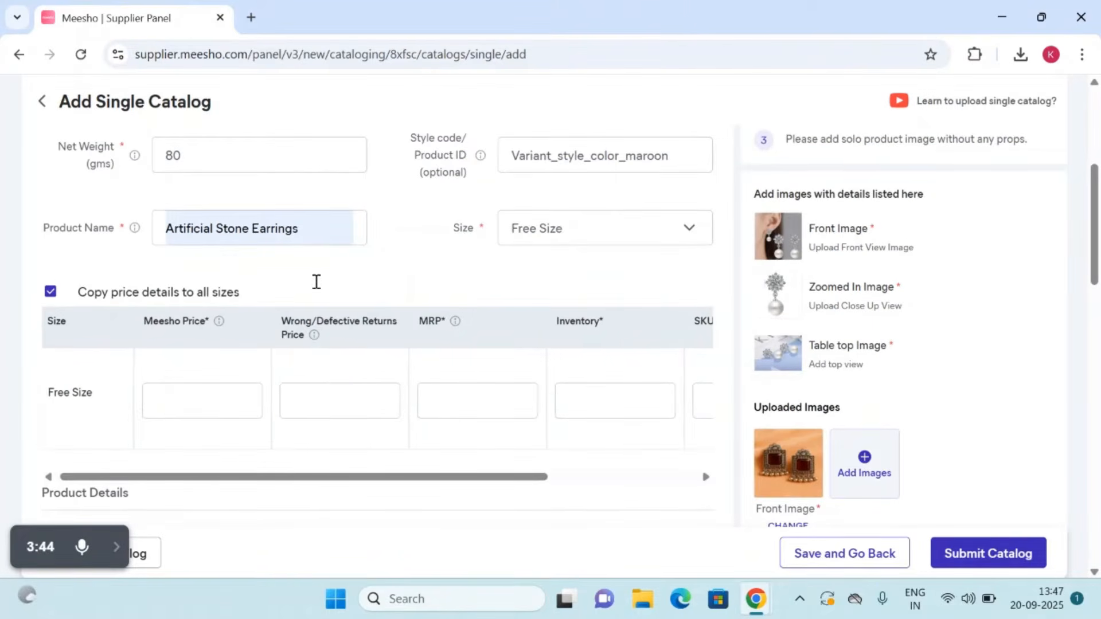
click(308, 234)
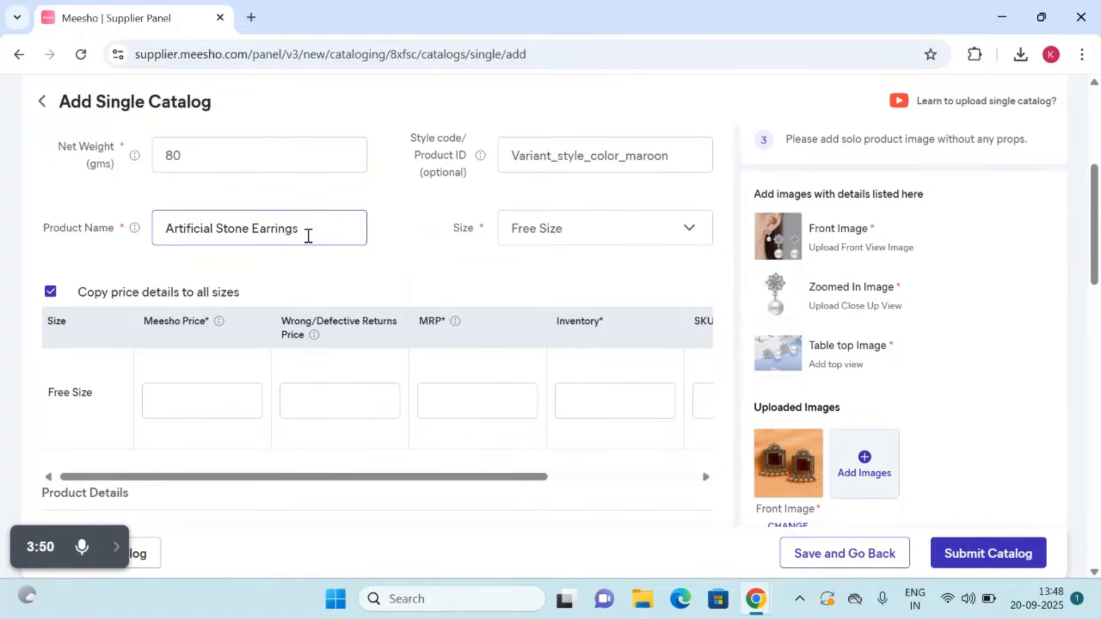
text(| Festive)
text(Ear)
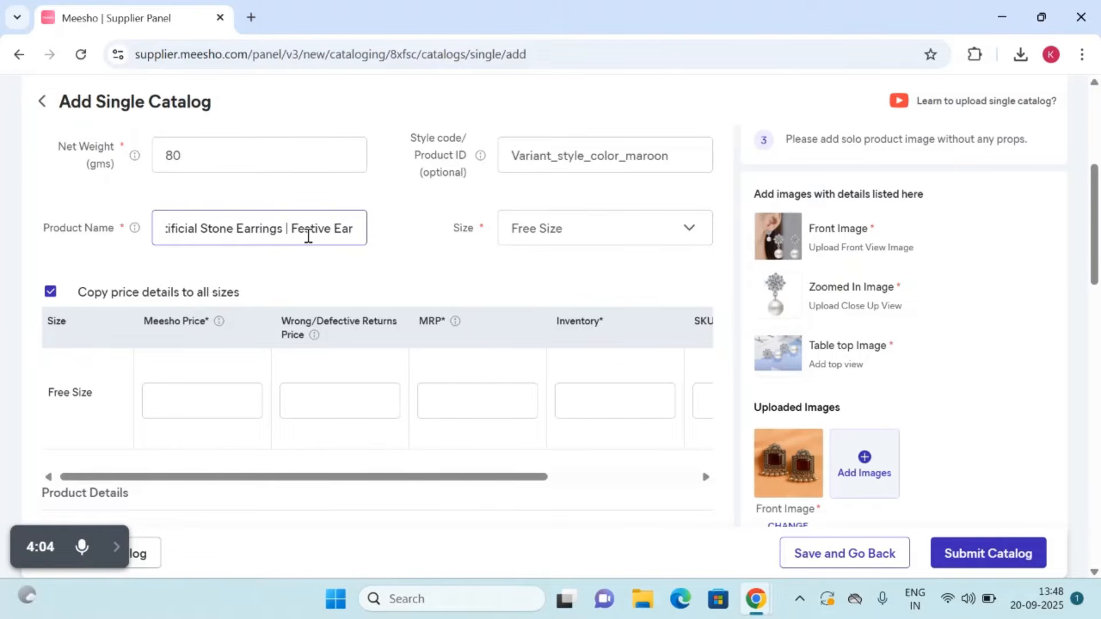
text(rings)
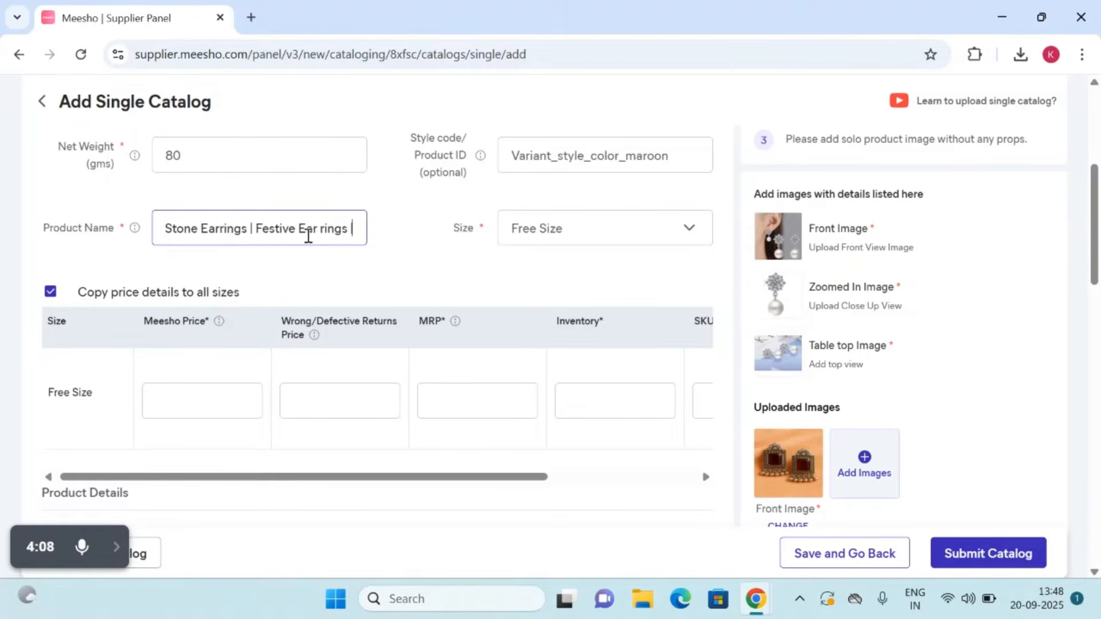
text( |Casual)
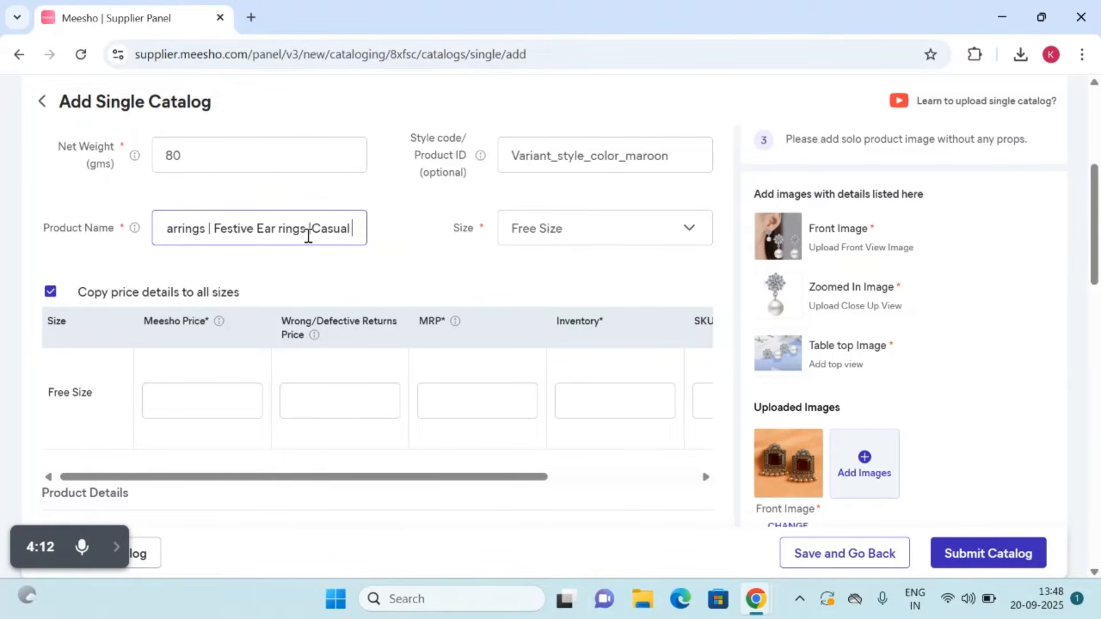
text( Wear)
text( Ear Ring)
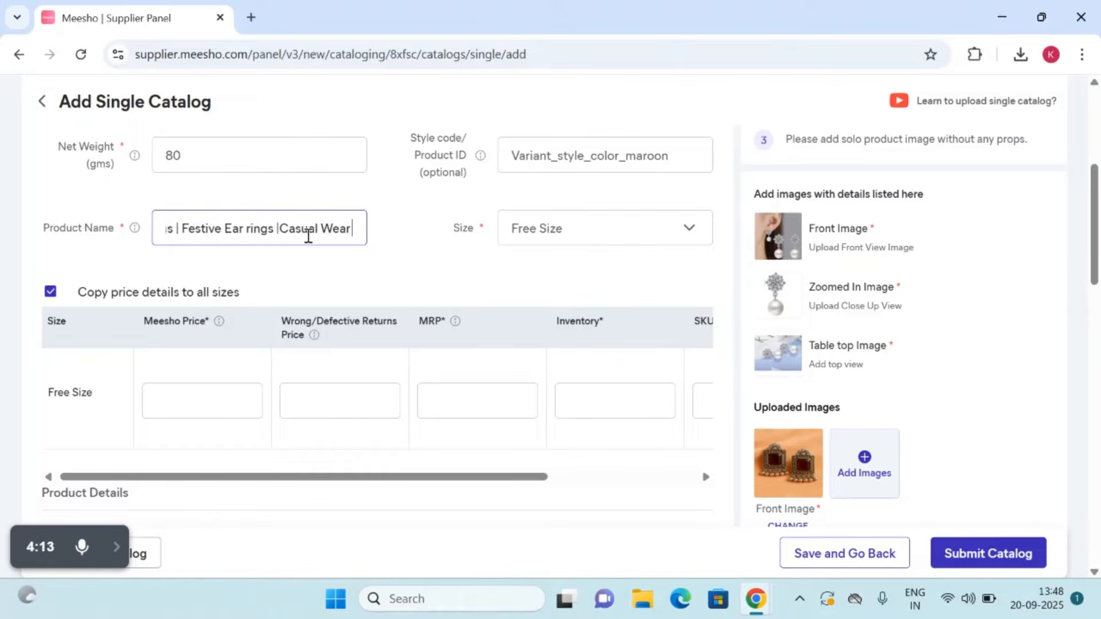
text(s)
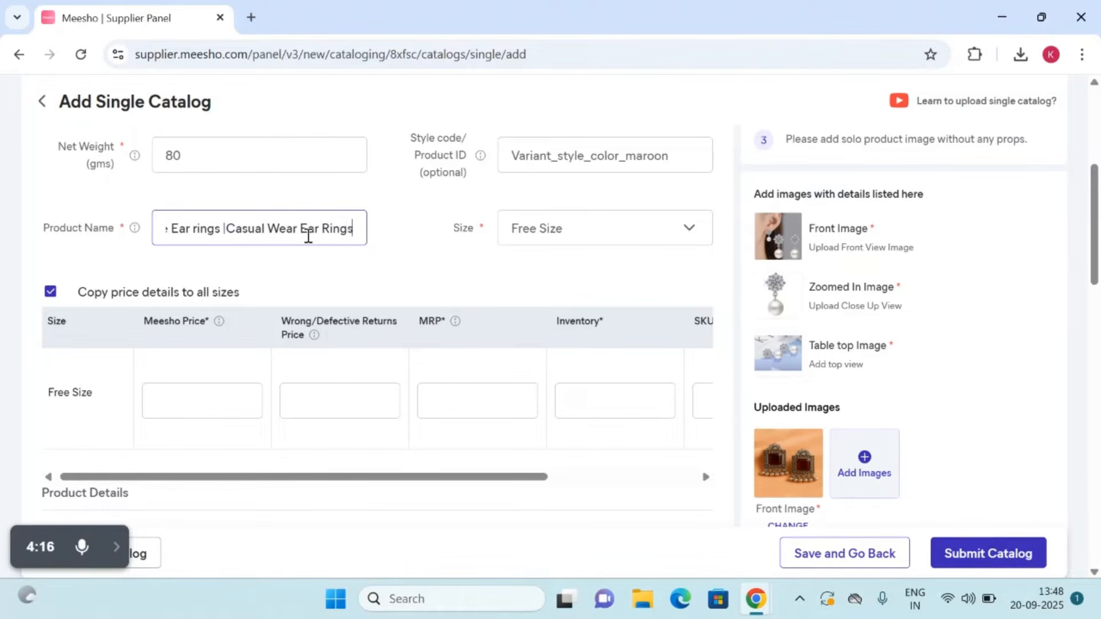
Step: Set the Free Size Meesho price to 80 and the wrong/defective returns price to 65
scroll(308, 235, down, 4)
scroll(308, 236, up, 1)
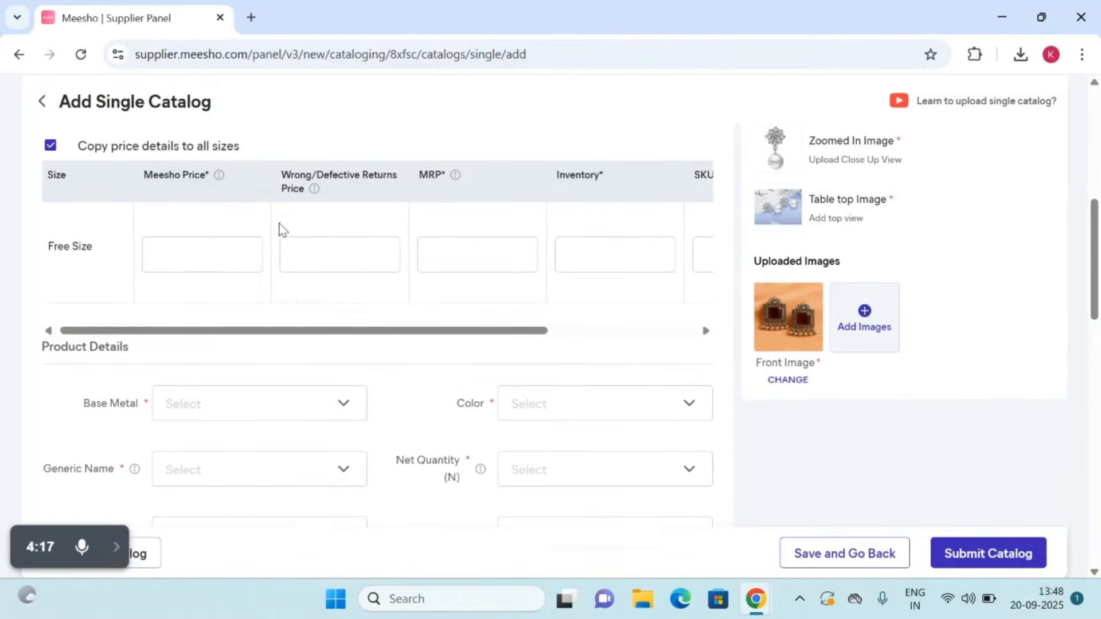
click(200, 249)
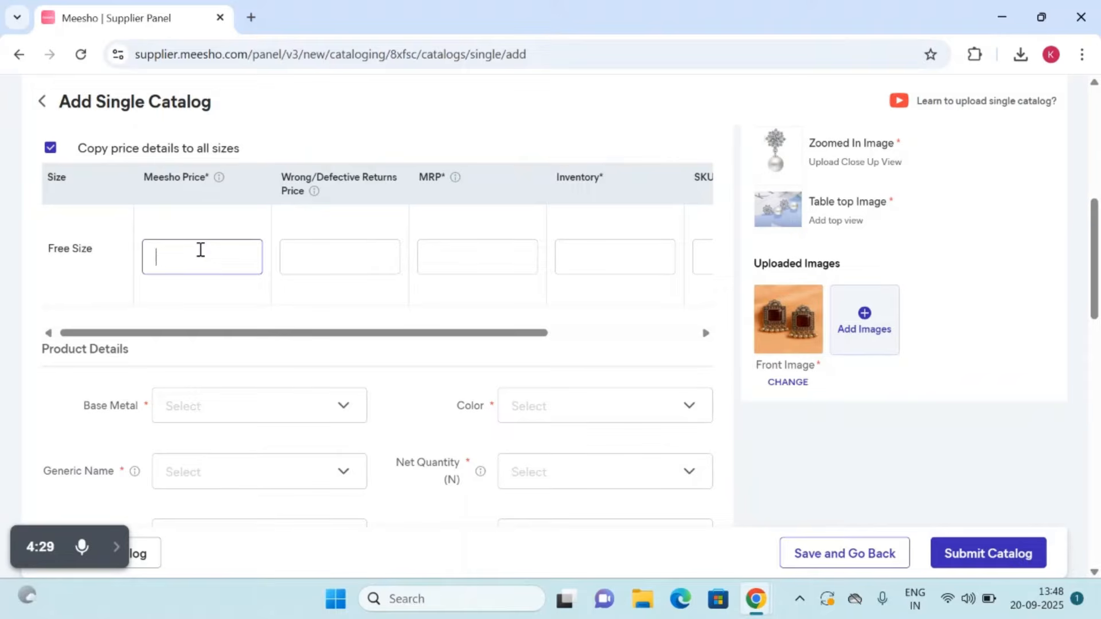
text(5)
key(BackSpace)
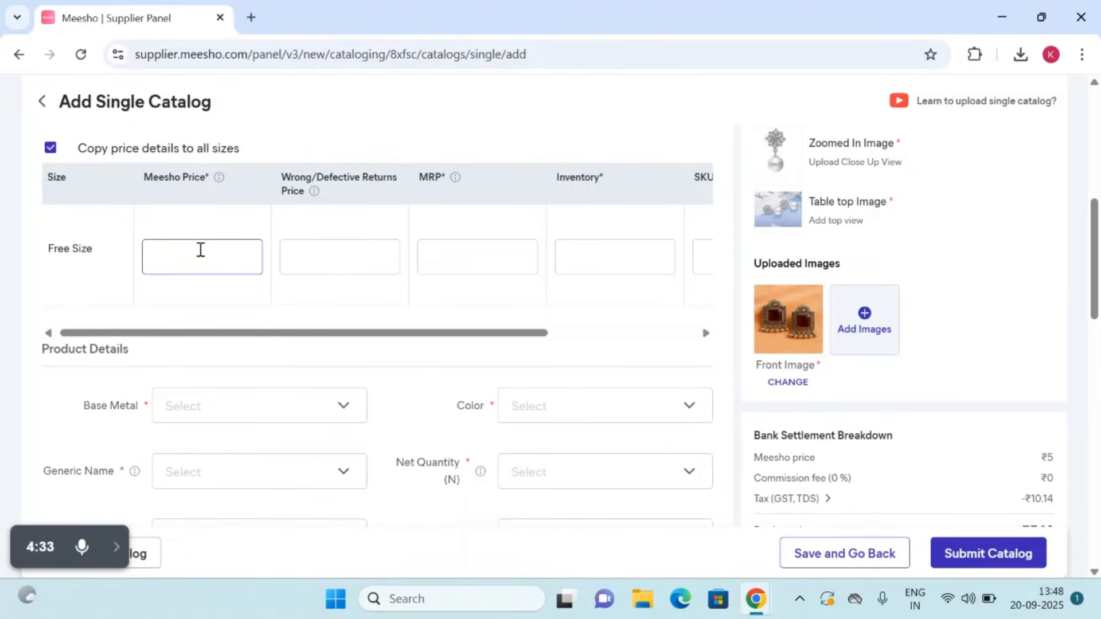
text(80)
click(310, 253)
text(65)
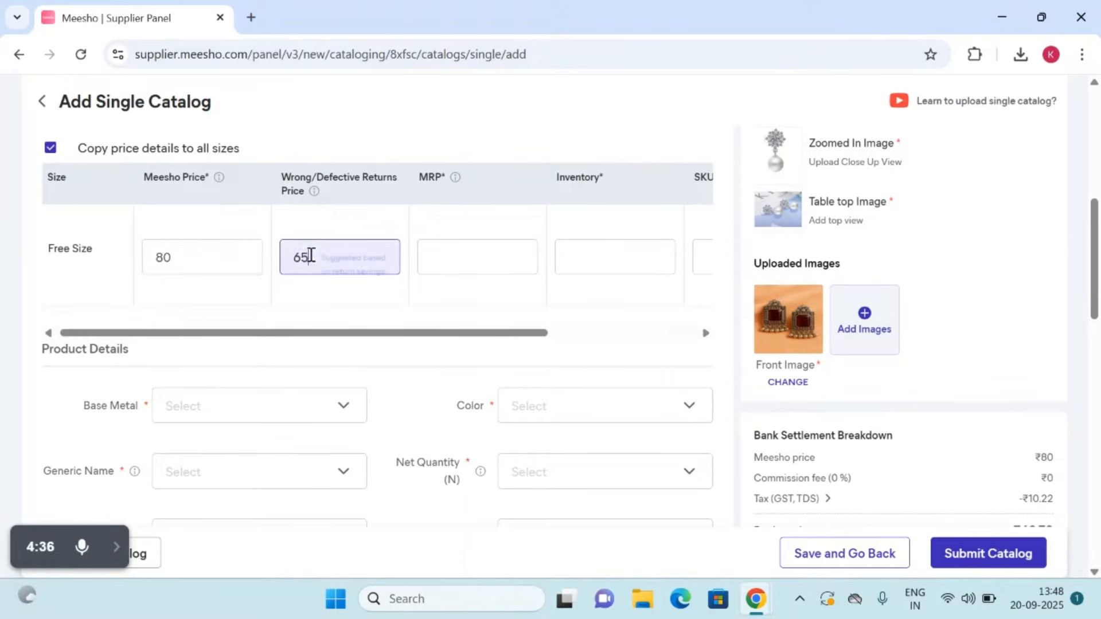
Step: Set the Free Size MRP to 120 and its inventory to 3
click(465, 267)
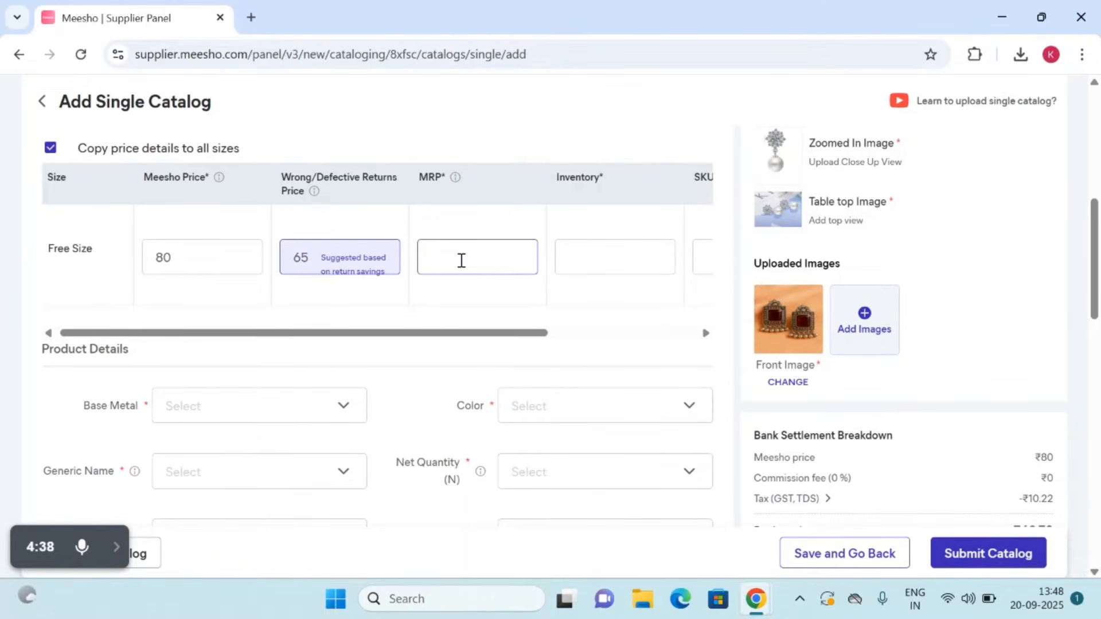
text(120)
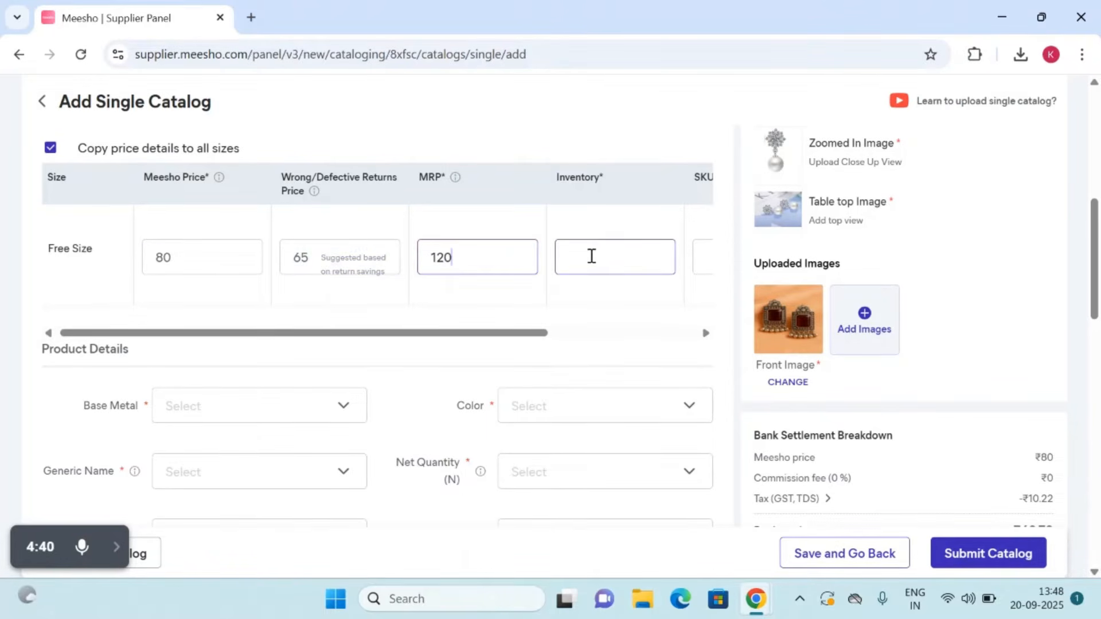
click(591, 256)
text(3)
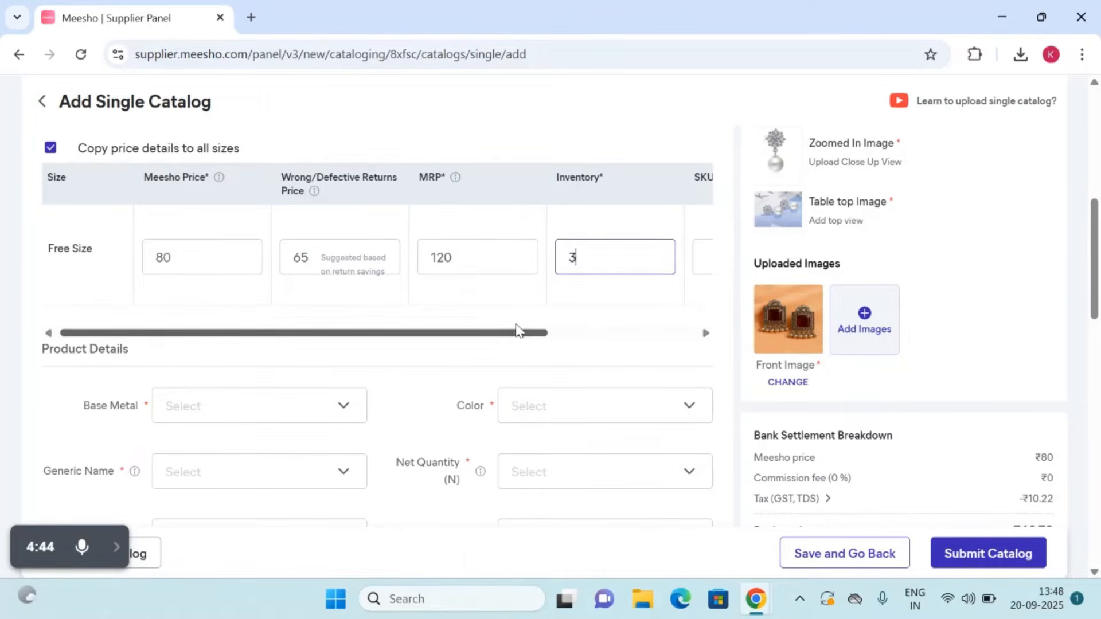
drag(515, 332, 401, 390)
Step: Set Product 1's base metal to Alloy and its color to Maroon
scroll(304, 393, down, 2)
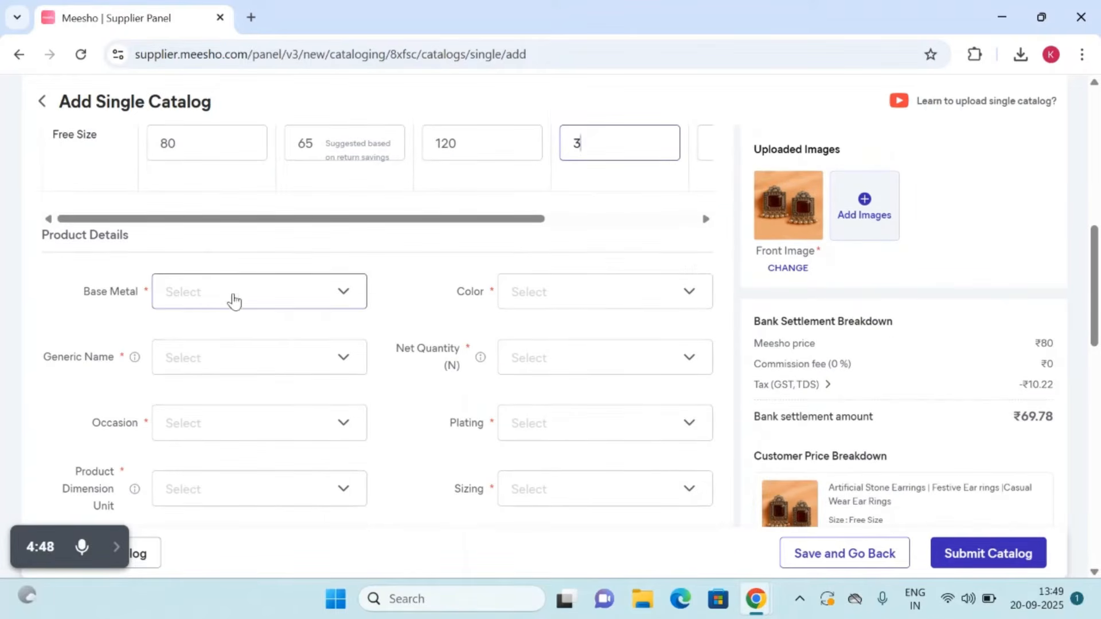
click(227, 293)
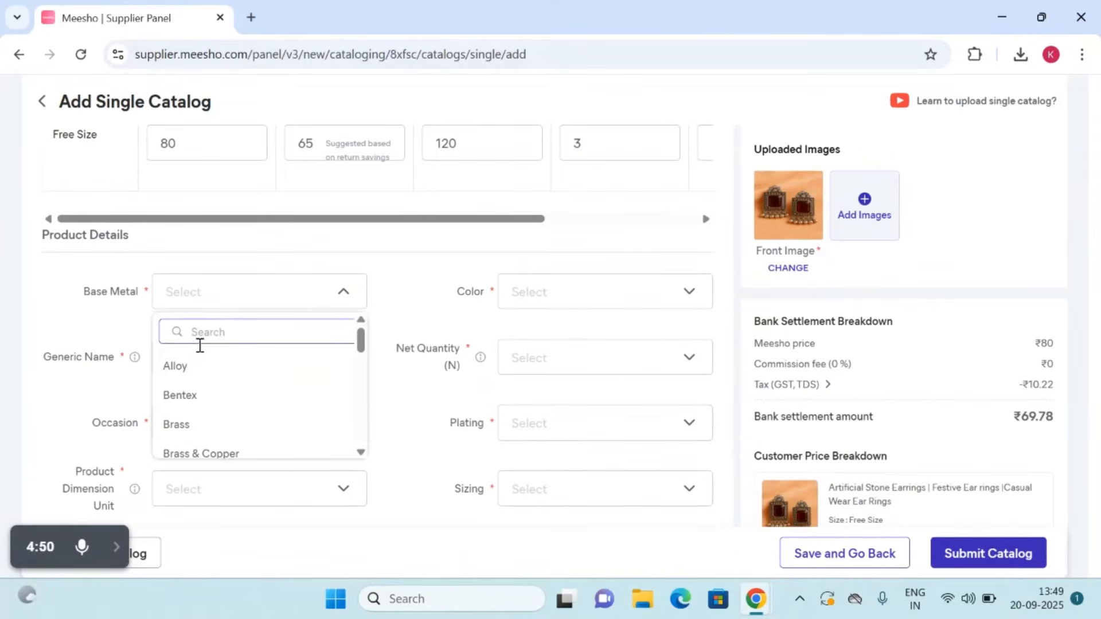
click(180, 370)
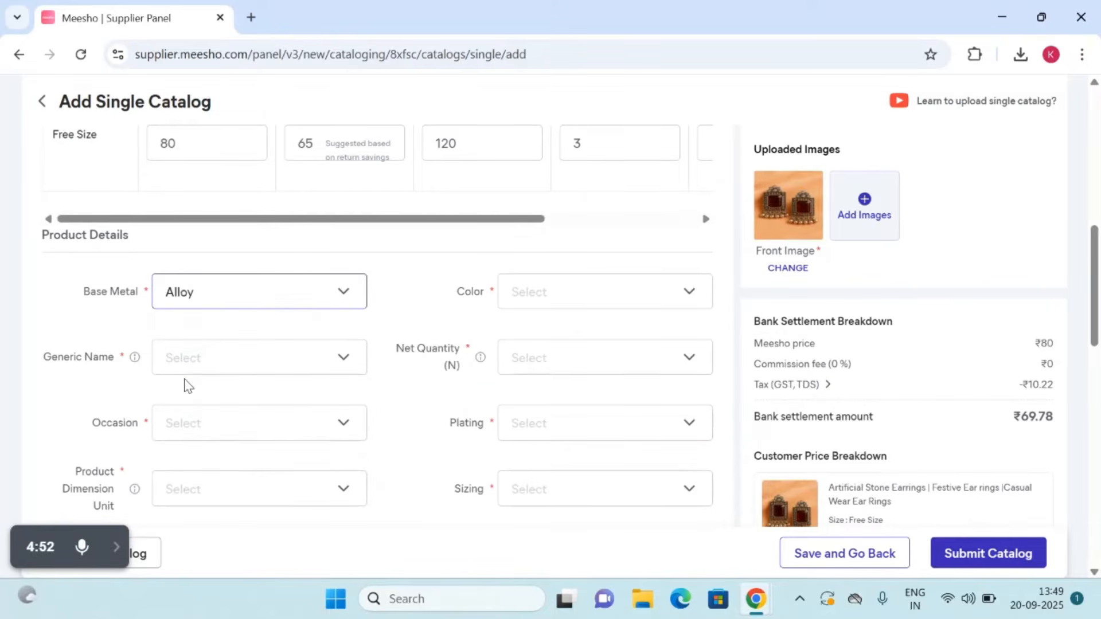
click(524, 303)
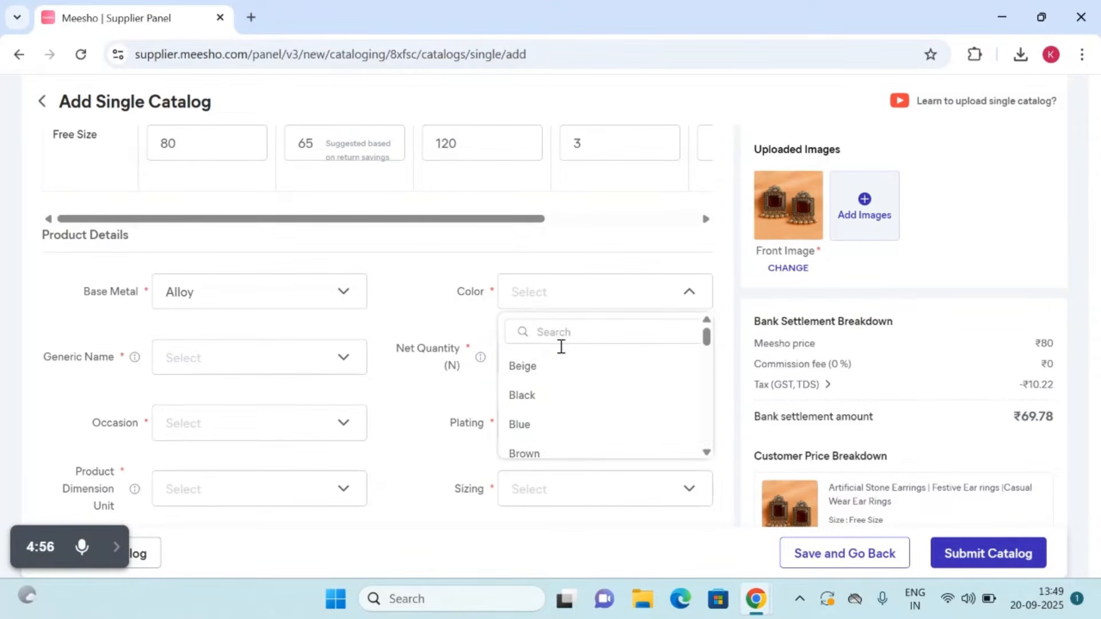
click(555, 335)
text(marr)
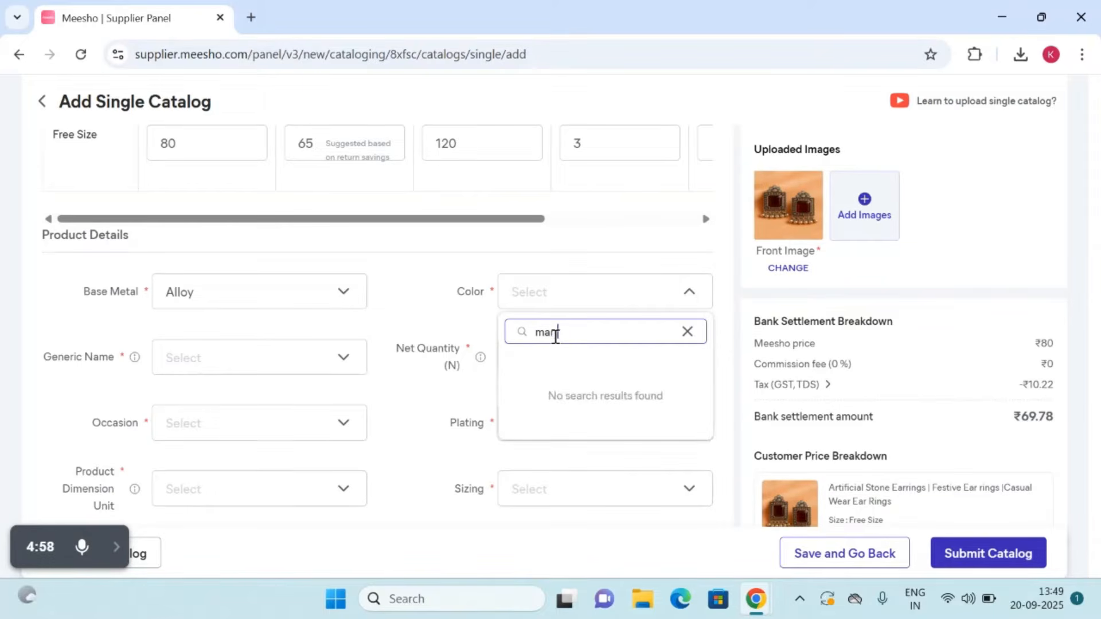
key(BackSpace)
click(532, 370)
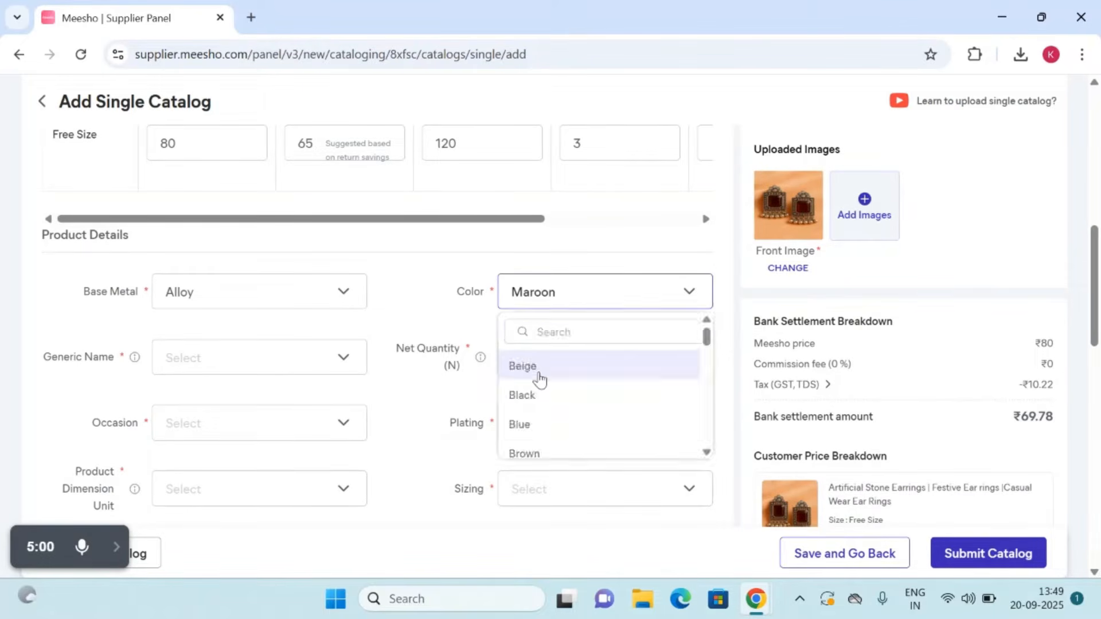
Step: Set Product 1's generic name to Earrings & Studs and its net quantity to 1
click(201, 373)
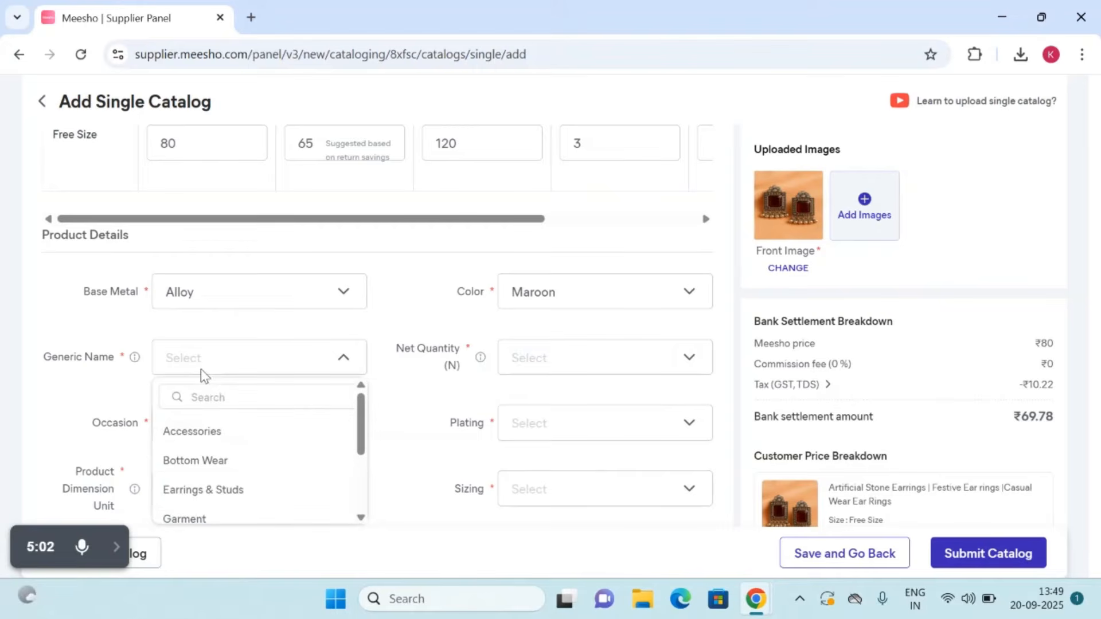
click(198, 491)
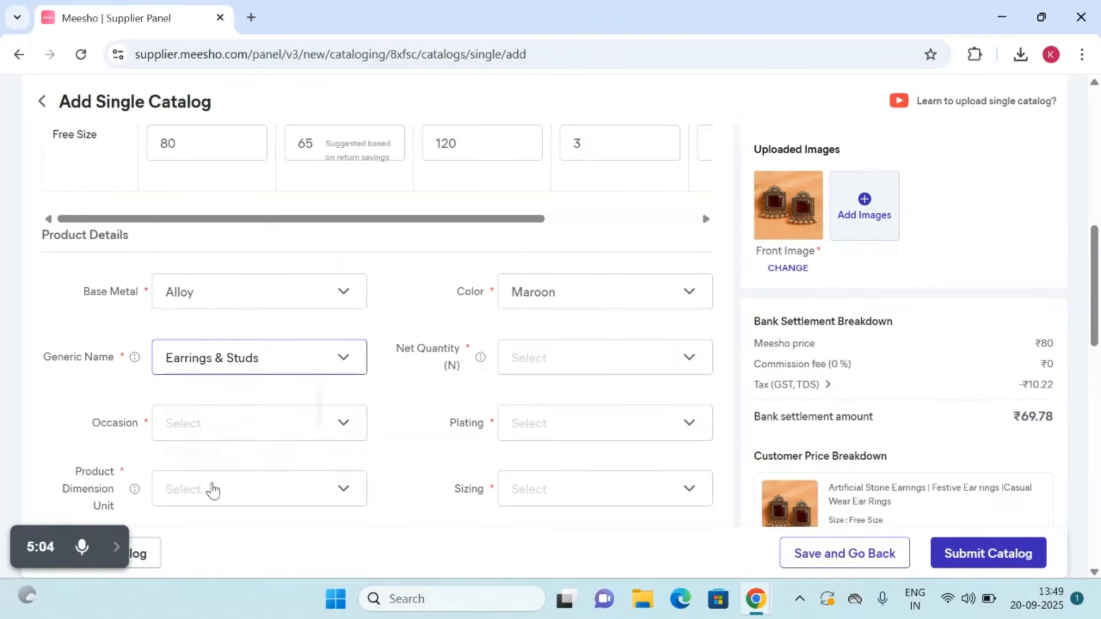
click(583, 349)
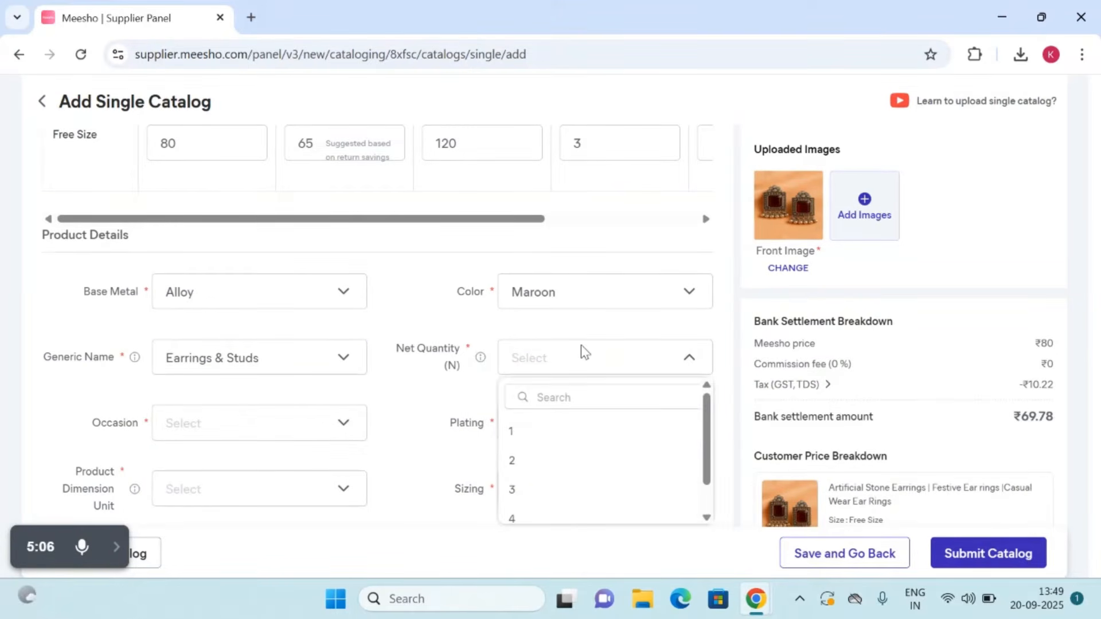
click(533, 431)
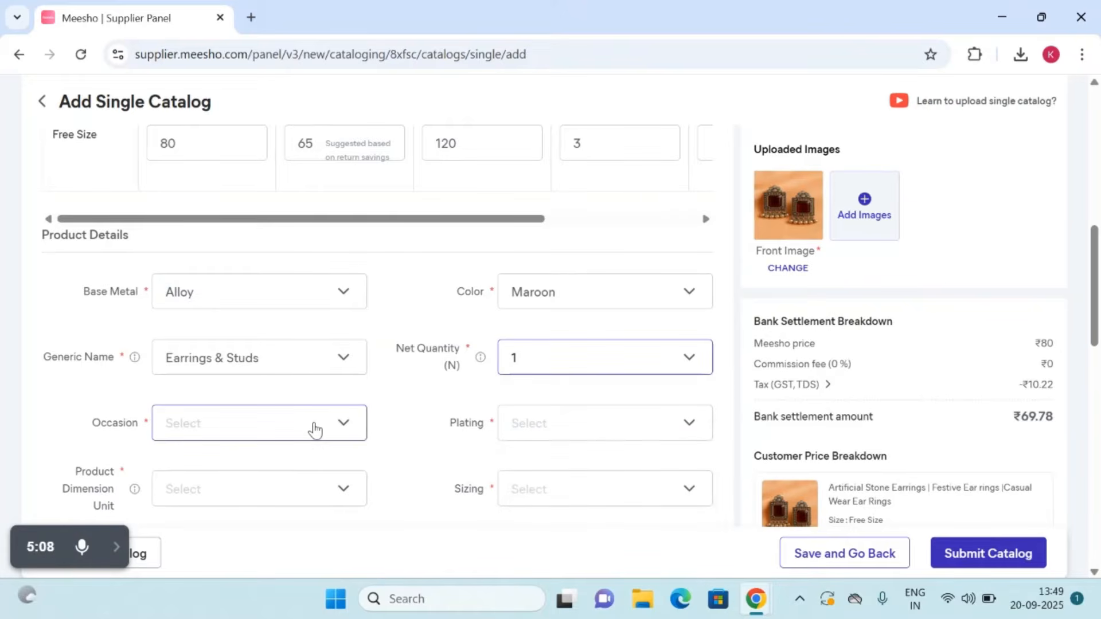
Step: Choose Ethnic Casual as Product 1's occasion
click(315, 430)
scroll(317, 429, down, 2)
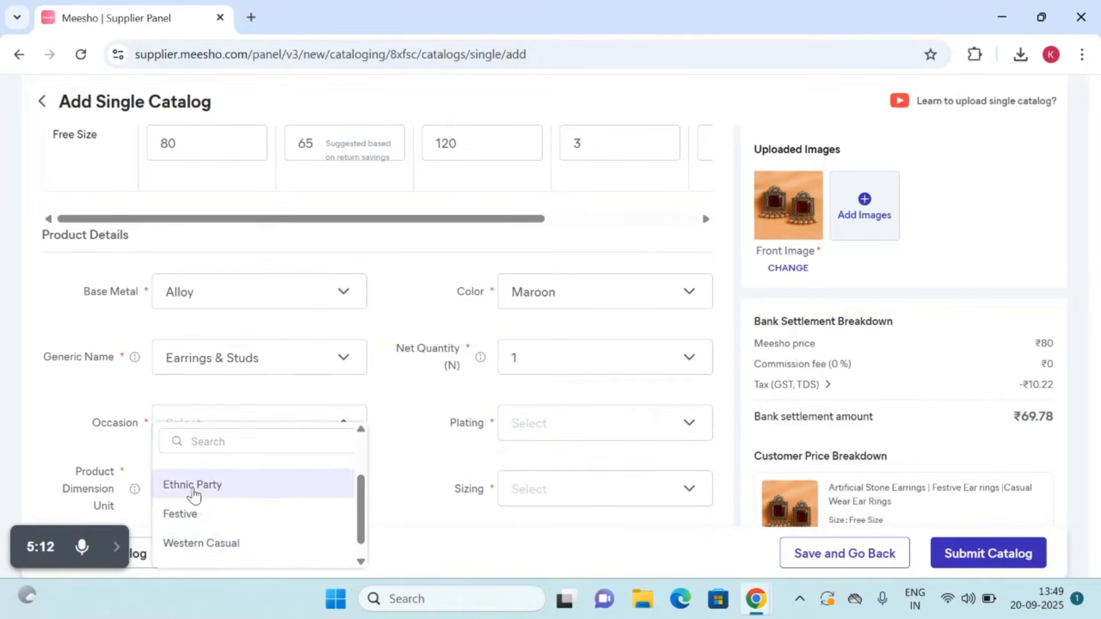
scroll(194, 494, up, 1)
click(192, 492)
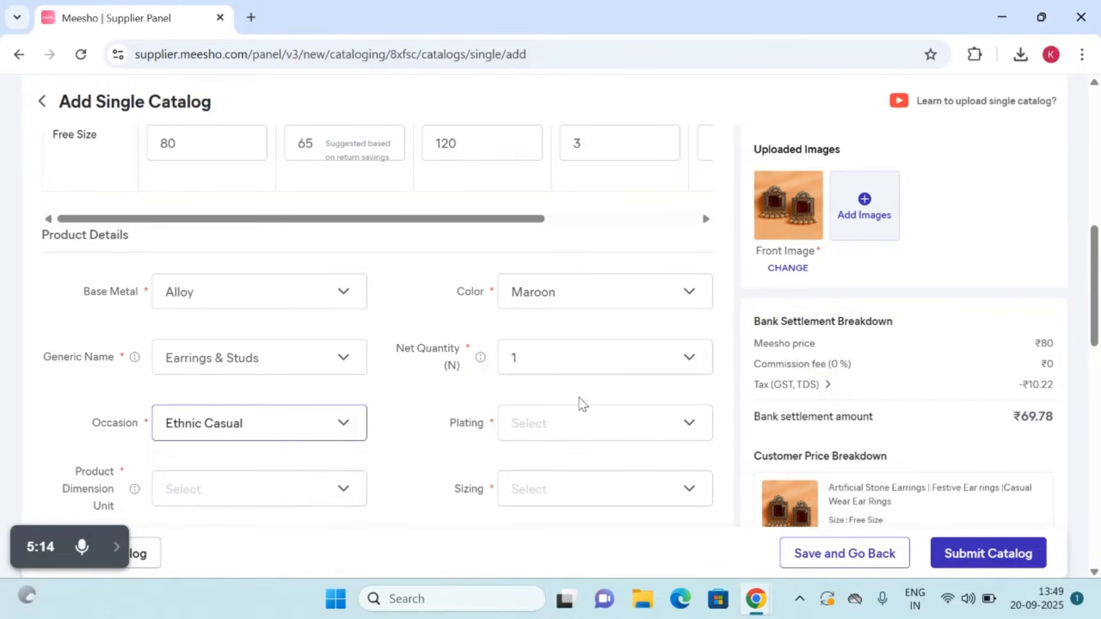
Step: Find the oxidised finishes and set Product 1's plating to Oxidised Silver
click(552, 437)
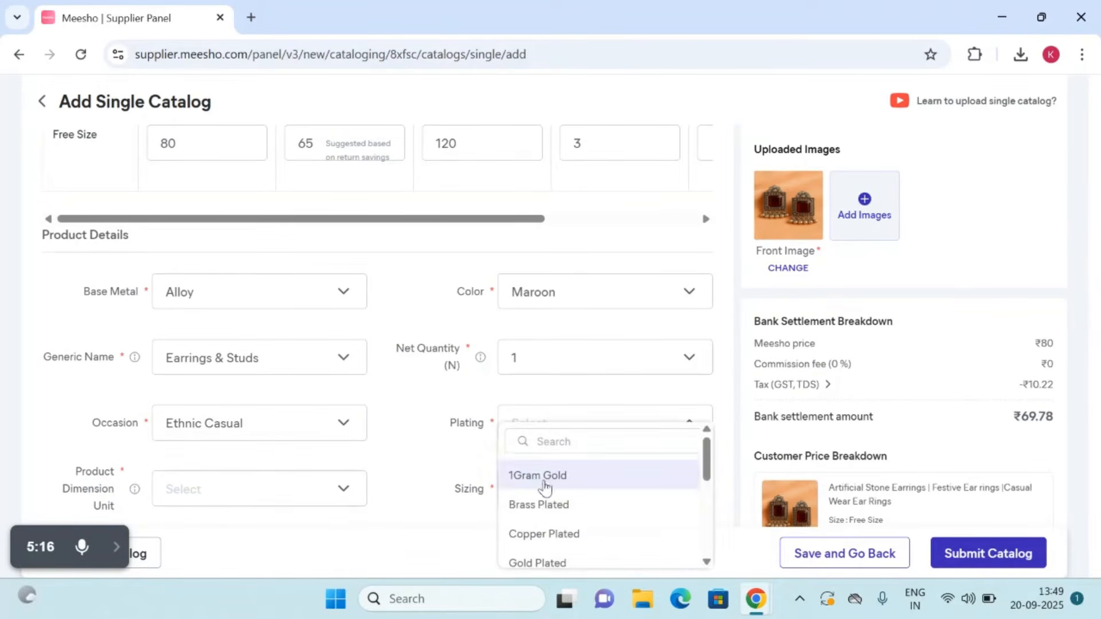
click(535, 442)
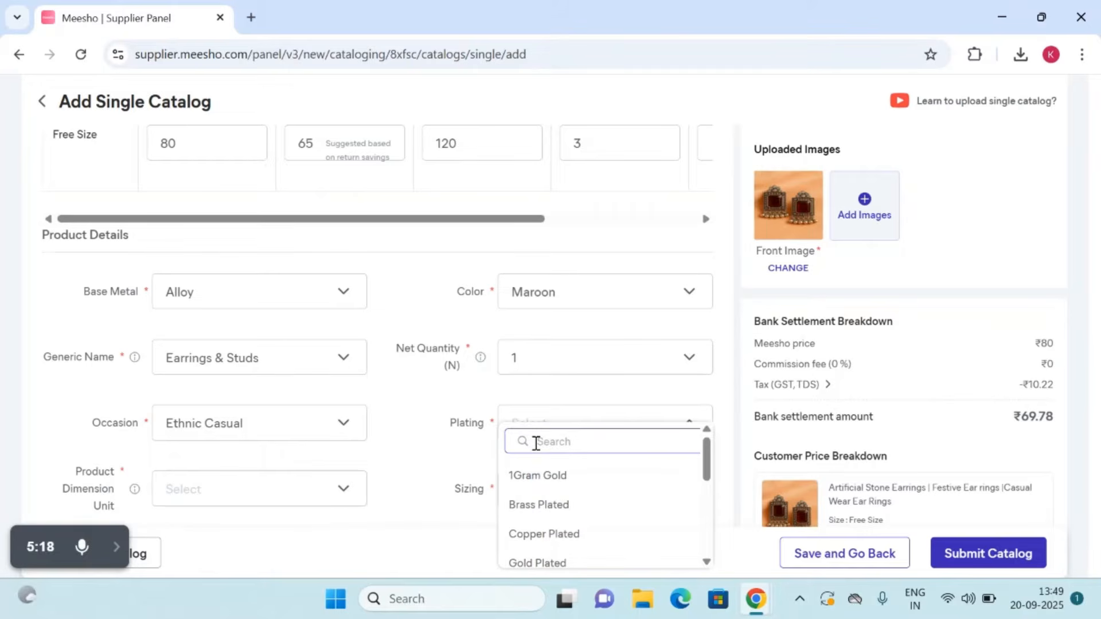
text(oxd)
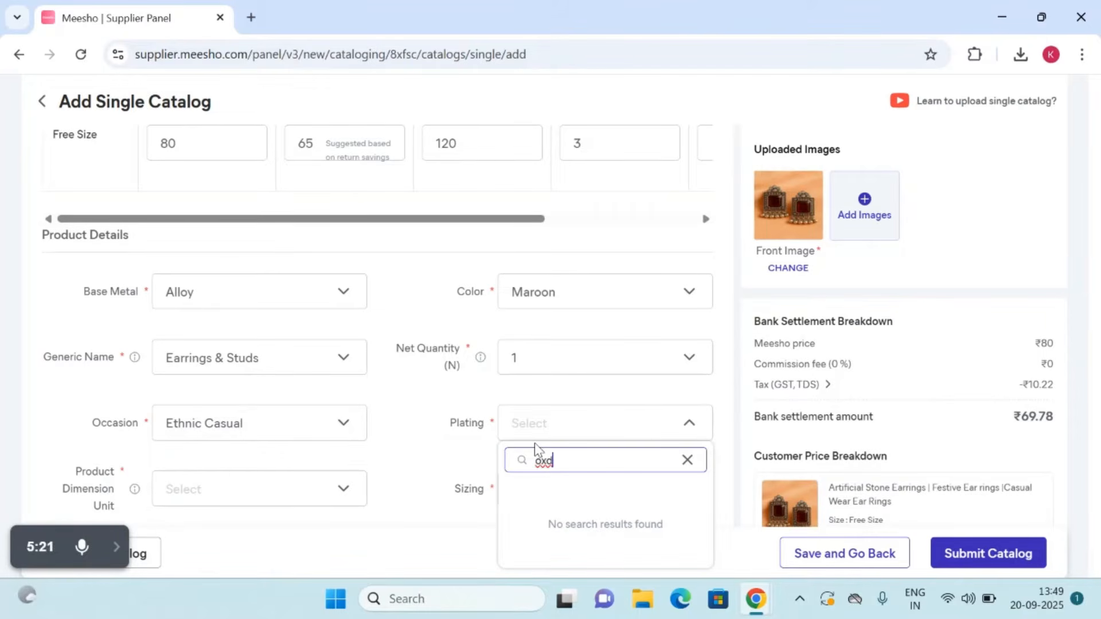
key(BackSpace)
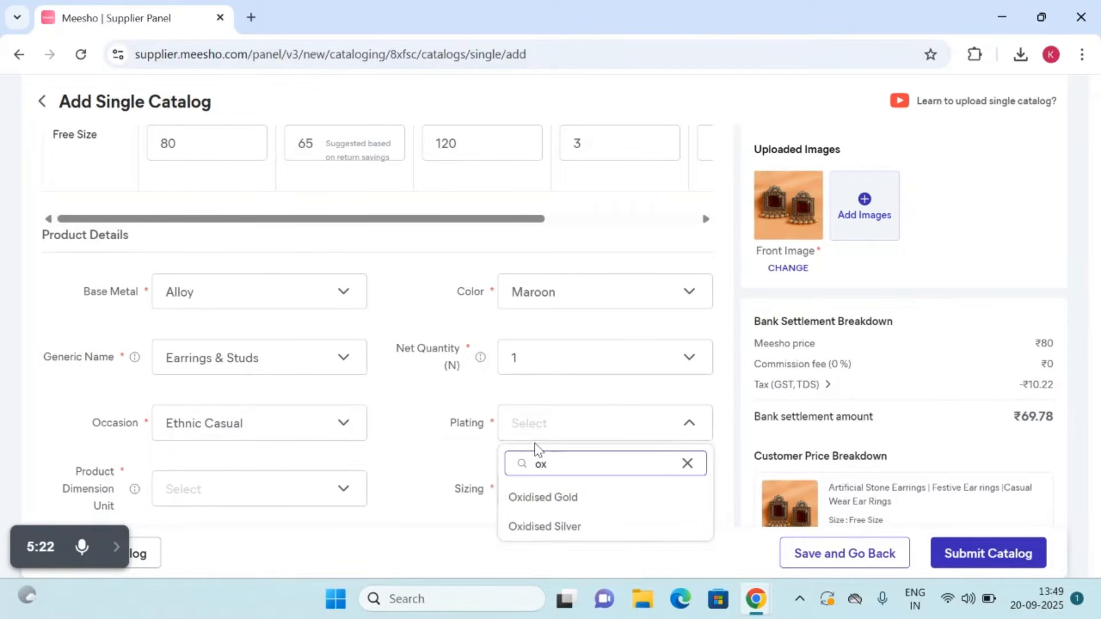
click(542, 525)
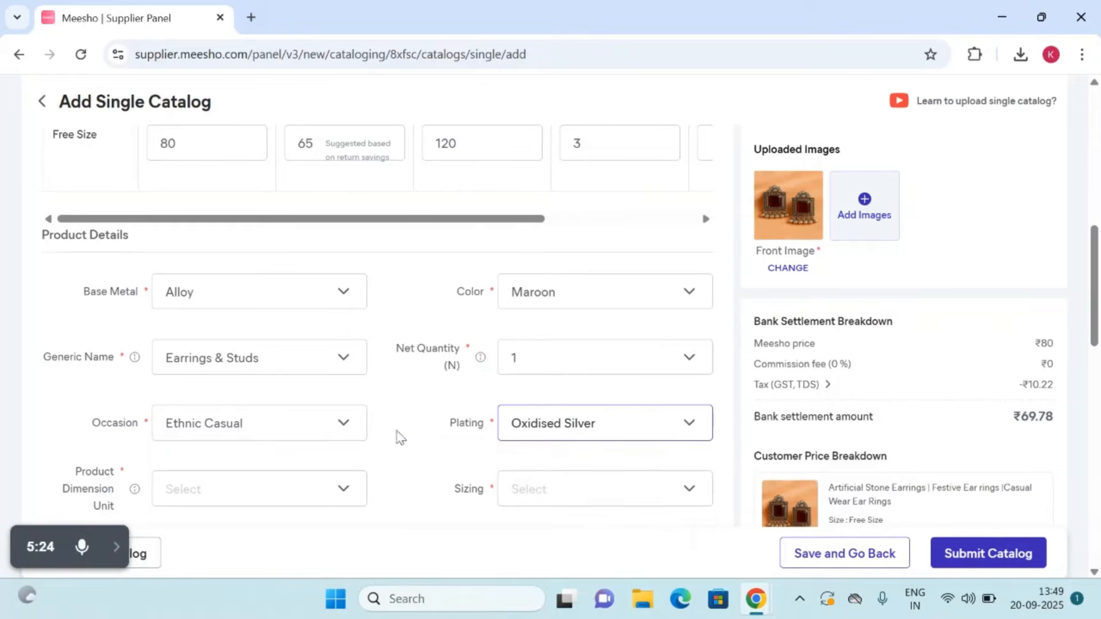
Step: Set Product 1's product dimension unit to cm and its sizing to Non-Adjustable
scroll(312, 418, down, 2)
click(239, 358)
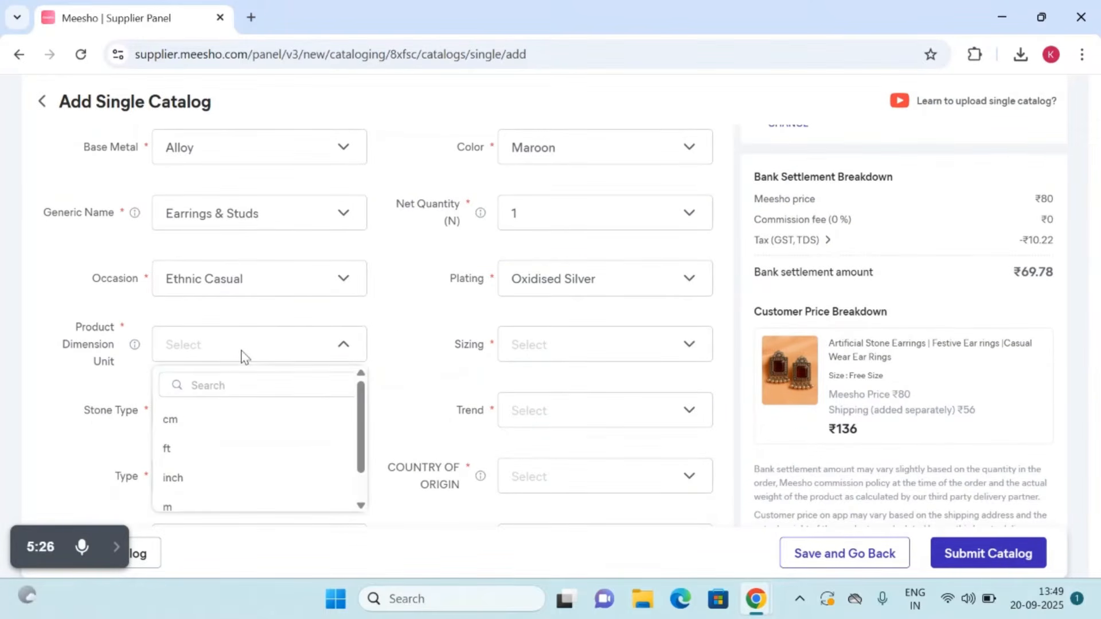
click(210, 424)
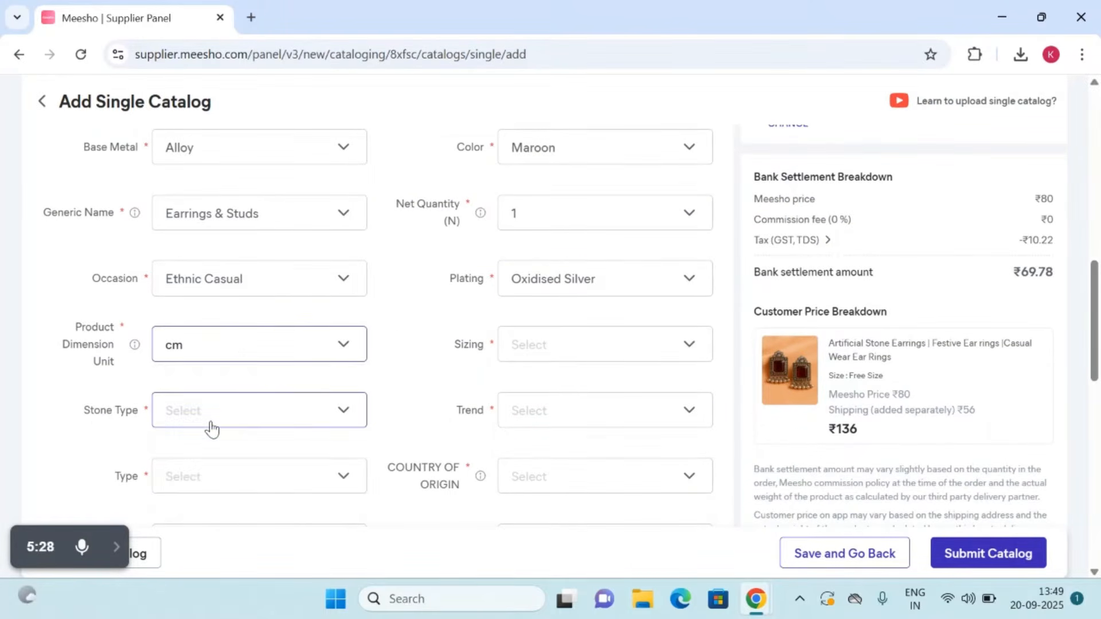
click(553, 347)
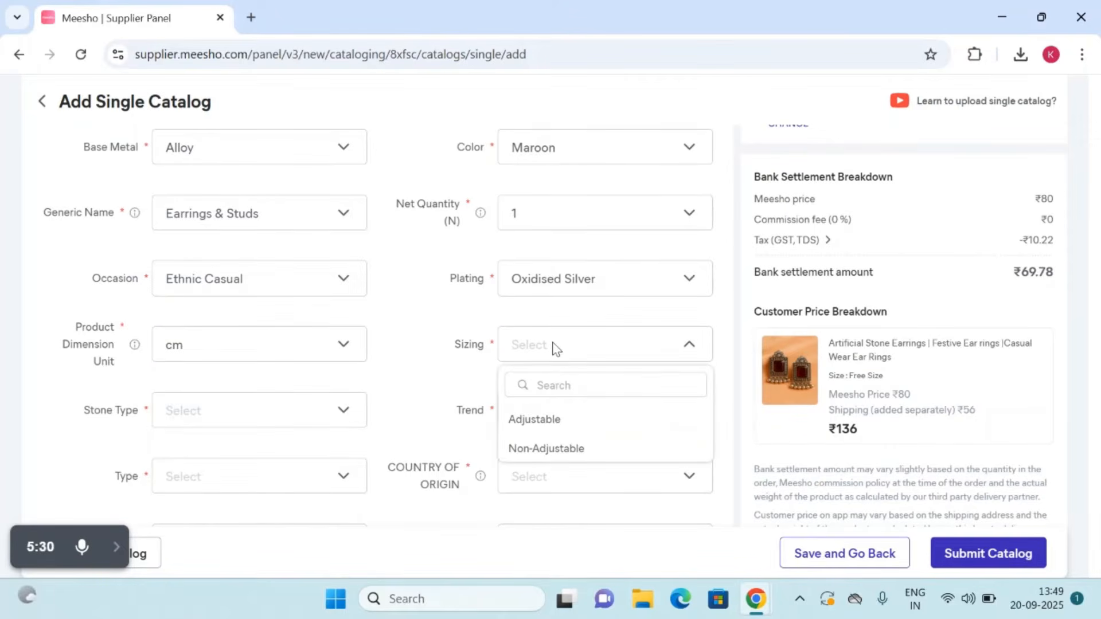
click(535, 449)
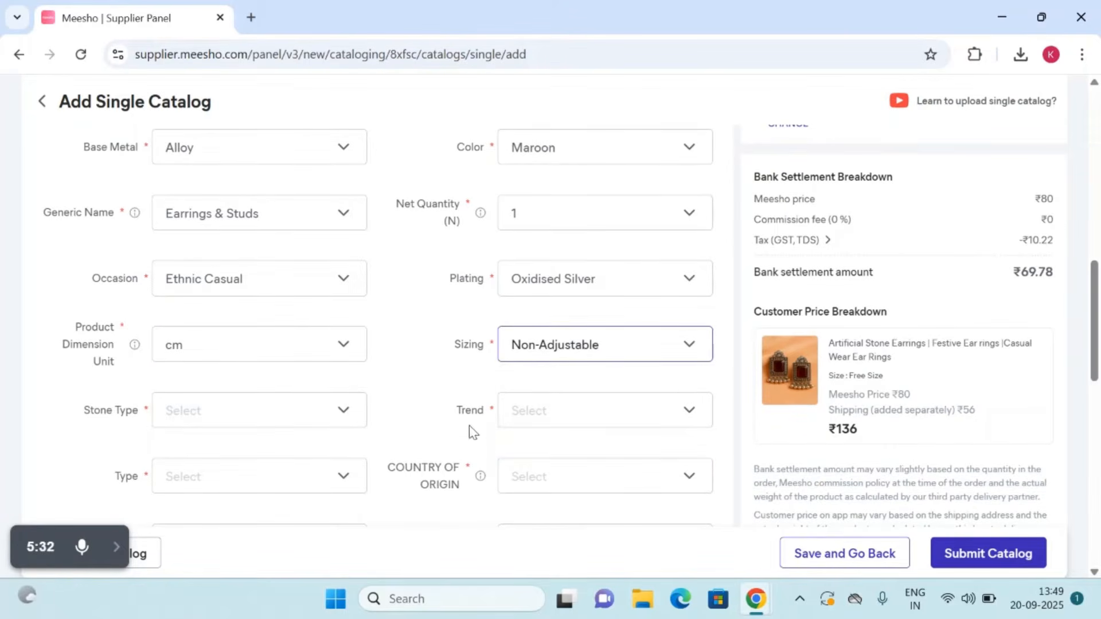
Step: Choose Artificial Stones as Product 1's stone type
click(250, 410)
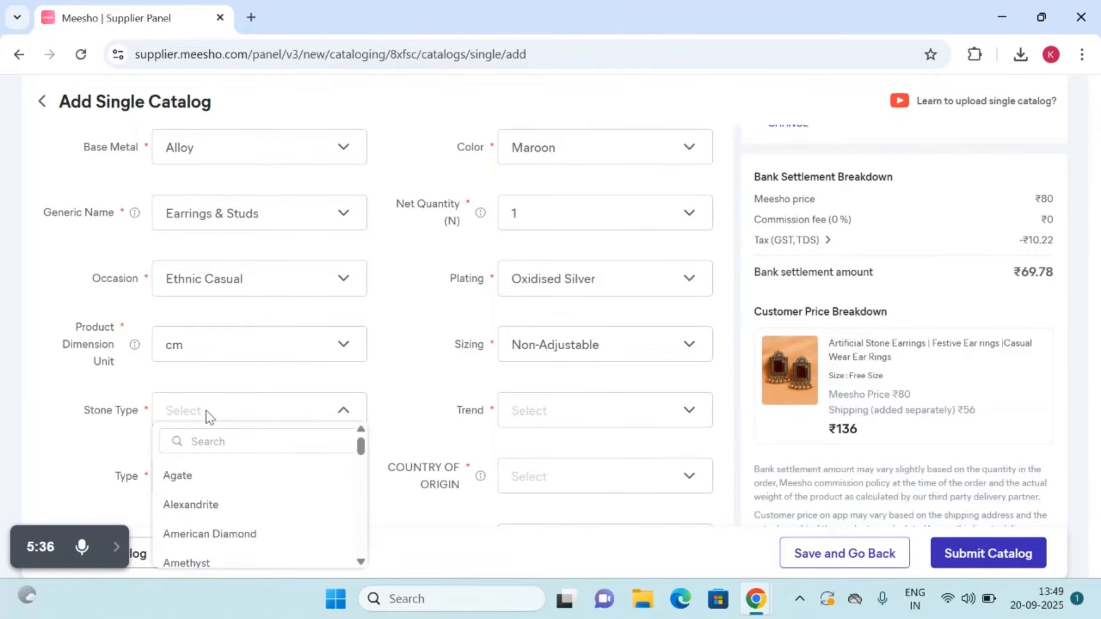
scroll(194, 561, down, 1)
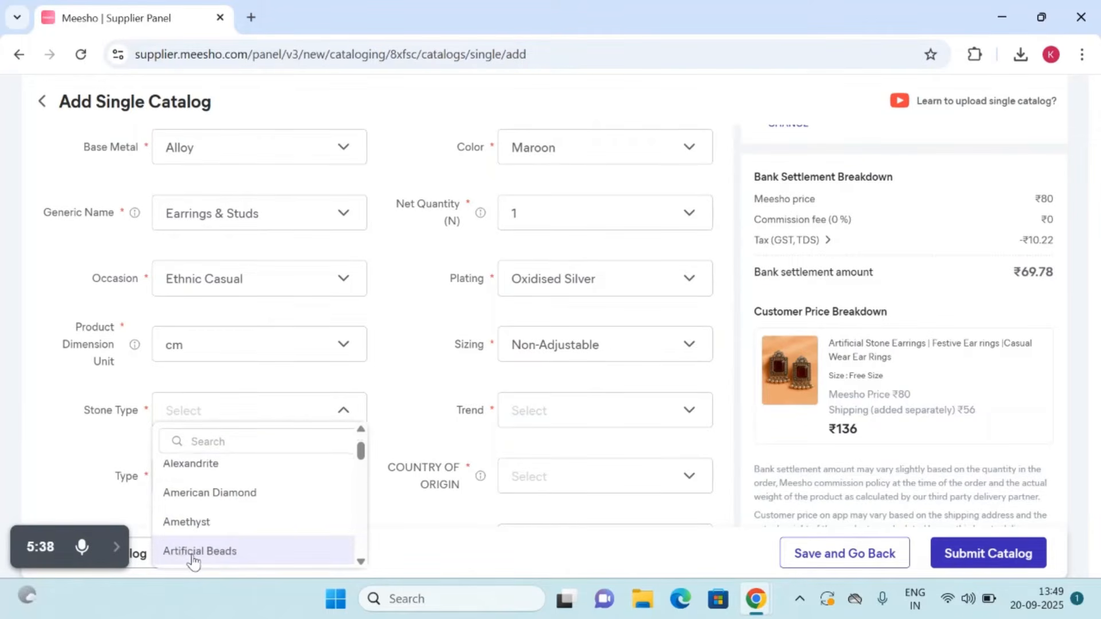
scroll(193, 560, down, 1)
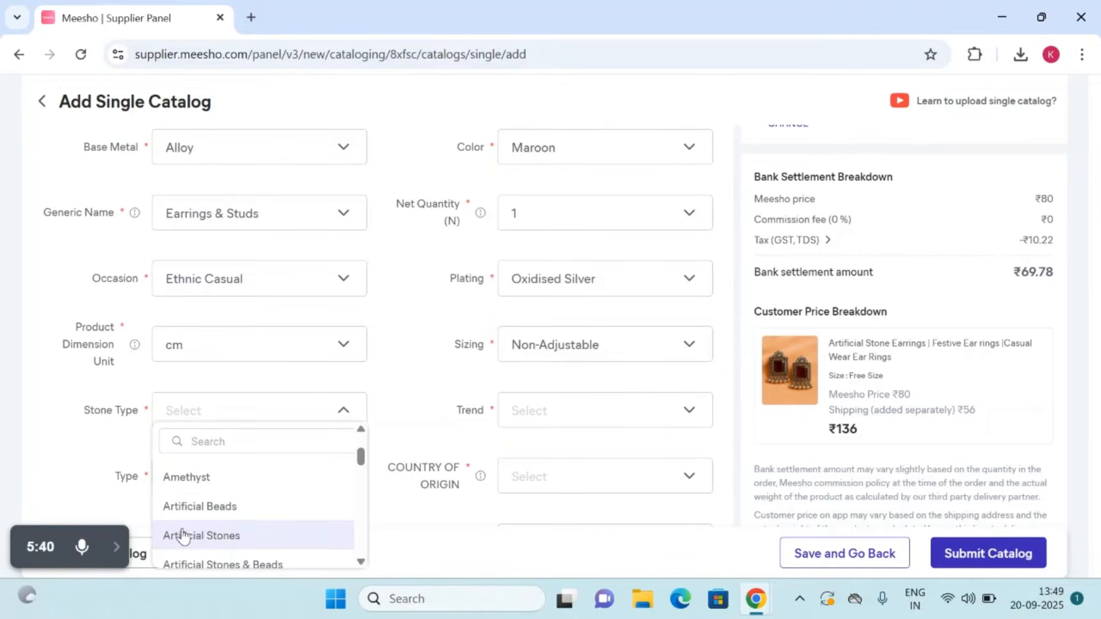
click(182, 536)
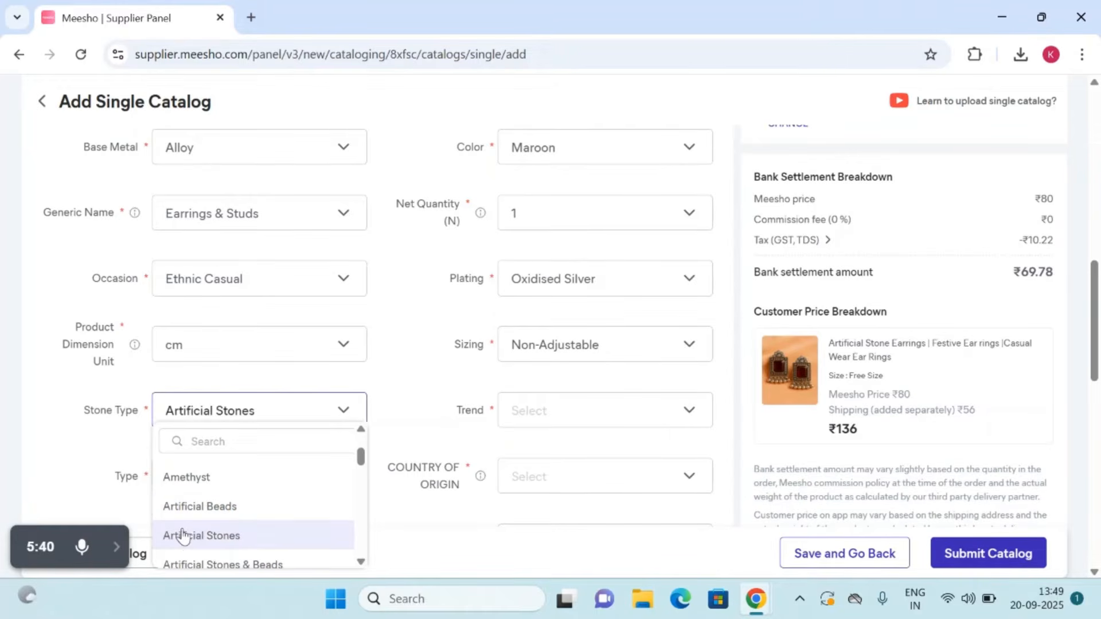
Step: Search the trend options for "mini" and set Product 1's trend to Minimal
click(637, 424)
click(567, 445)
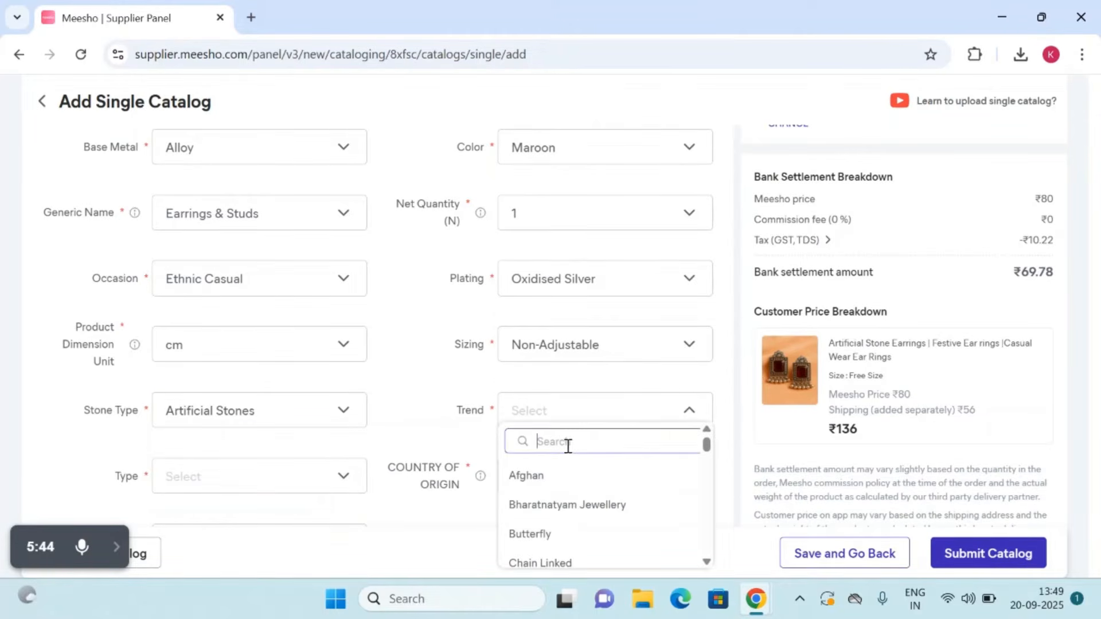
text(mini)
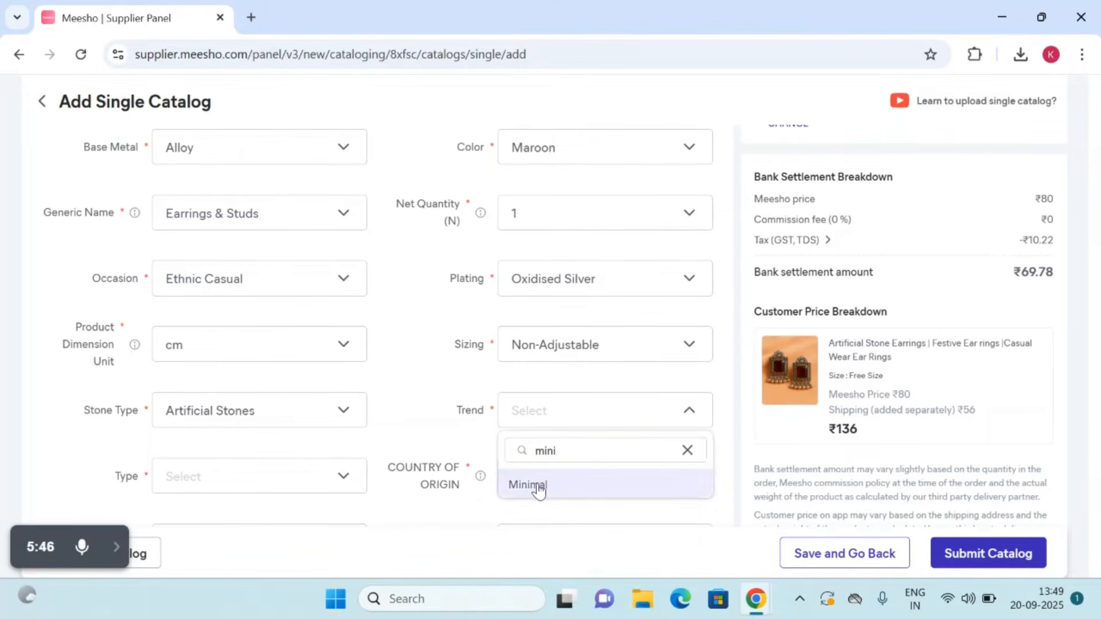
click(535, 485)
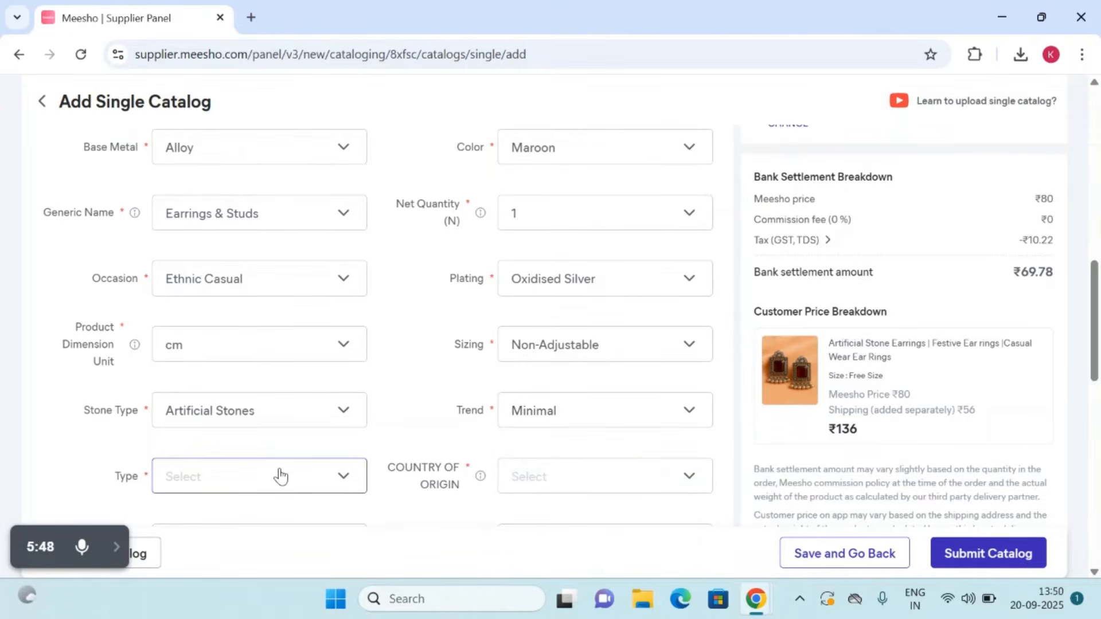
Step: Set Product 1's type to Oversized Studs and its country of origin to India
click(280, 475)
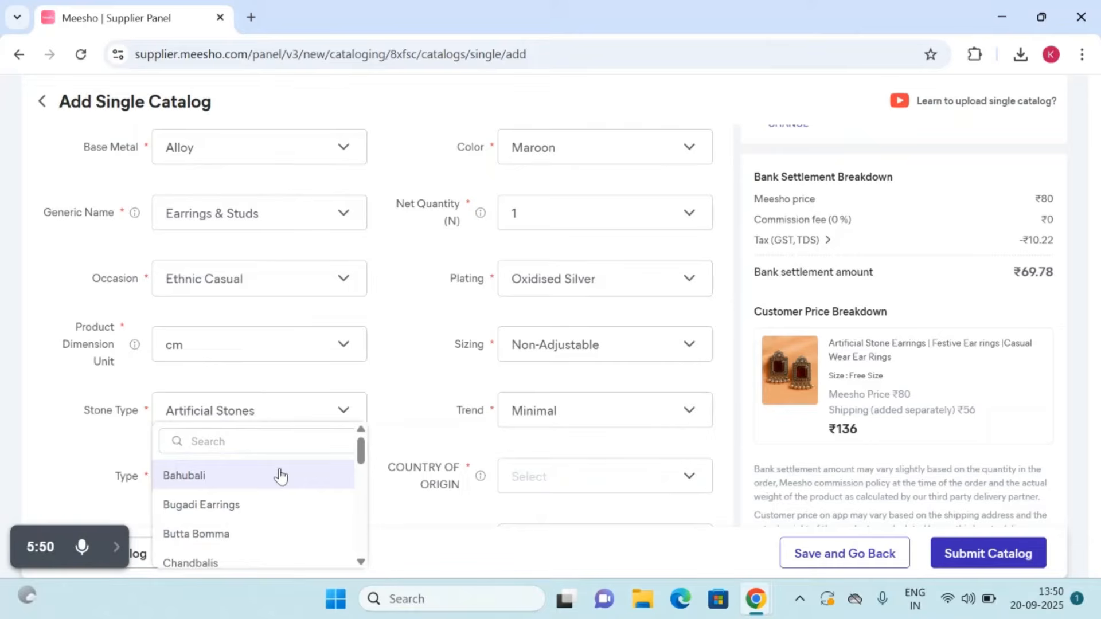
click(248, 441)
text(st)
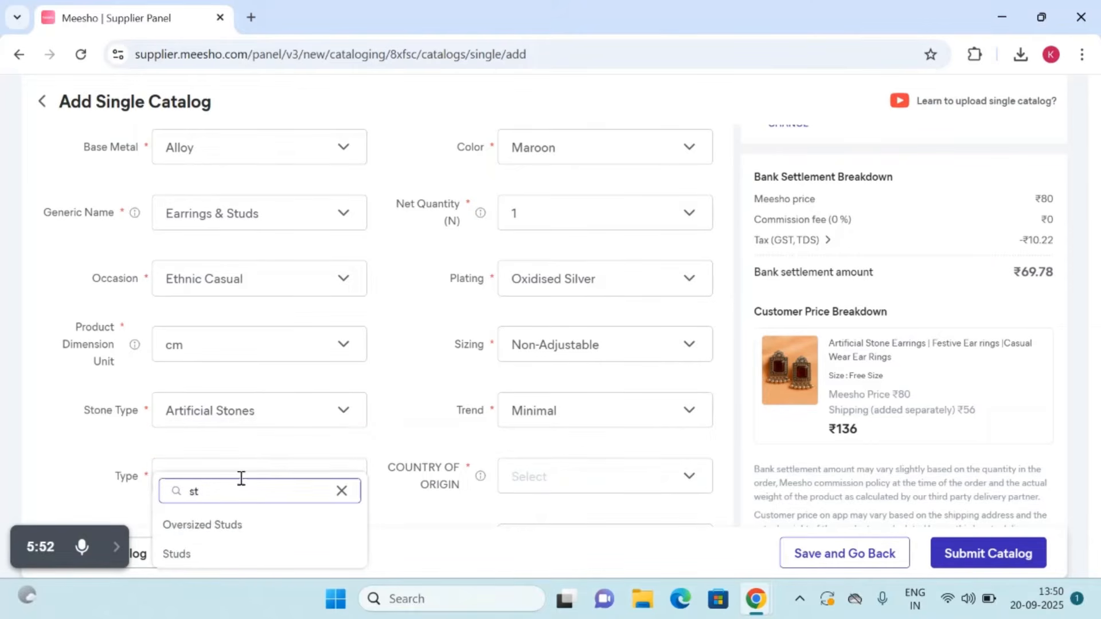
click(226, 532)
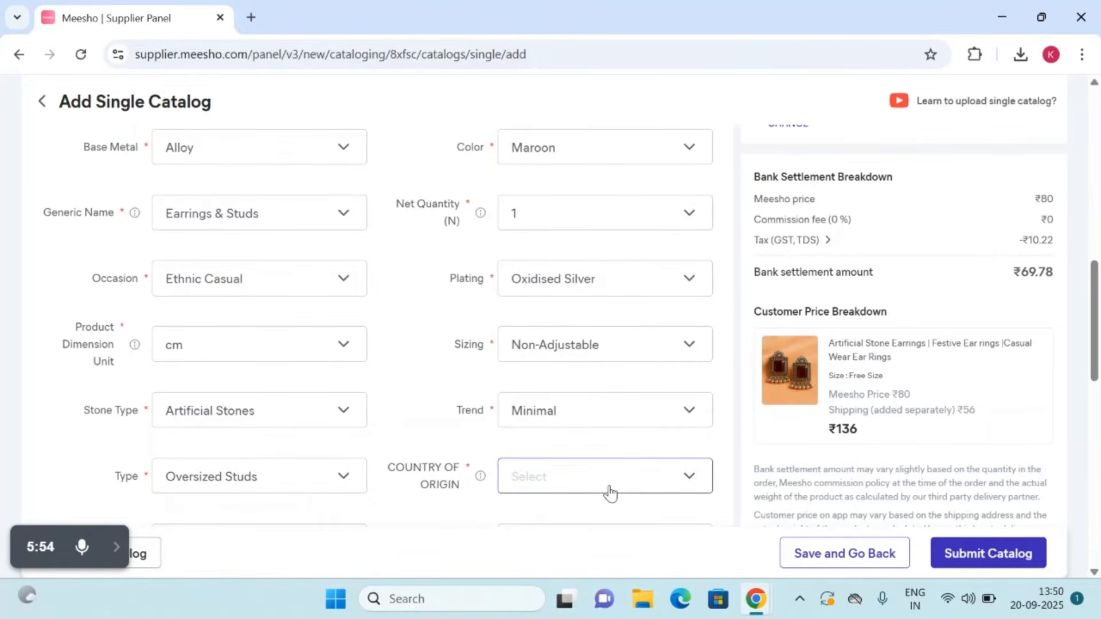
click(610, 492)
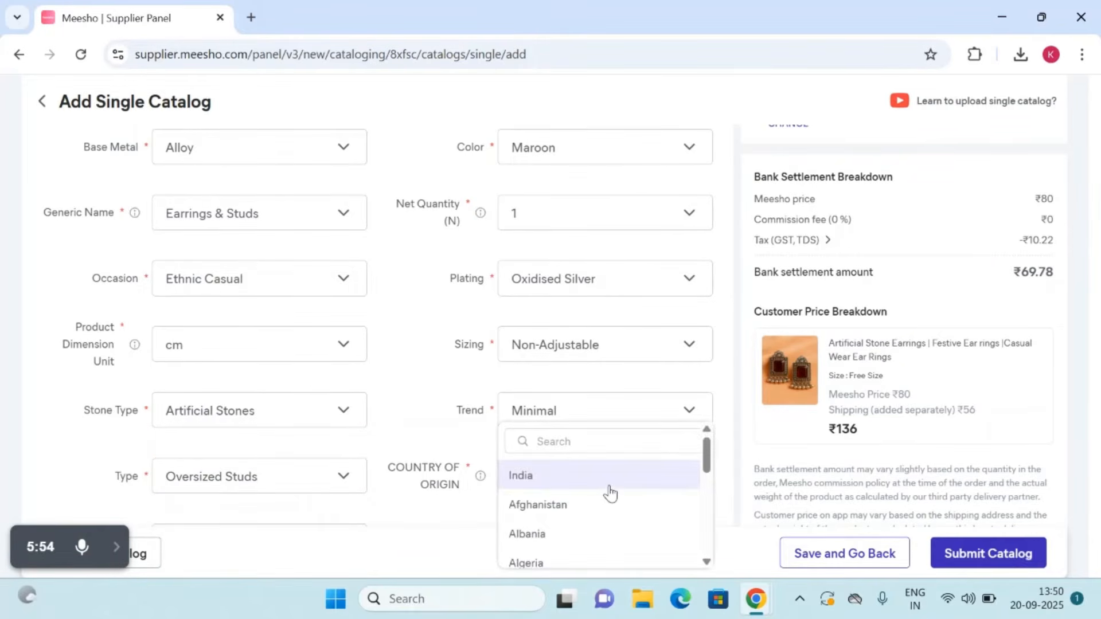
click(571, 476)
Step: Enter Rasya Creations as the manufacturer name and fill in the manufacturer's address
scroll(415, 413, down, 5)
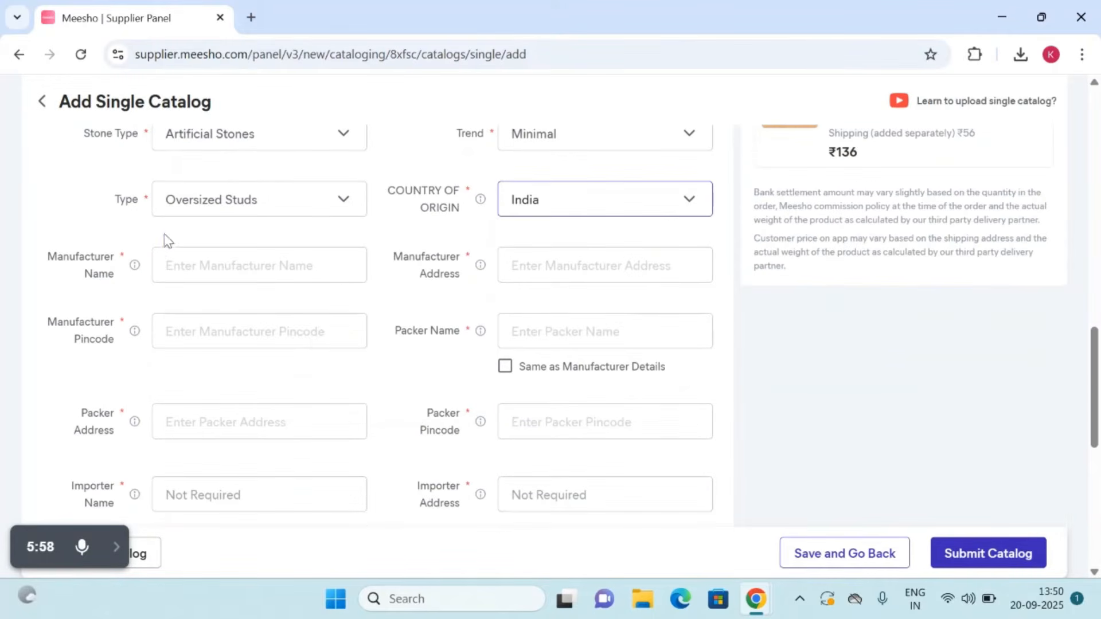
click(185, 269)
text(Rasya Creations)
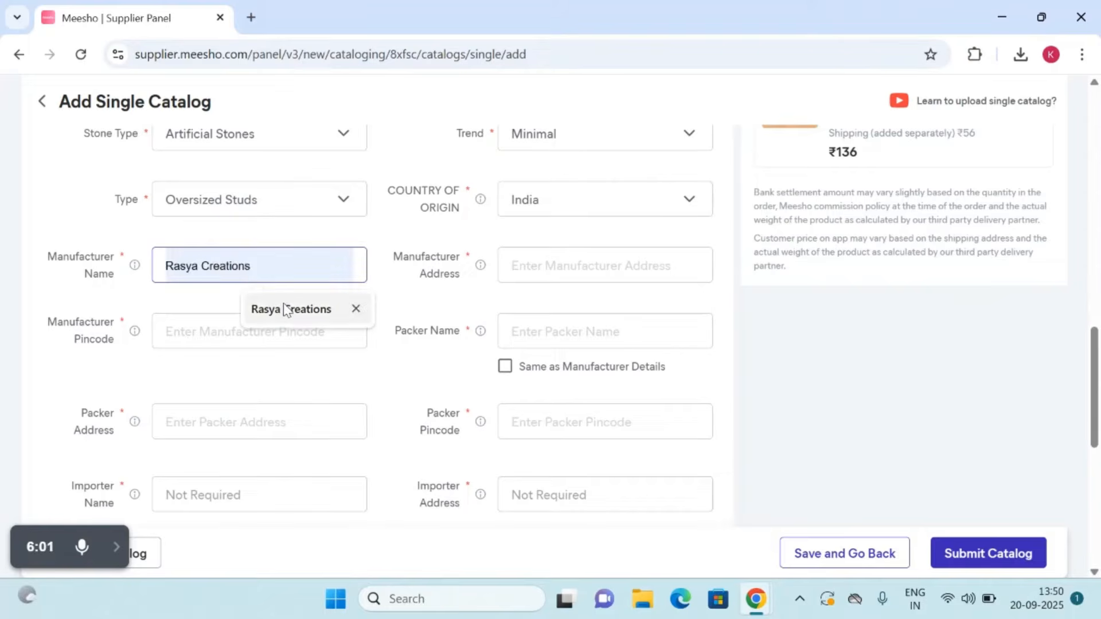
click(282, 308)
click(567, 273)
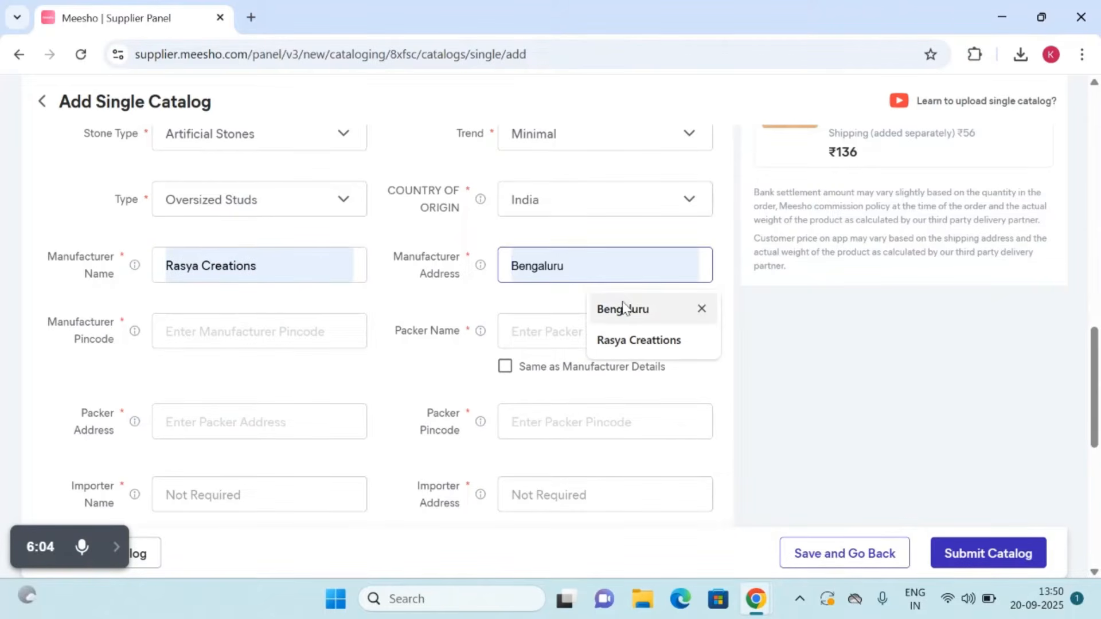
click(623, 310)
Step: Enter the manufacturer's pincode and make the packer details the same as the manufacturer details
click(226, 330)
text(560091)
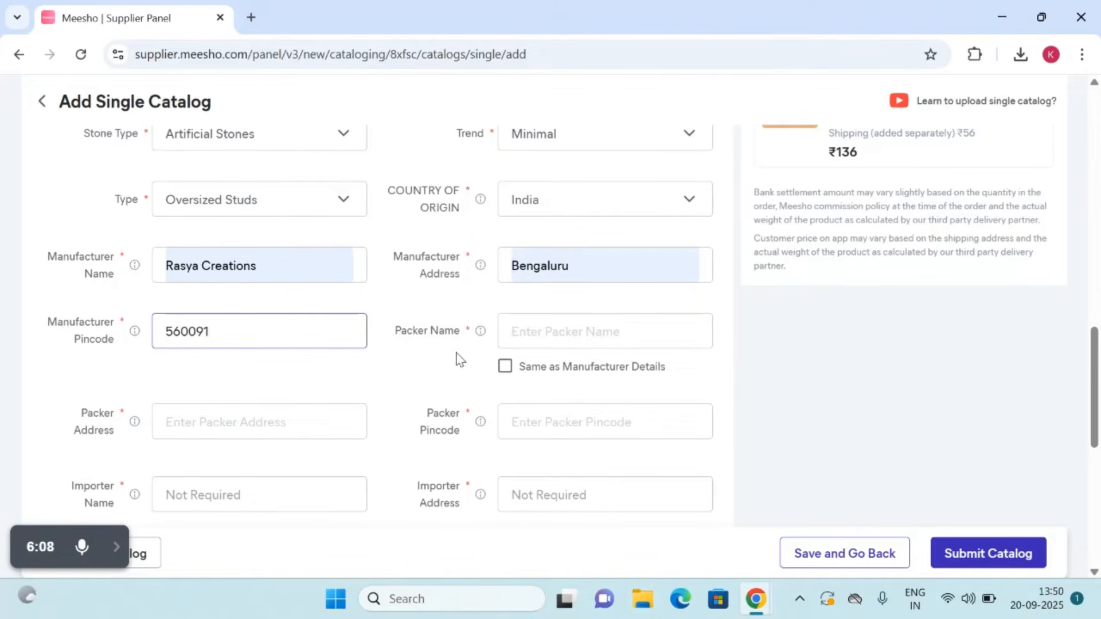
click(504, 366)
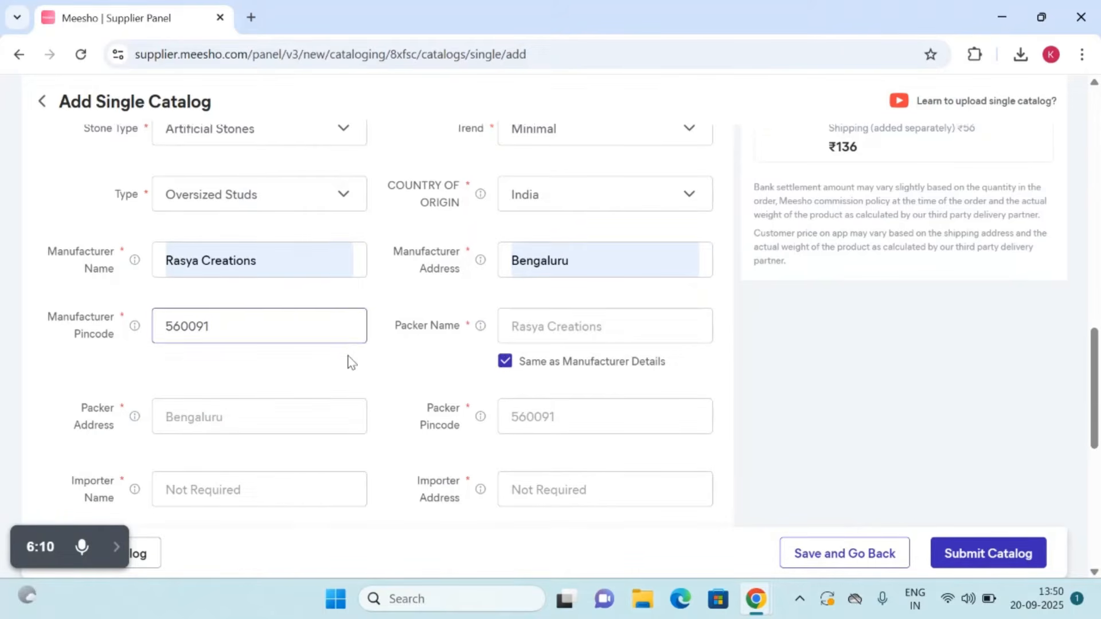
Step: Look through the brand options and set Product 1's brand to ADVIKA CREATIONS
scroll(349, 362, down, 5)
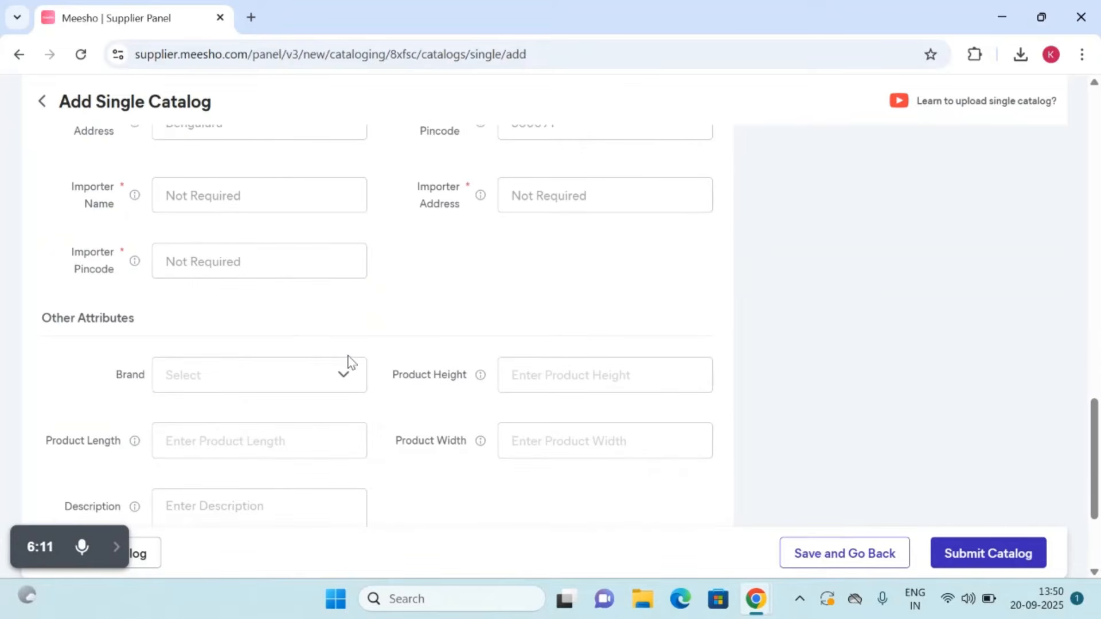
click(305, 365)
click(250, 416)
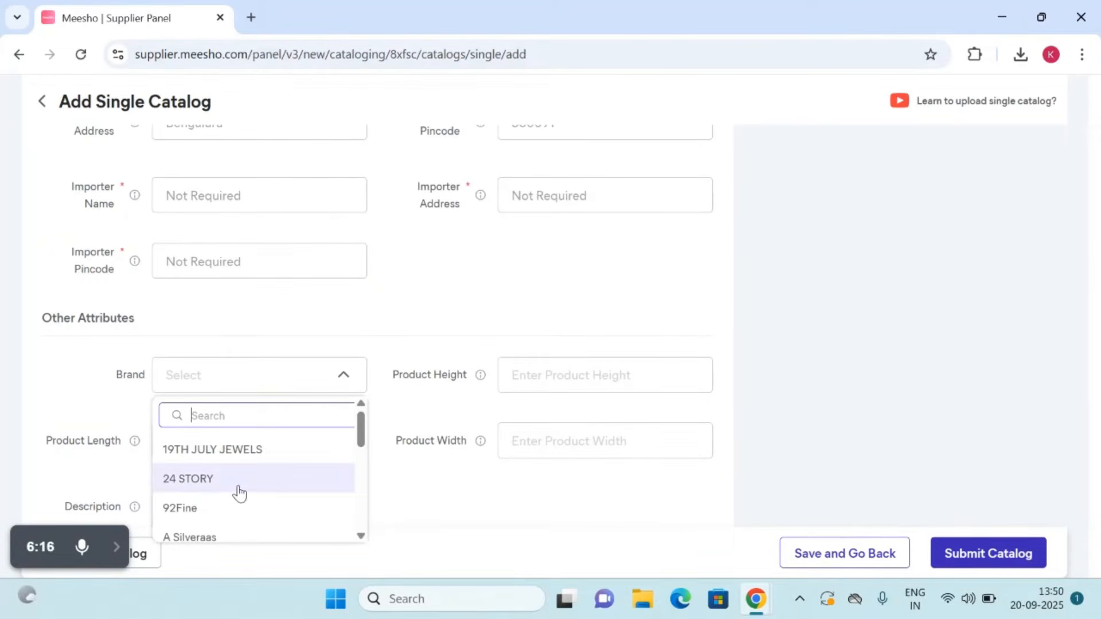
scroll(239, 492, down, 5)
scroll(239, 492, down, 1)
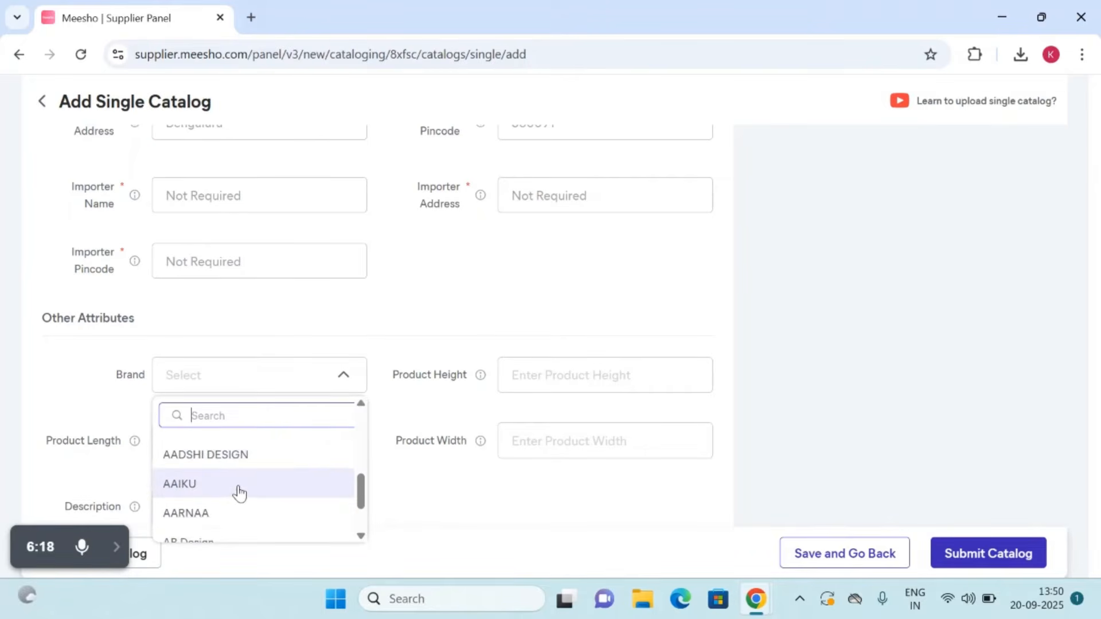
scroll(239, 493, down, 1)
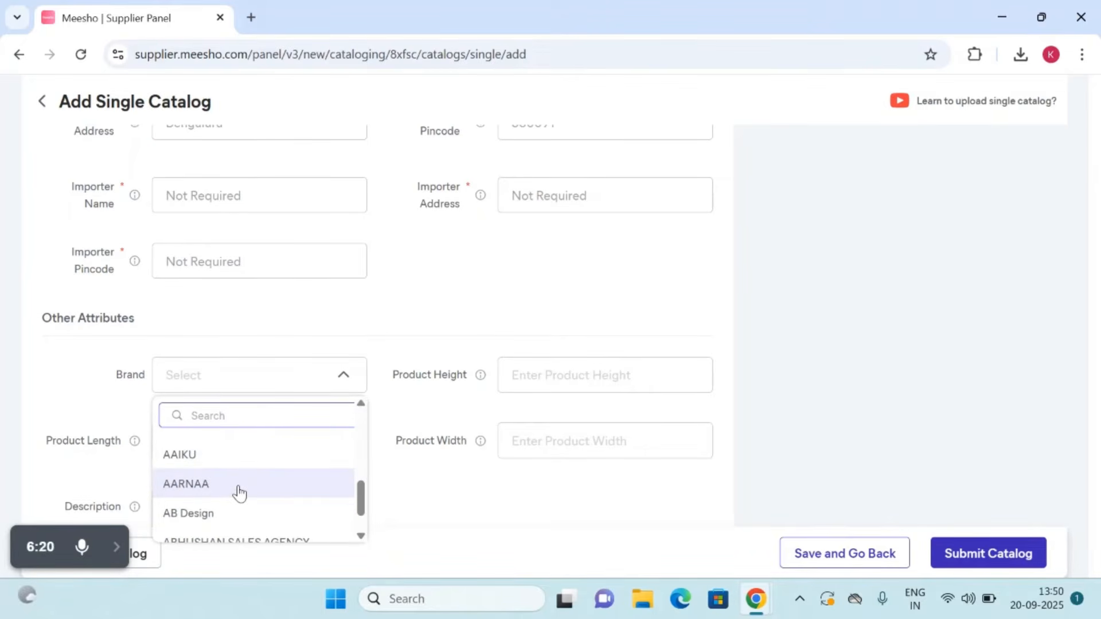
scroll(239, 494, down, 4)
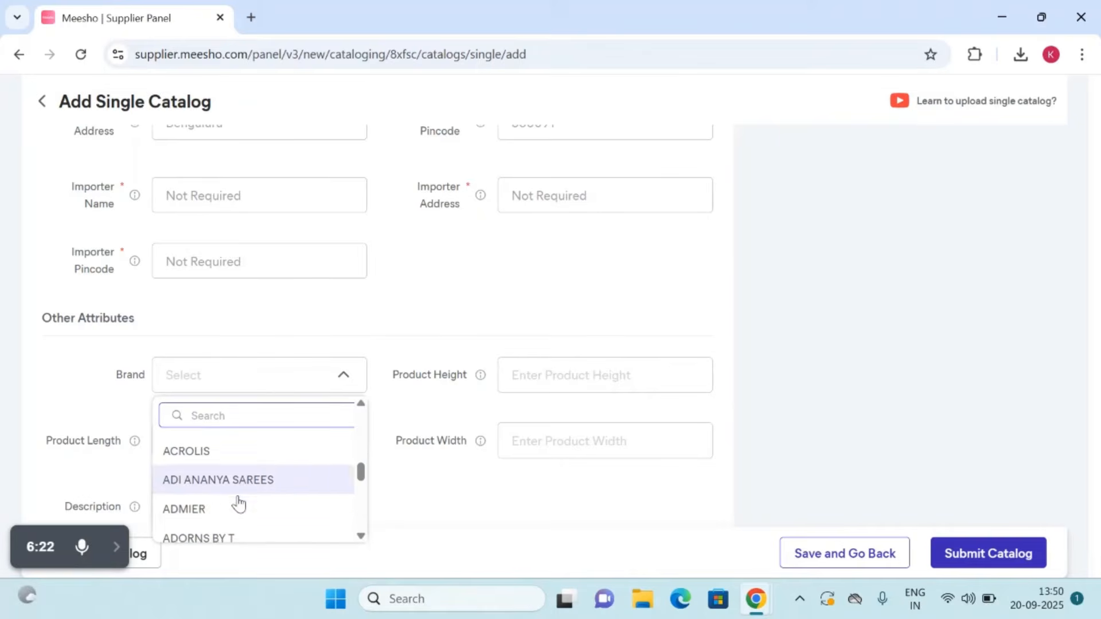
scroll(239, 504, down, 1)
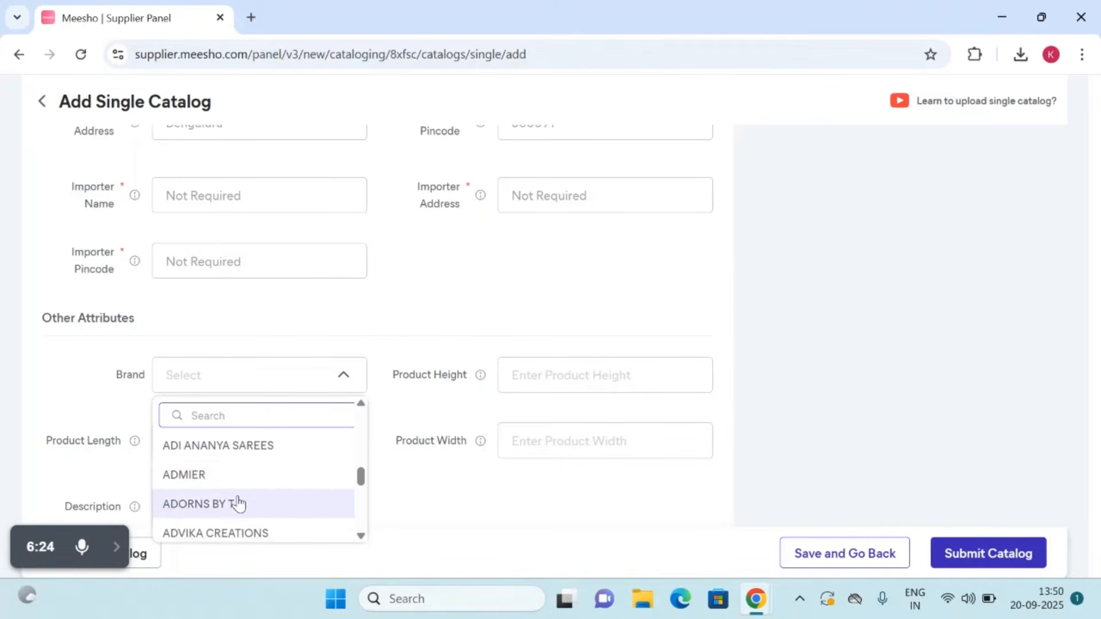
click(217, 534)
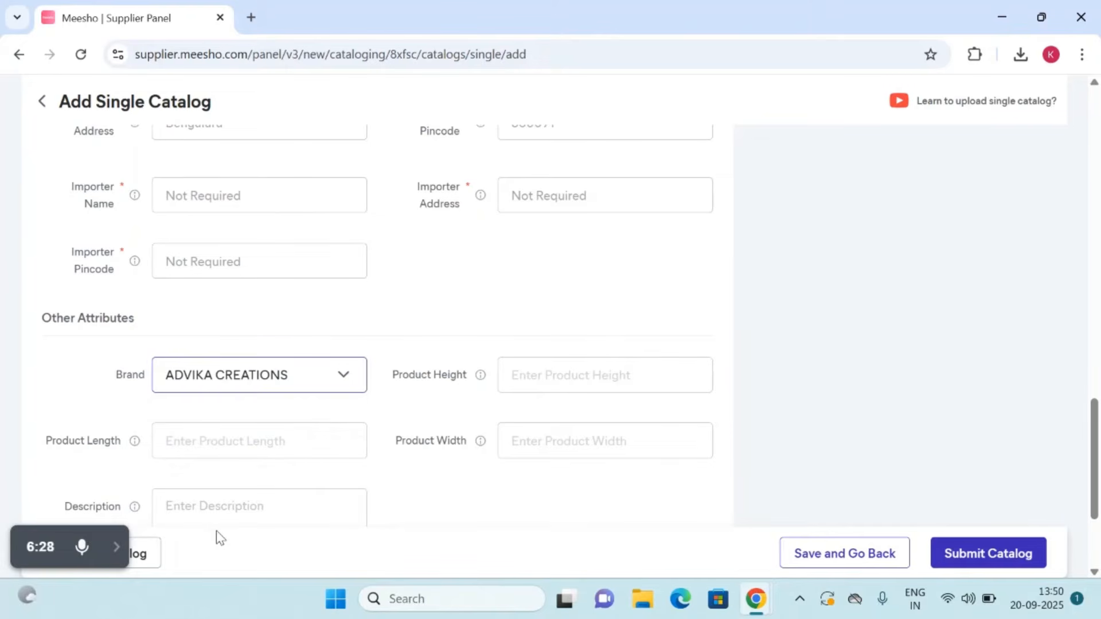
Step: Set Product 1's dimensions to height 6, length 4 and width 4
scroll(555, 388, down, 1)
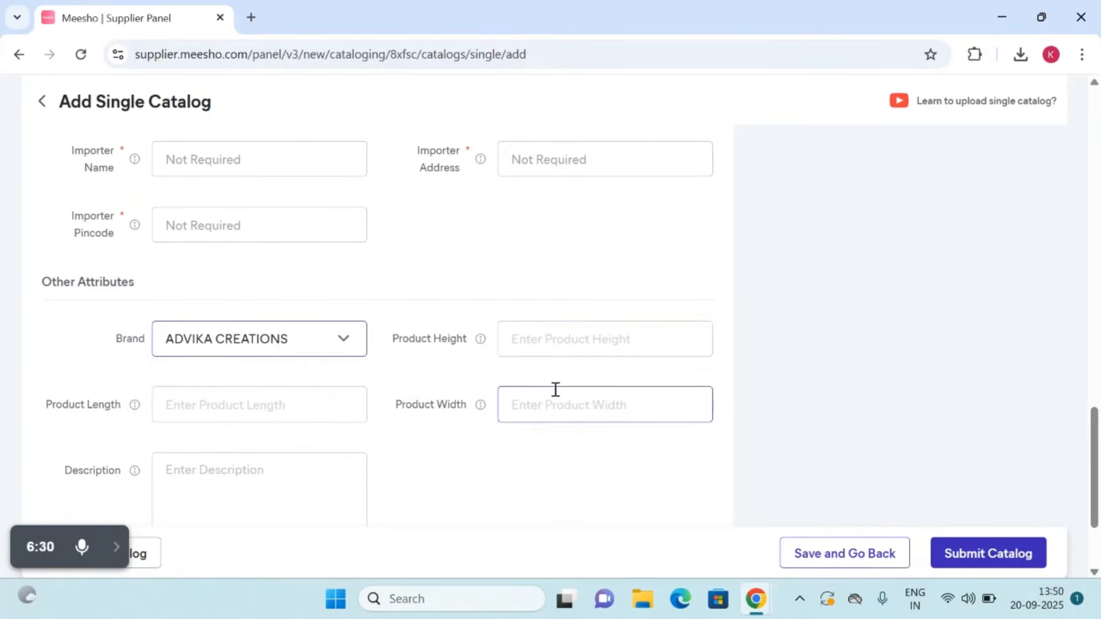
click(538, 342)
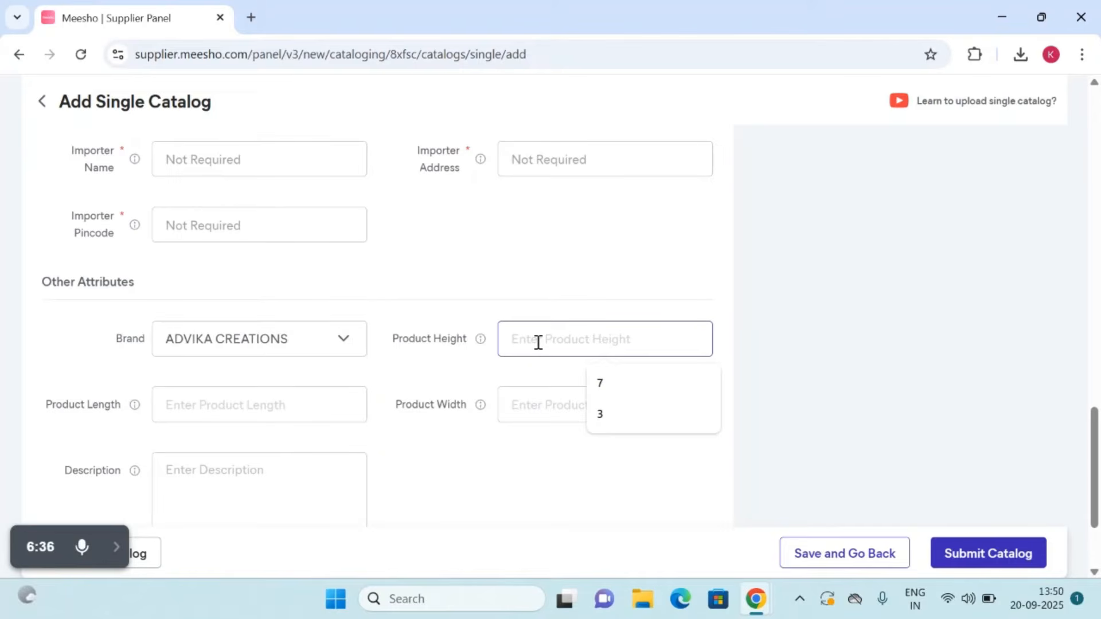
text(6c)
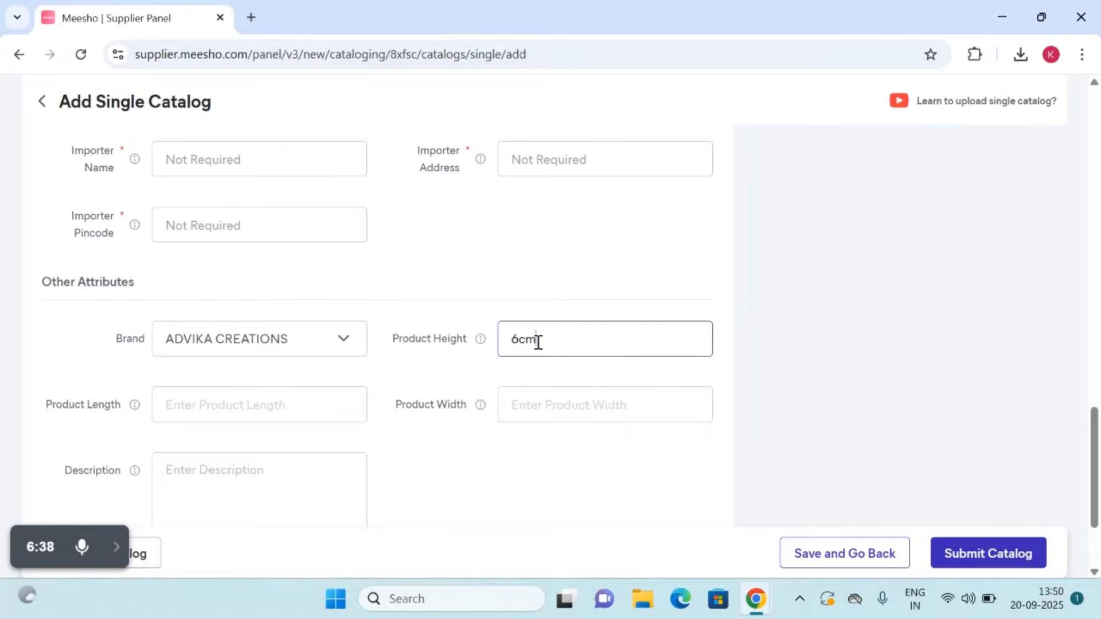
text(m)
key(BackSpace)
key(BackSpace)
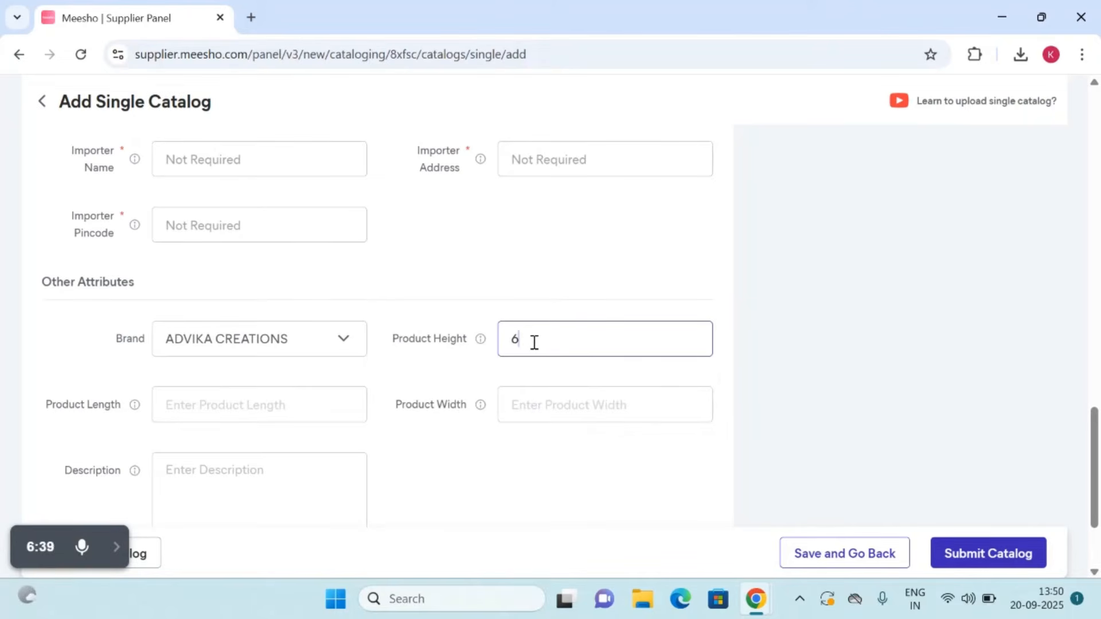
click(230, 392)
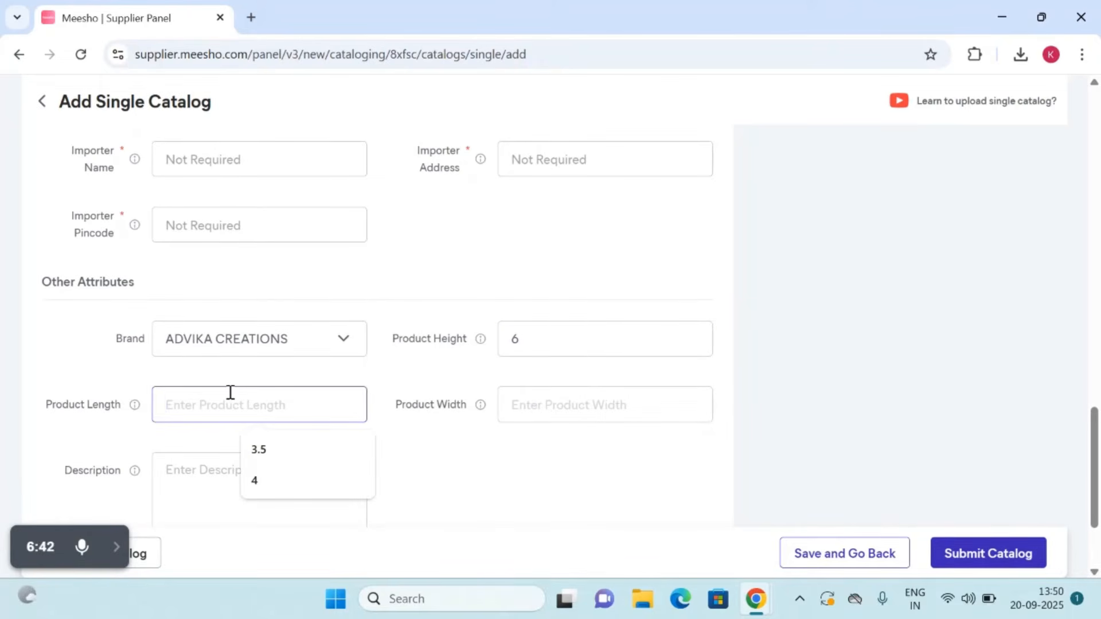
text(4)
click(535, 415)
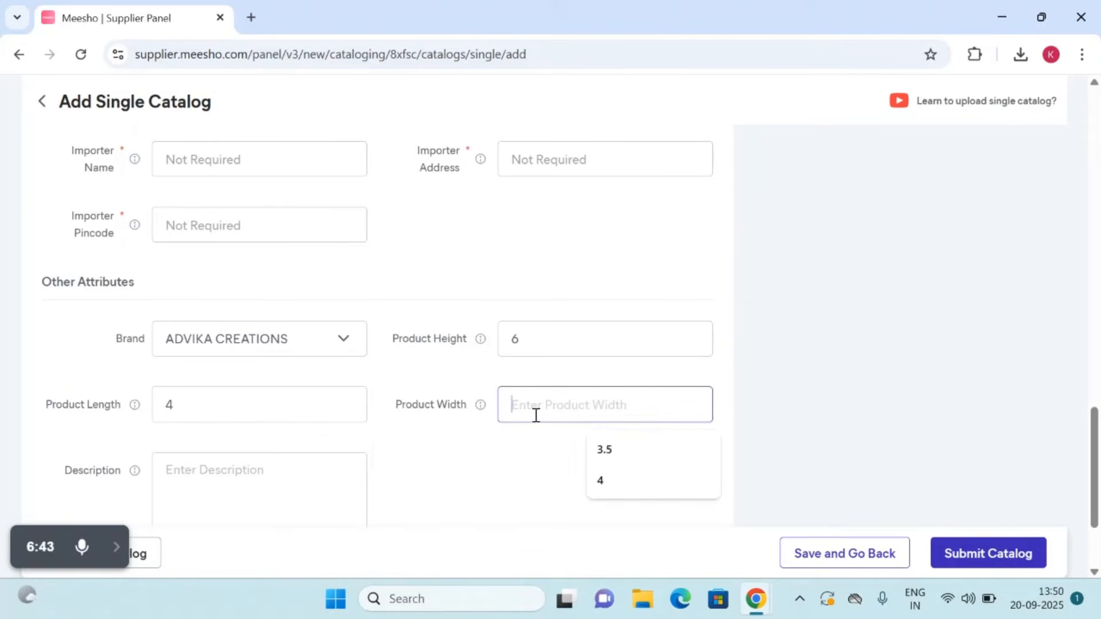
text(4)
Step: Enter "Artificial Stone Earrings" as Product 1's description
click(292, 475)
text(Aet)
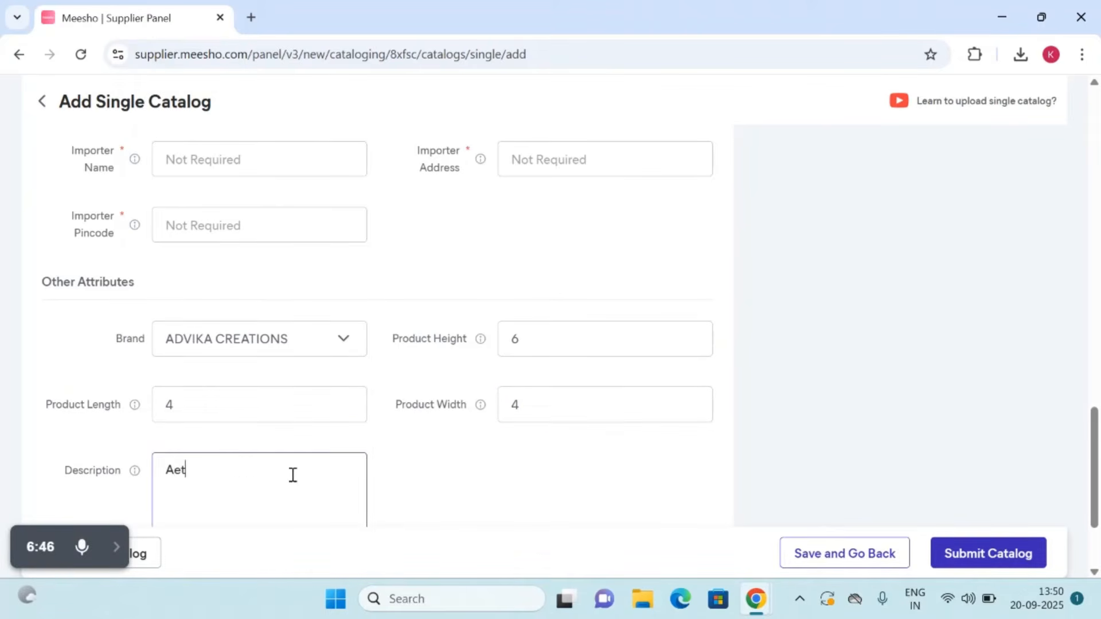
key(BackSpace)
key(BackSpace)
text(rtificial Stone Earrings)
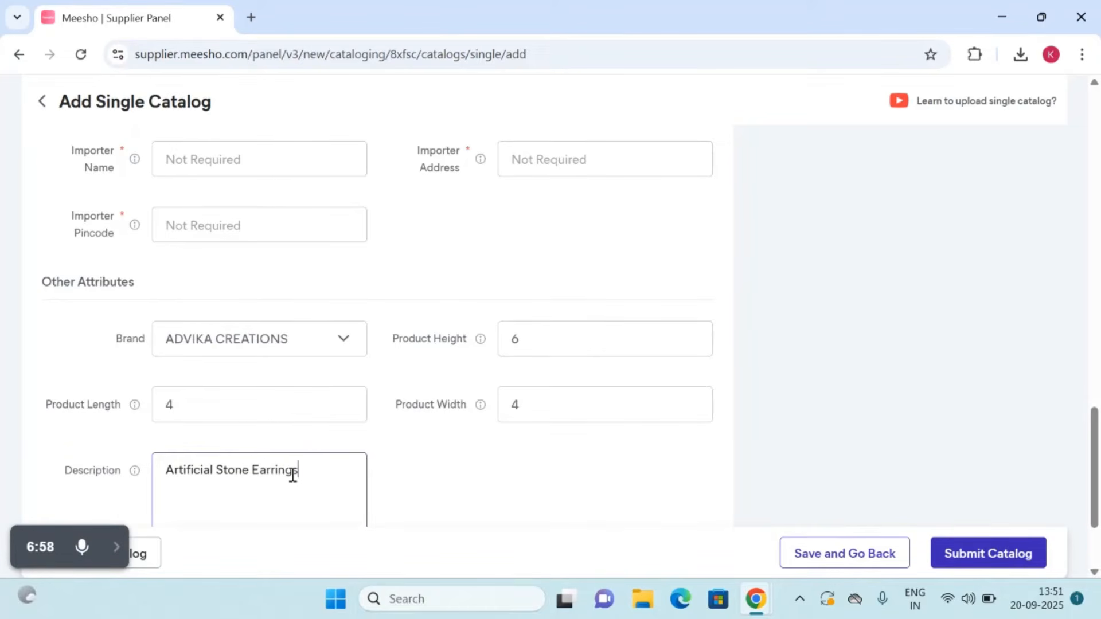
scroll(292, 475, down, 1)
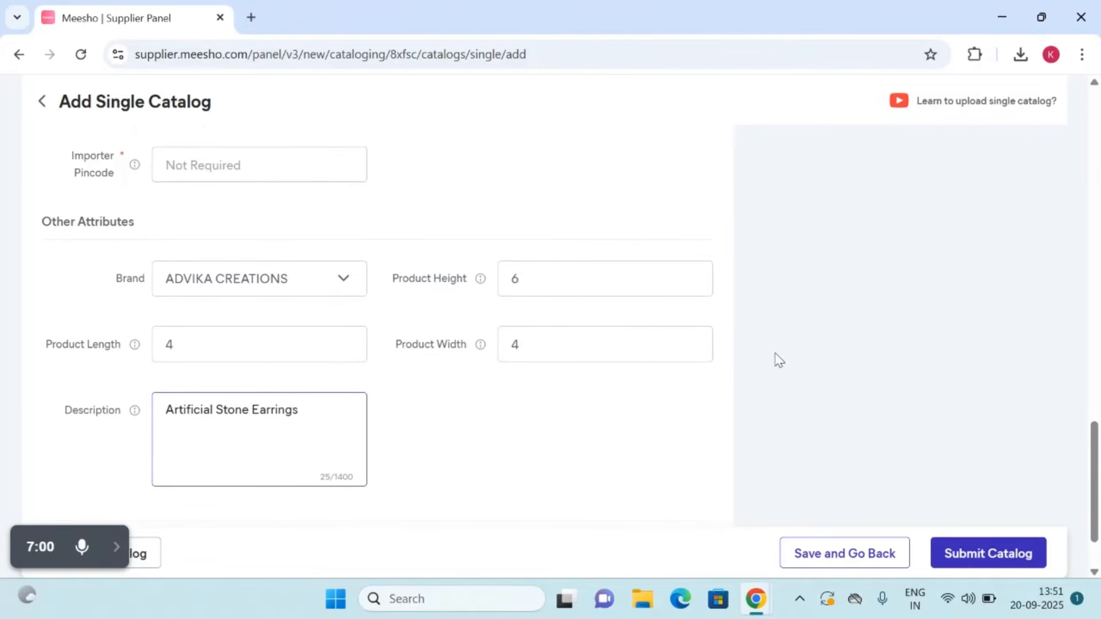
Step: Switch to Product 2 and set its style code to Variant_style_color_green
scroll(545, 386, up, 20)
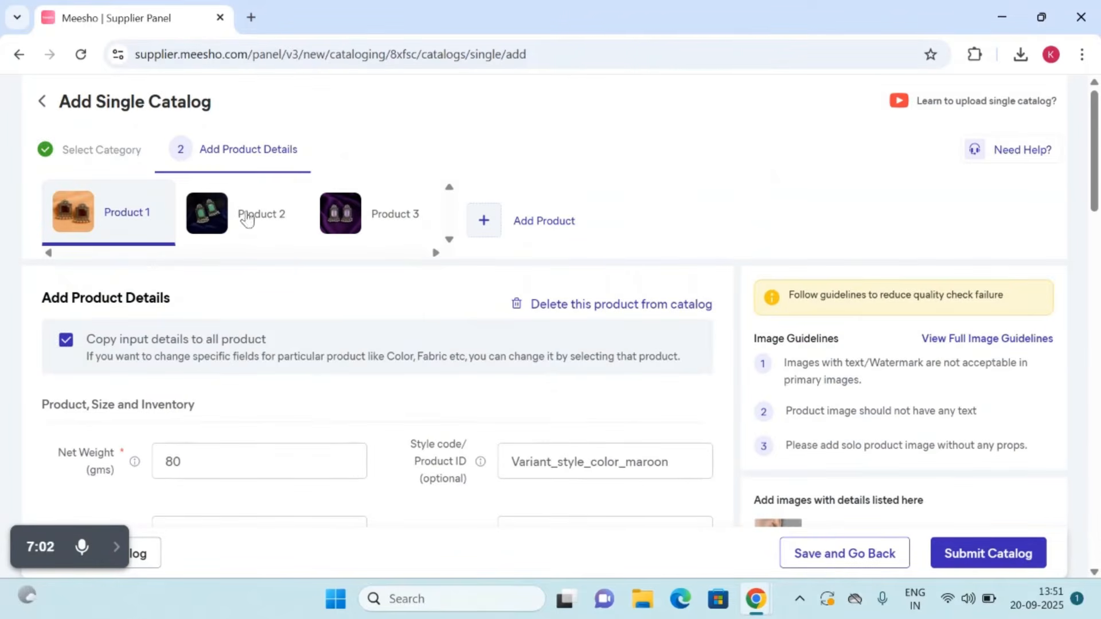
click(221, 218)
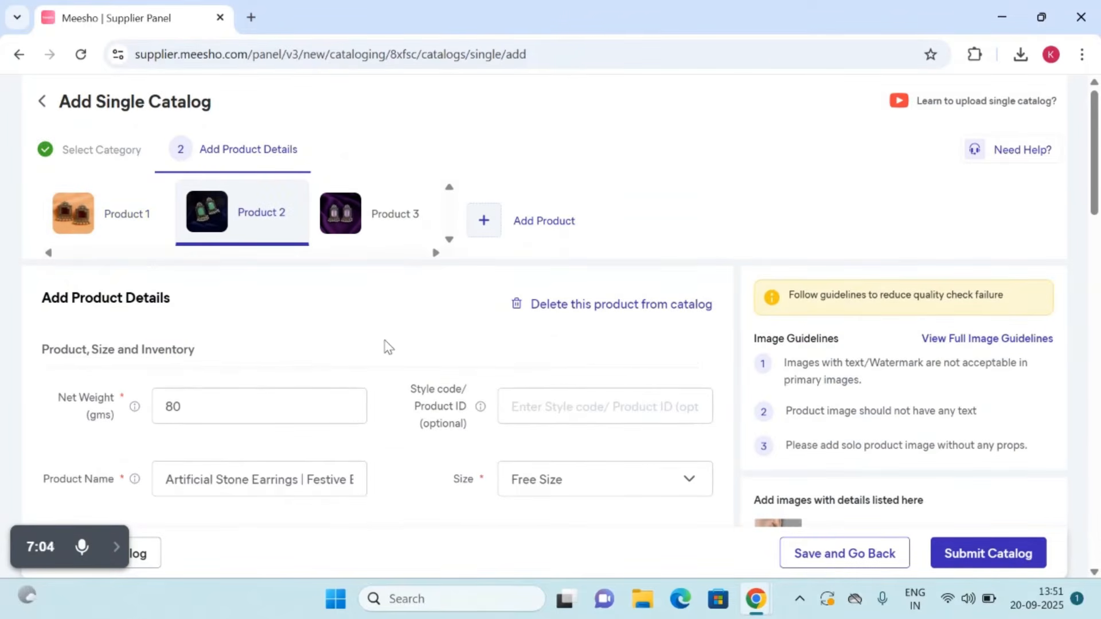
scroll(386, 346, down, 2)
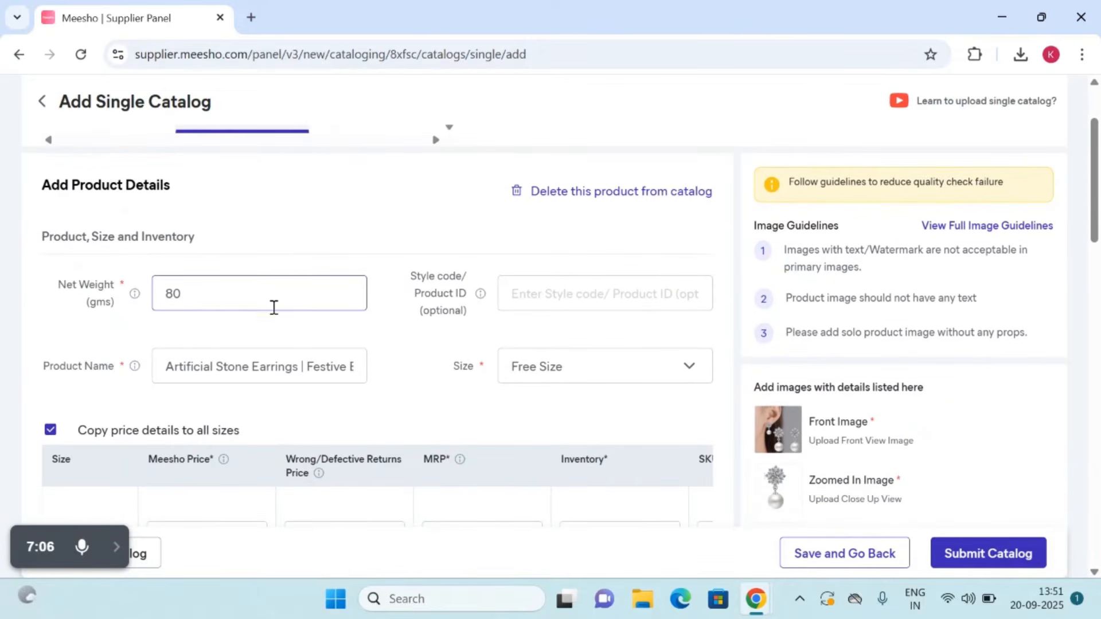
click(536, 296)
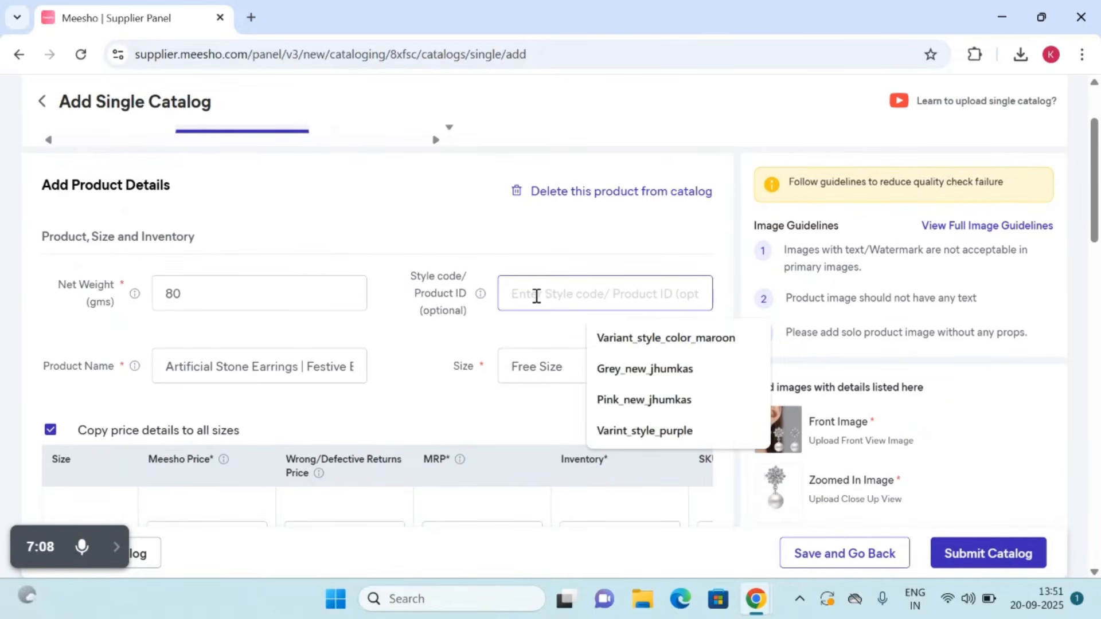
click(724, 337)
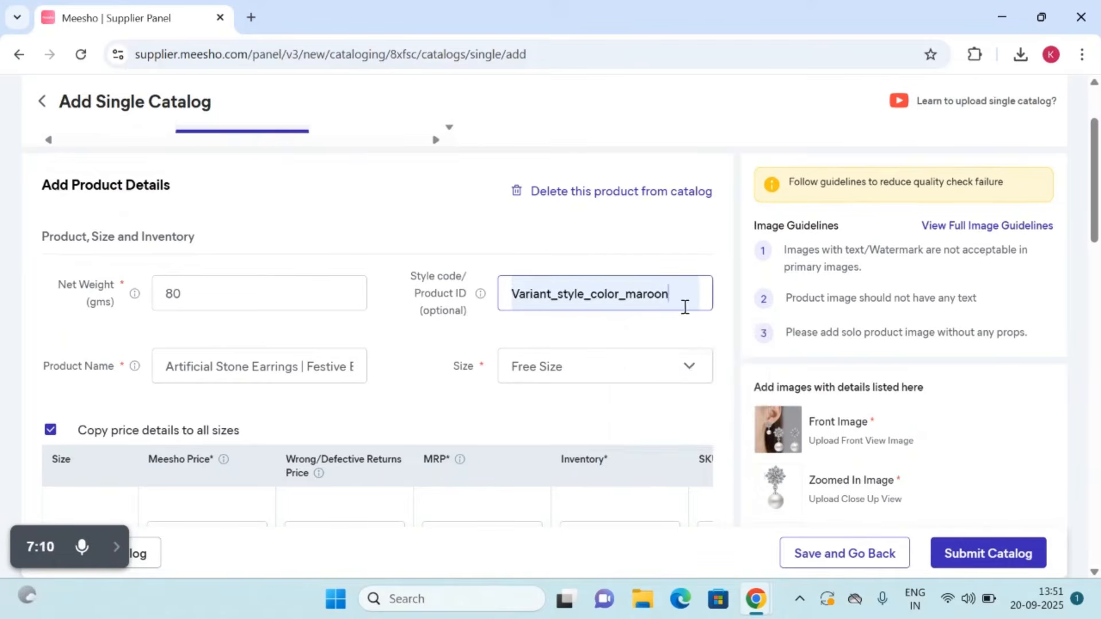
key(BackSpace)
key(BackSpace)
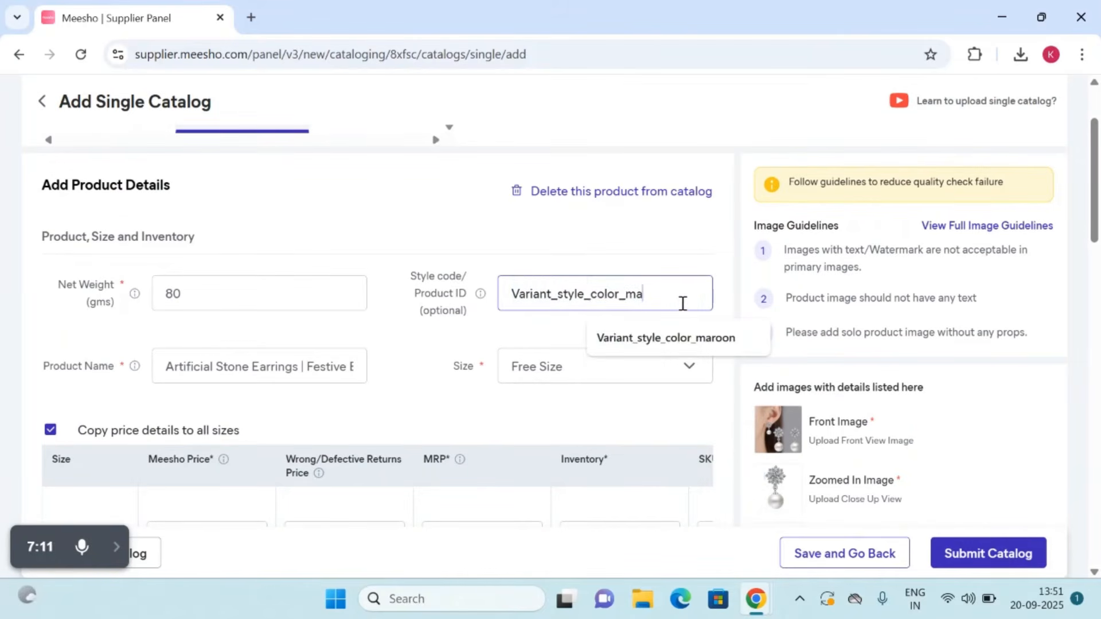
key(BackSpace)
key(BackSpace)
text(green)
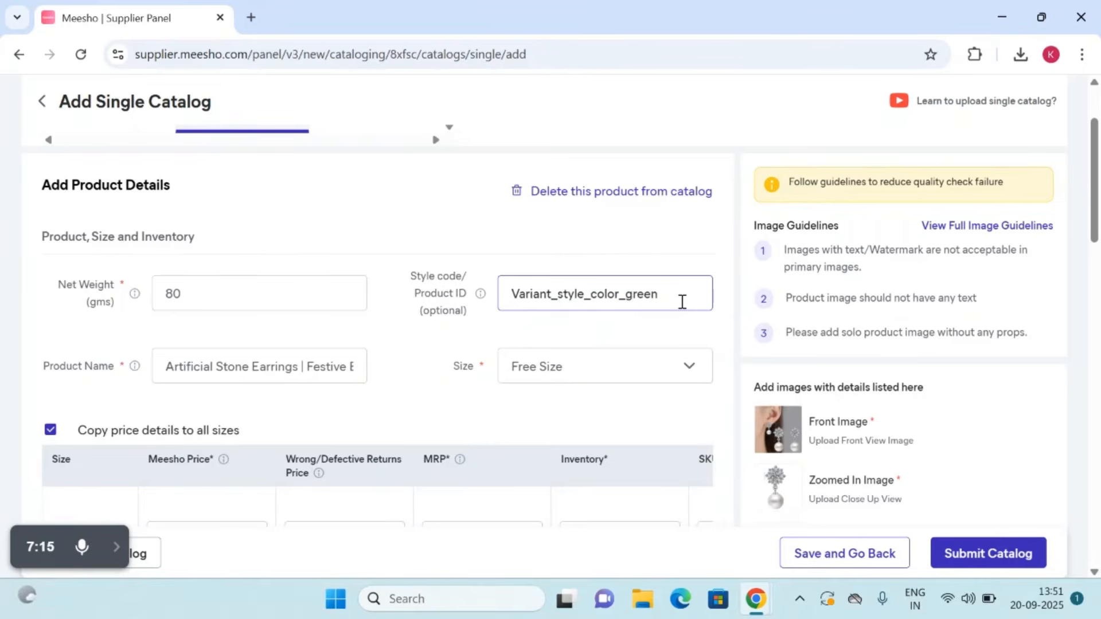
scroll(682, 305, up, 2)
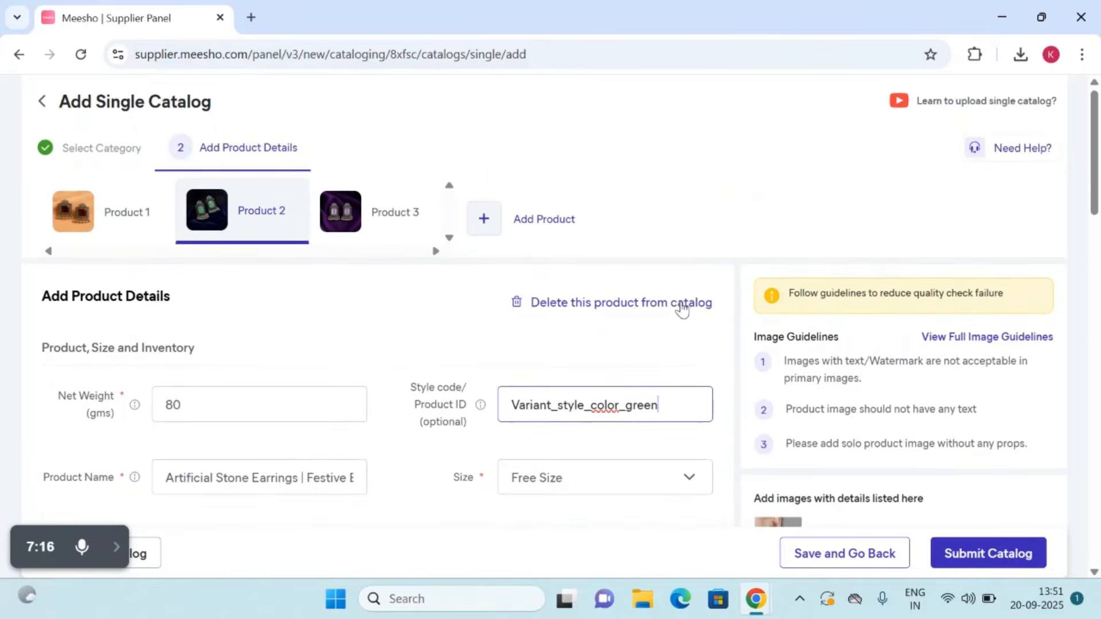
Step: Set Product 2's Meesho price to 80, its wrong/defective returns price to 65 and its MRP to 120
scroll(682, 308, down, 3)
scroll(518, 321, down, 5)
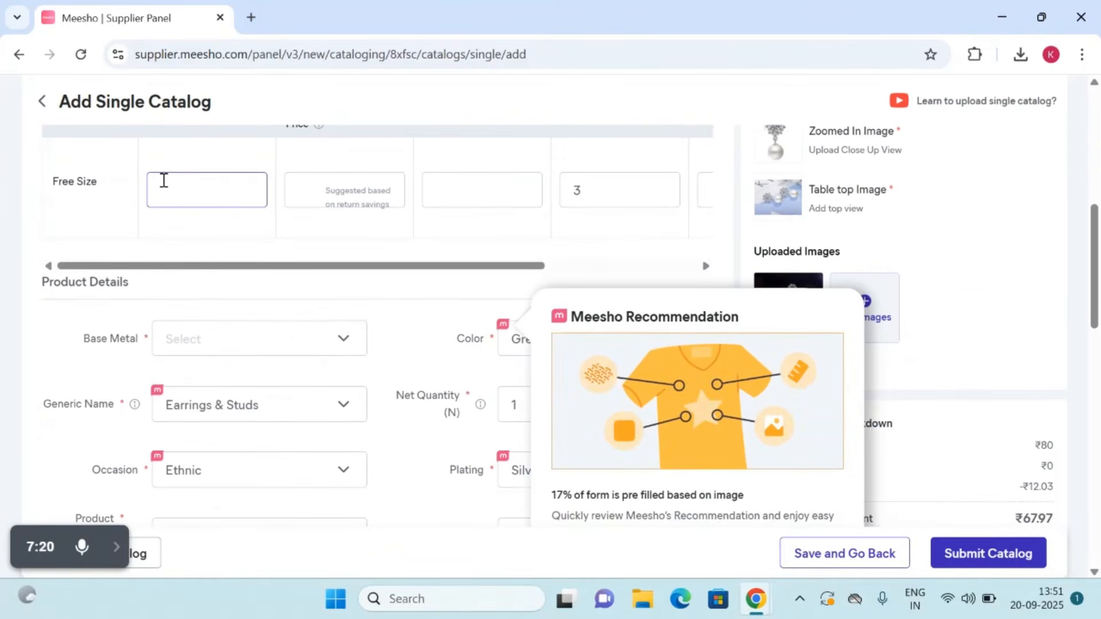
text(80)
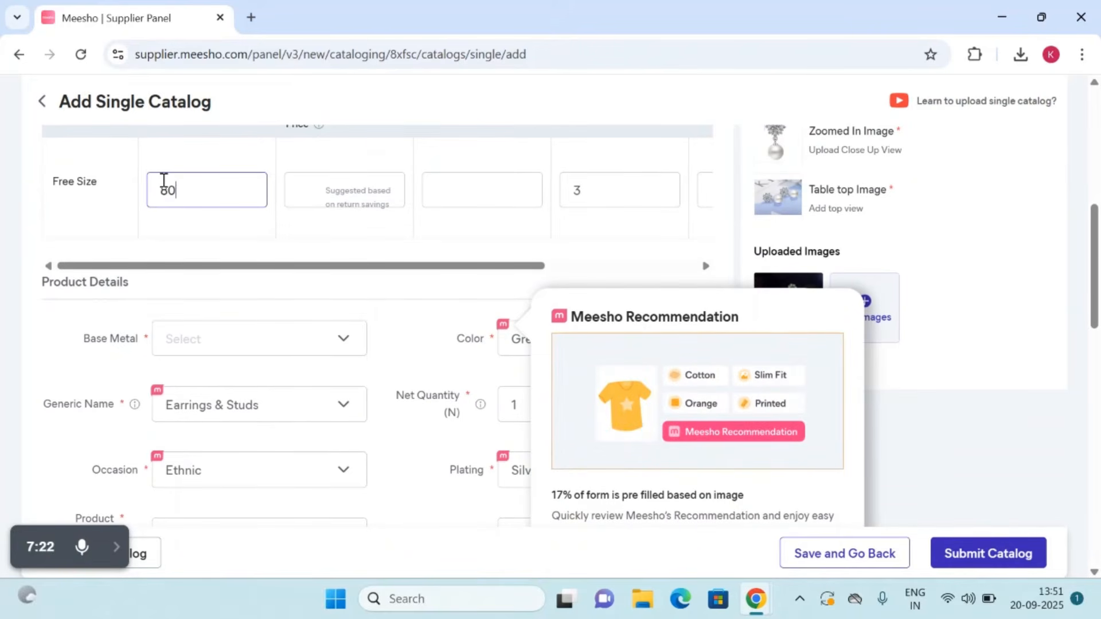
click(336, 191)
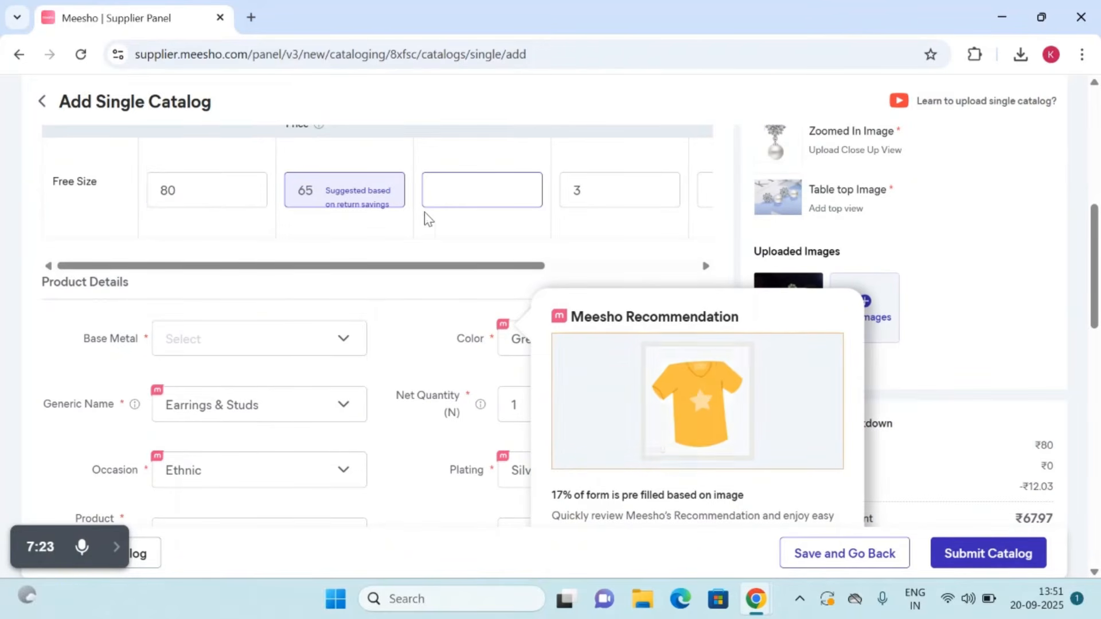
scroll(461, 193, up, 2)
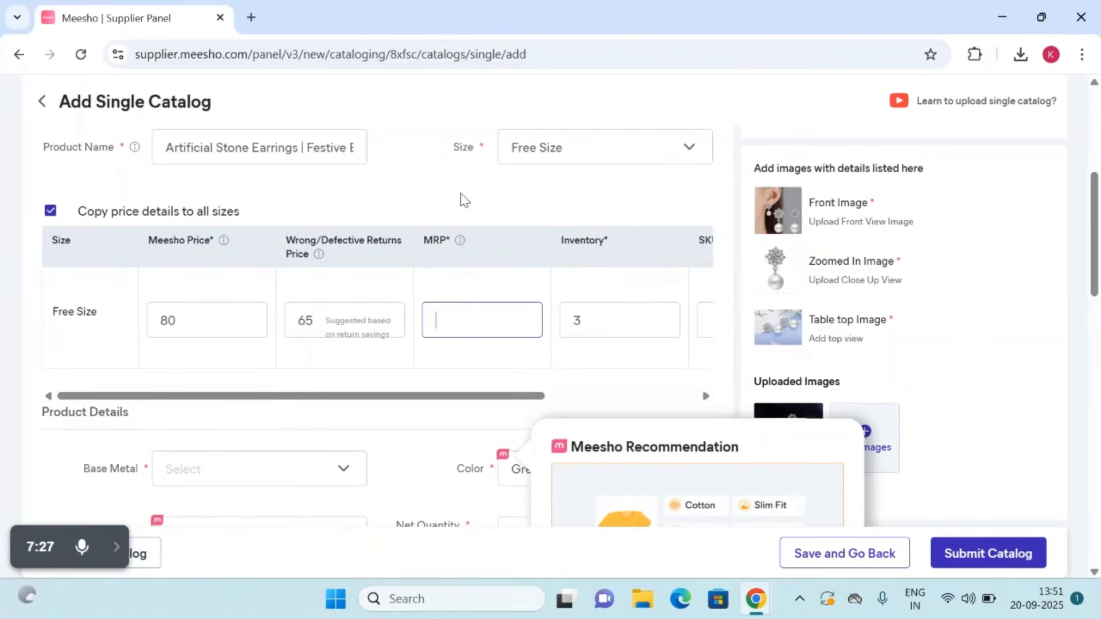
text(120)
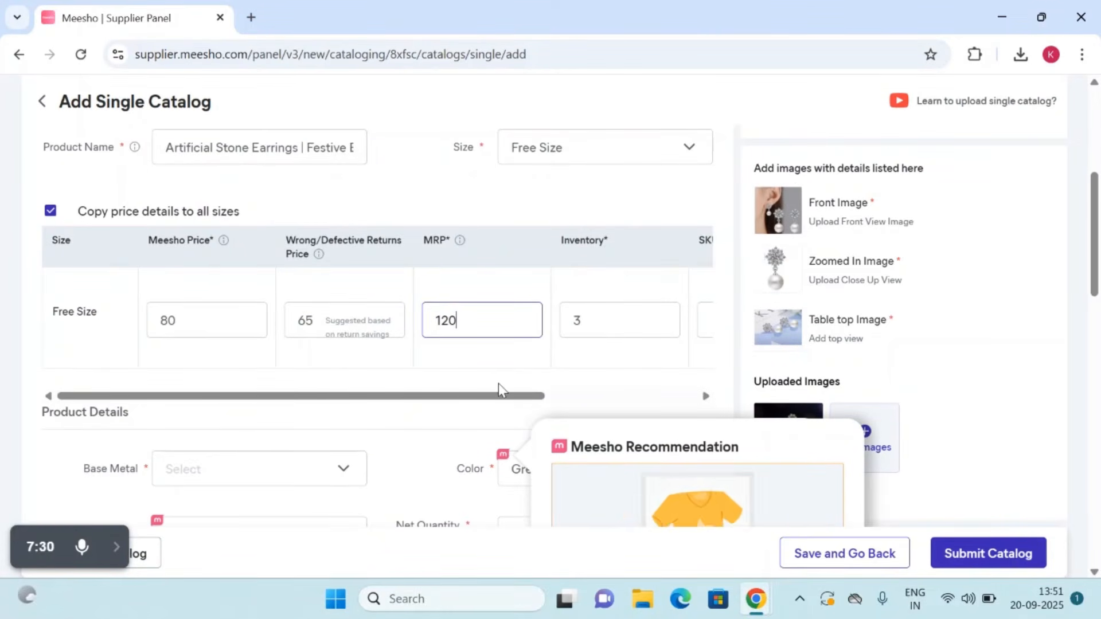
Step: Dismiss the Meesho recommendation notice and set Product 2's base metal to Alloy and sizing to Non-Adjustable
scroll(498, 388, down, 5)
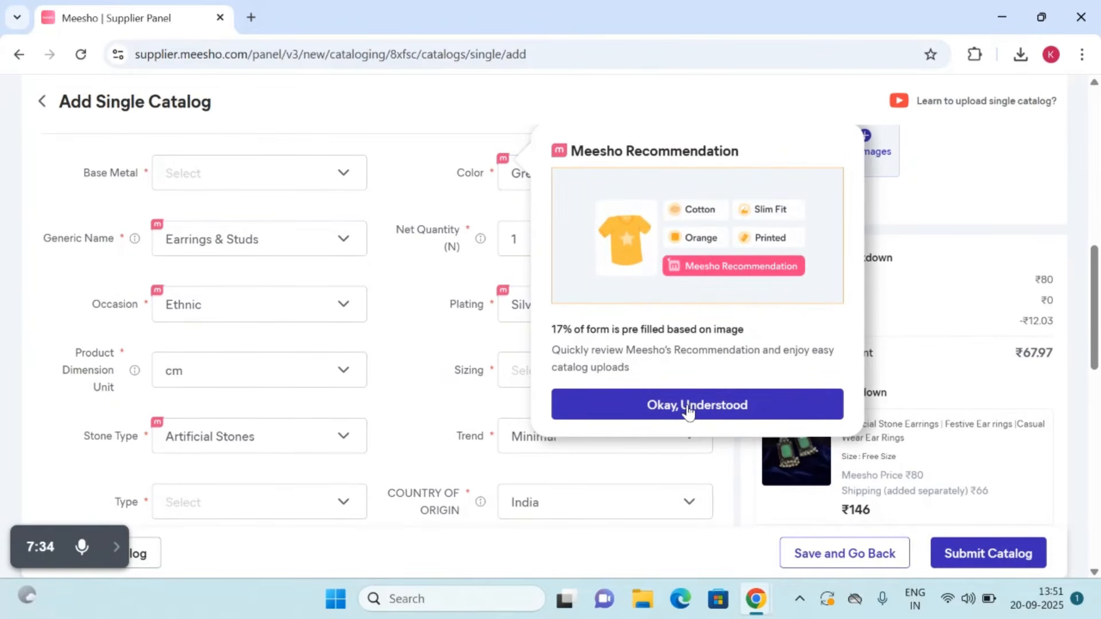
click(688, 408)
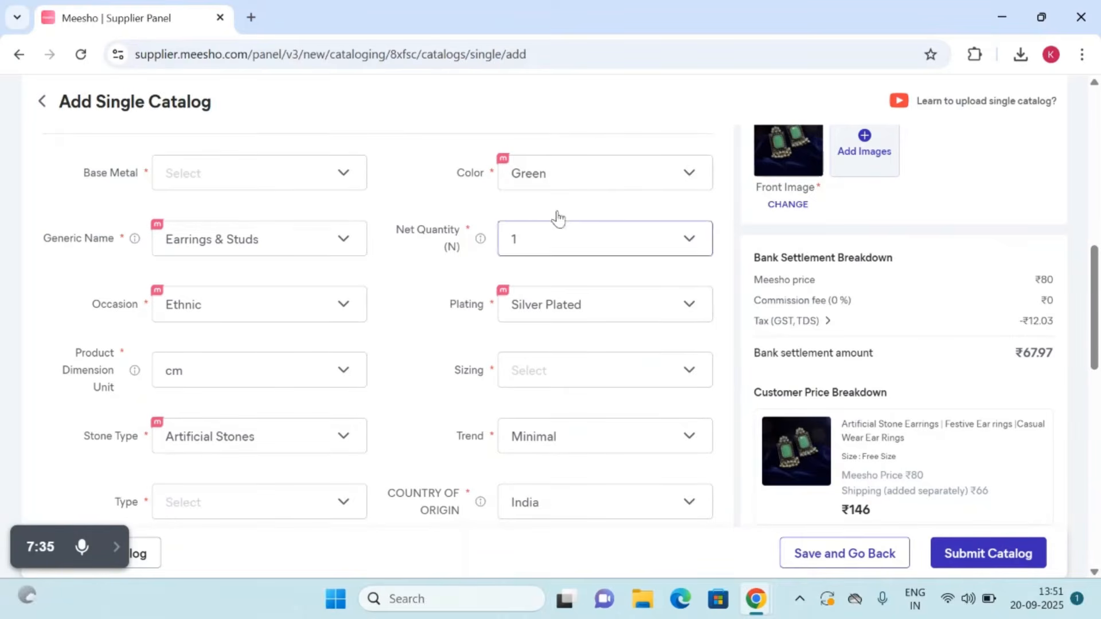
click(256, 169)
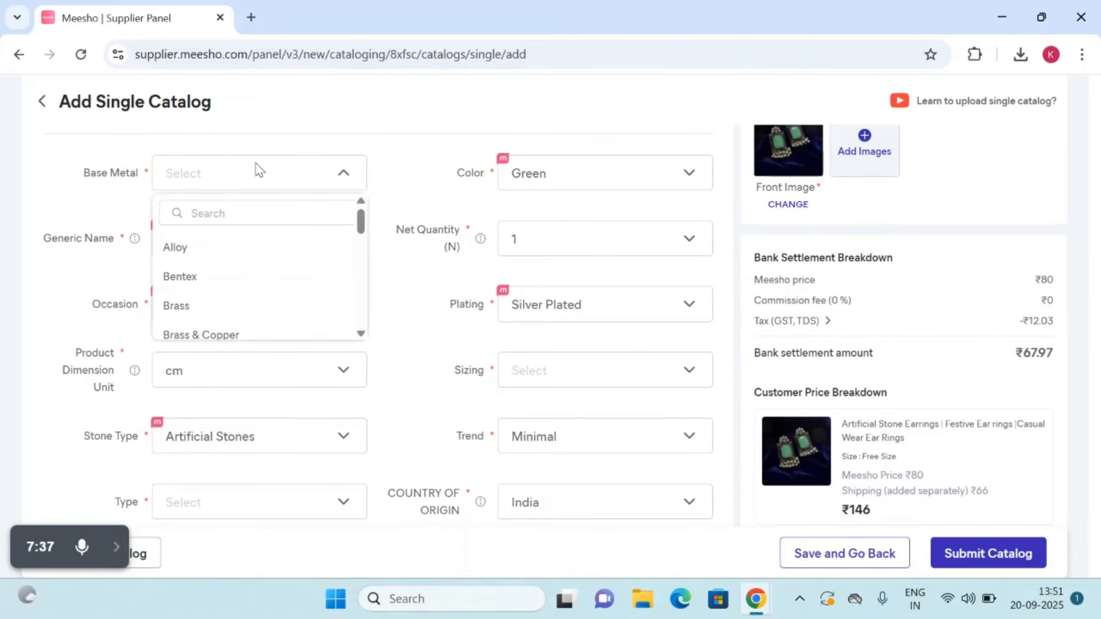
click(198, 253)
click(524, 371)
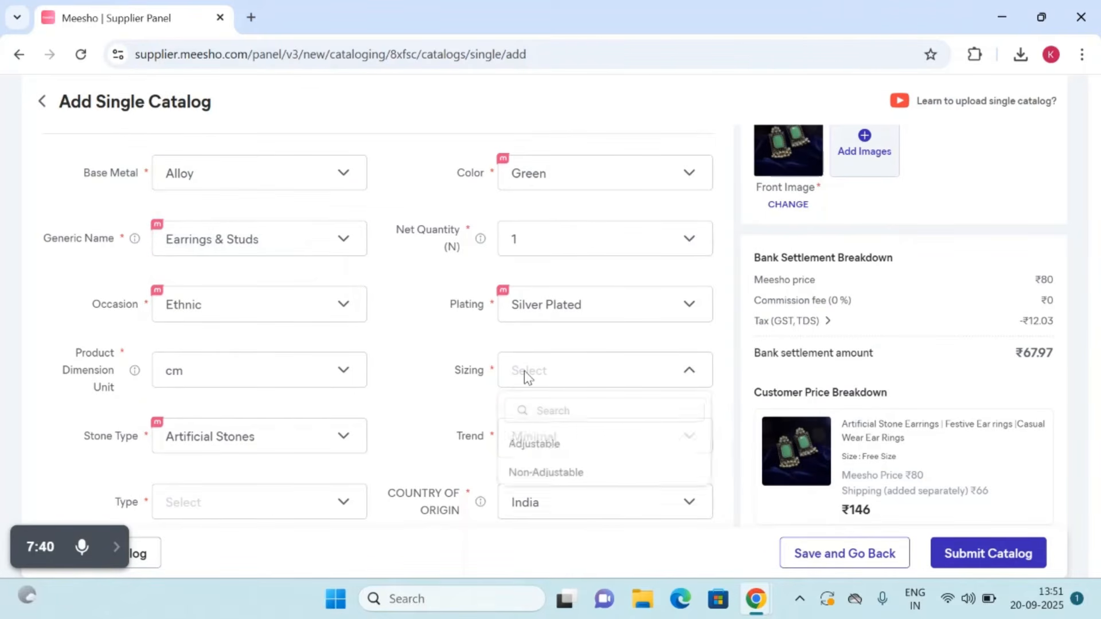
click(541, 476)
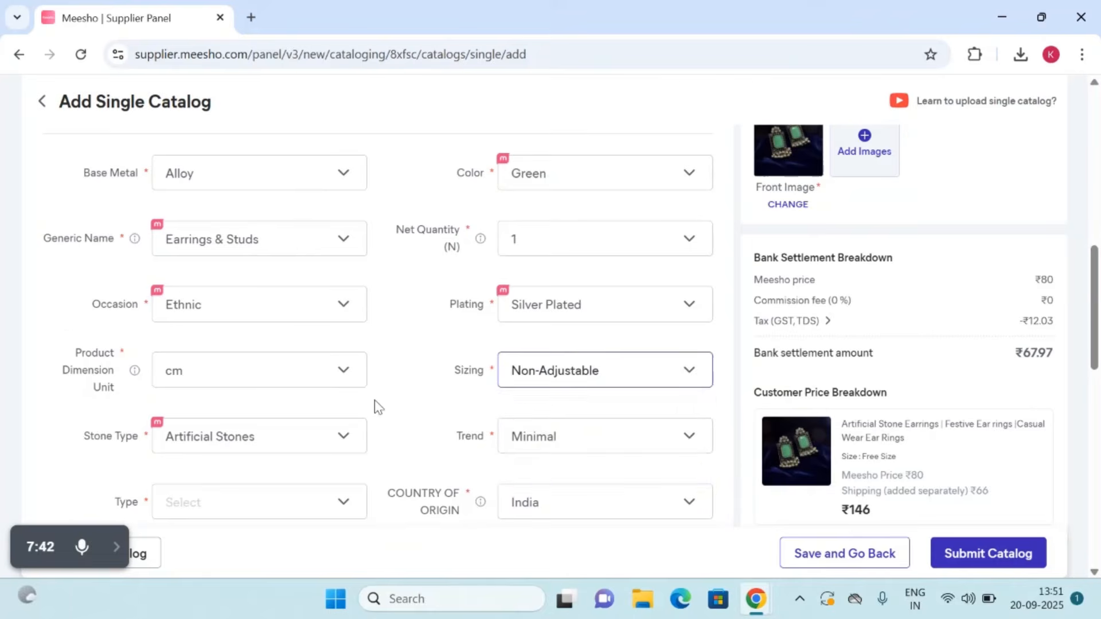
Step: Open the list of earring types for Product 2
scroll(374, 404, down, 1)
scroll(367, 407, down, 2)
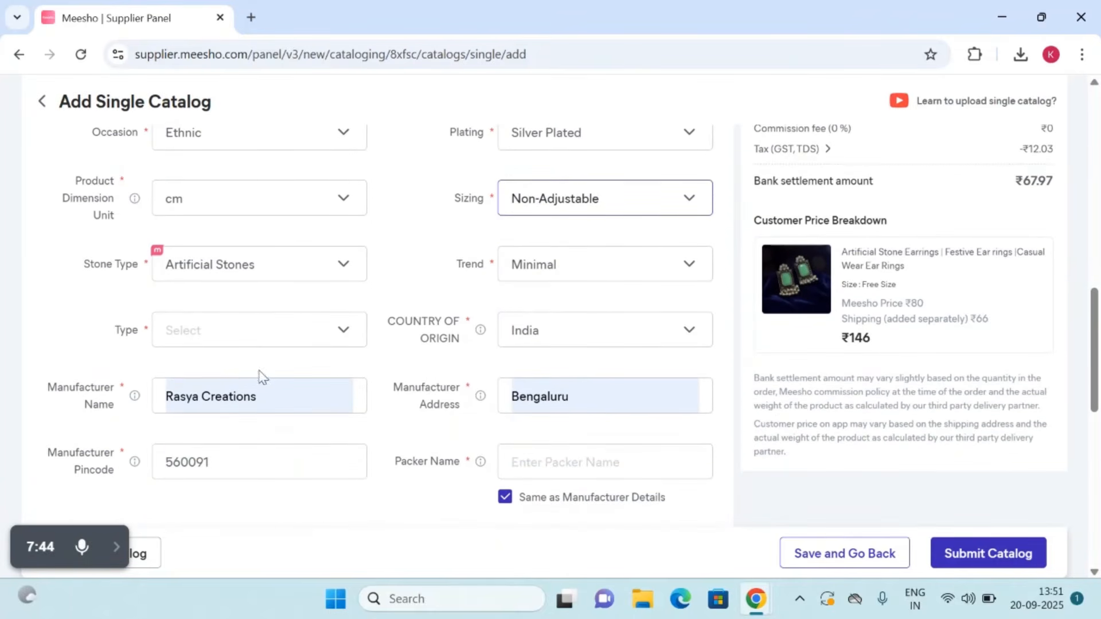
click(231, 331)
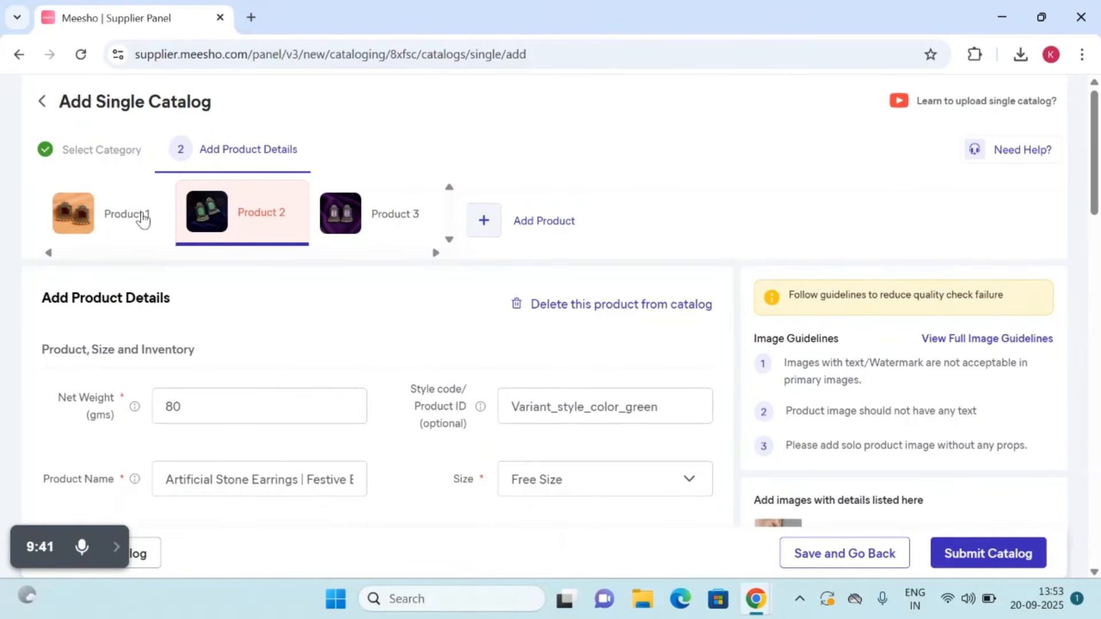
Step: Go through Products 1, 2 and 3 in the catalog to check their entries
click(142, 220)
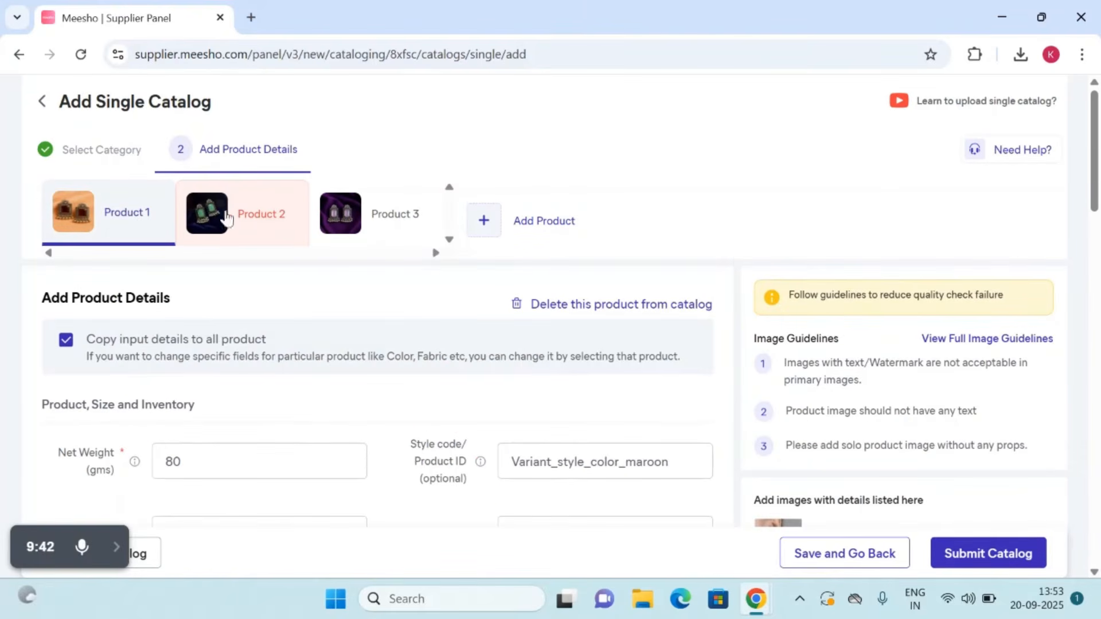
click(394, 232)
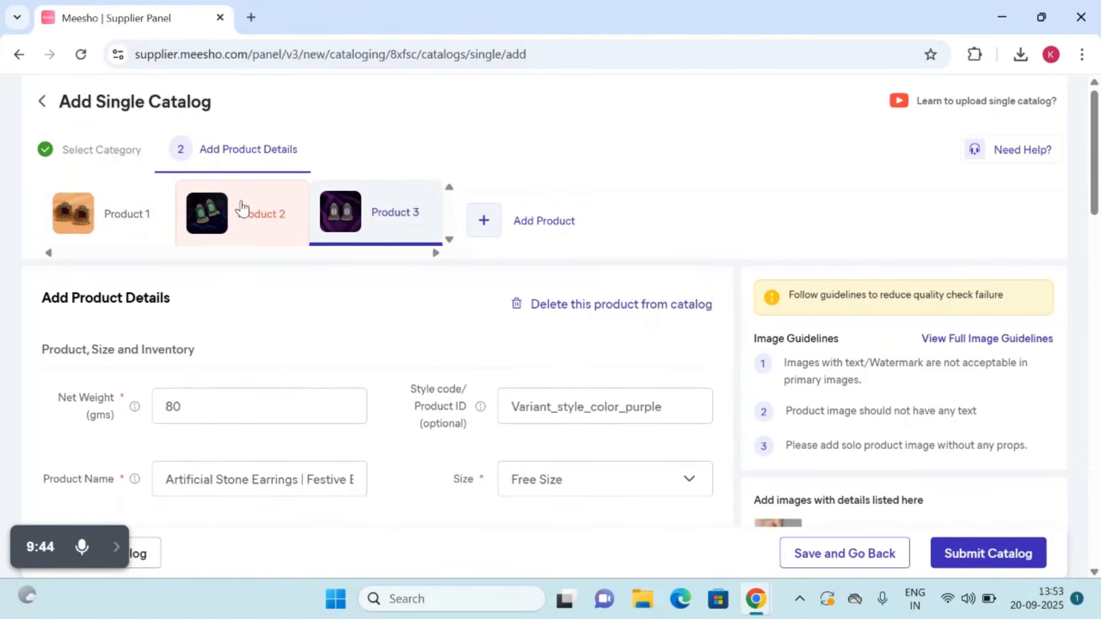
click(131, 235)
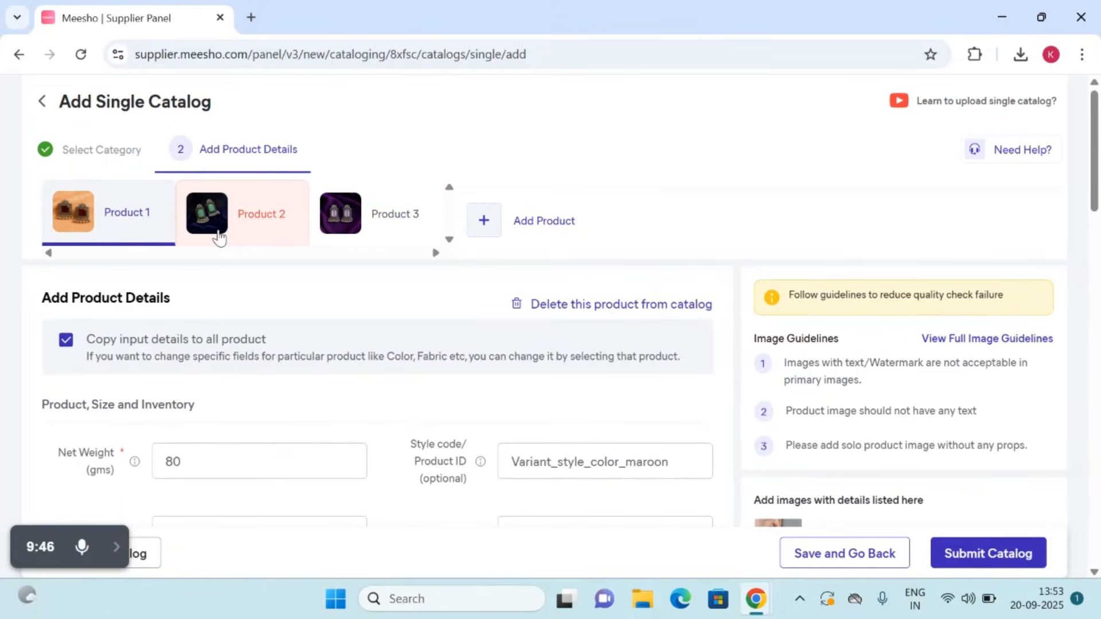
click(218, 238)
click(396, 231)
Step: Submit the catalog for quality check and close the guide on increasing the new catalog's visibility
scroll(556, 373, down, 15)
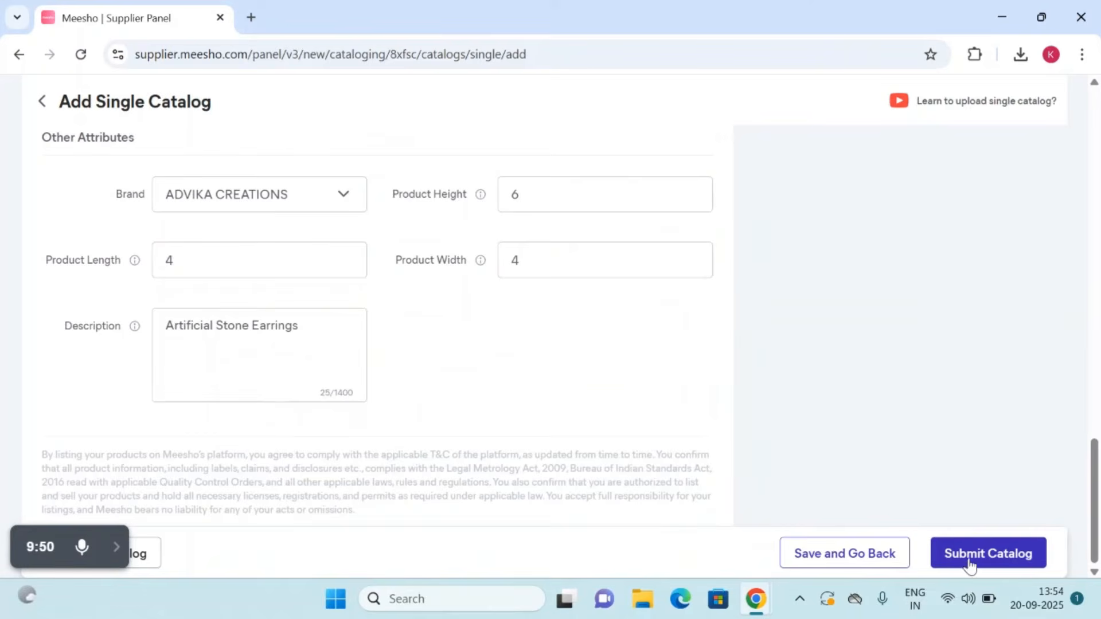
click(967, 557)
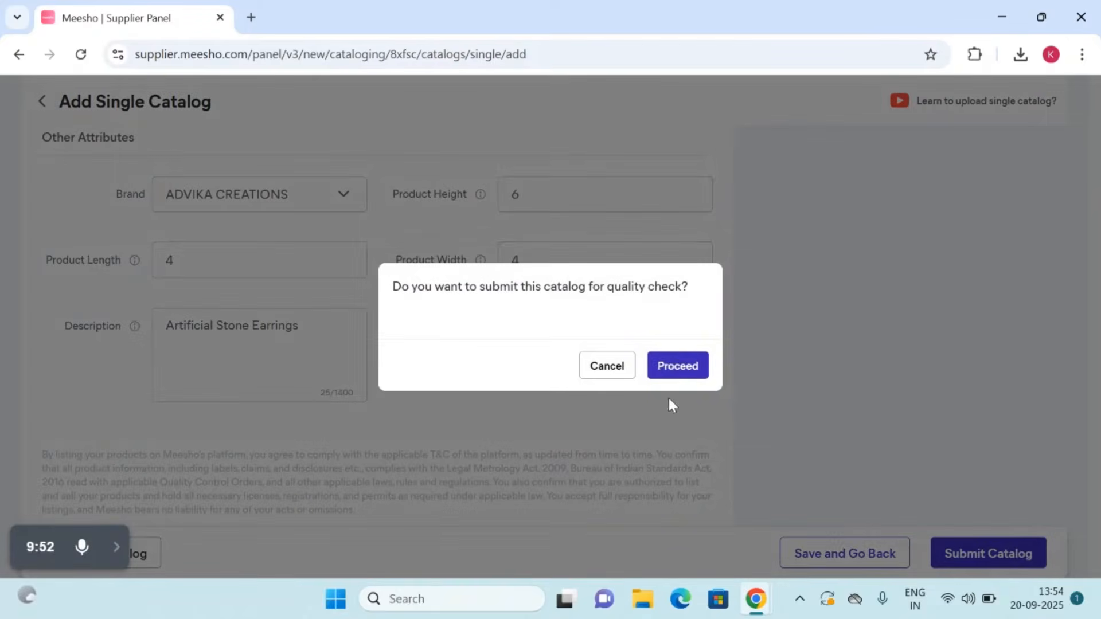
click(665, 366)
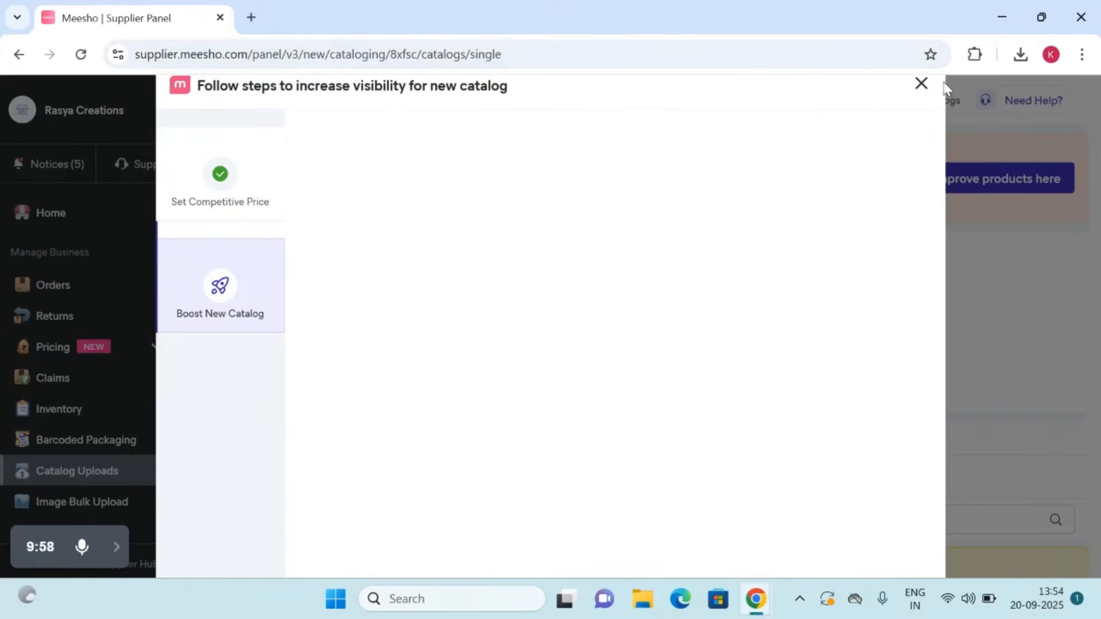
click(922, 86)
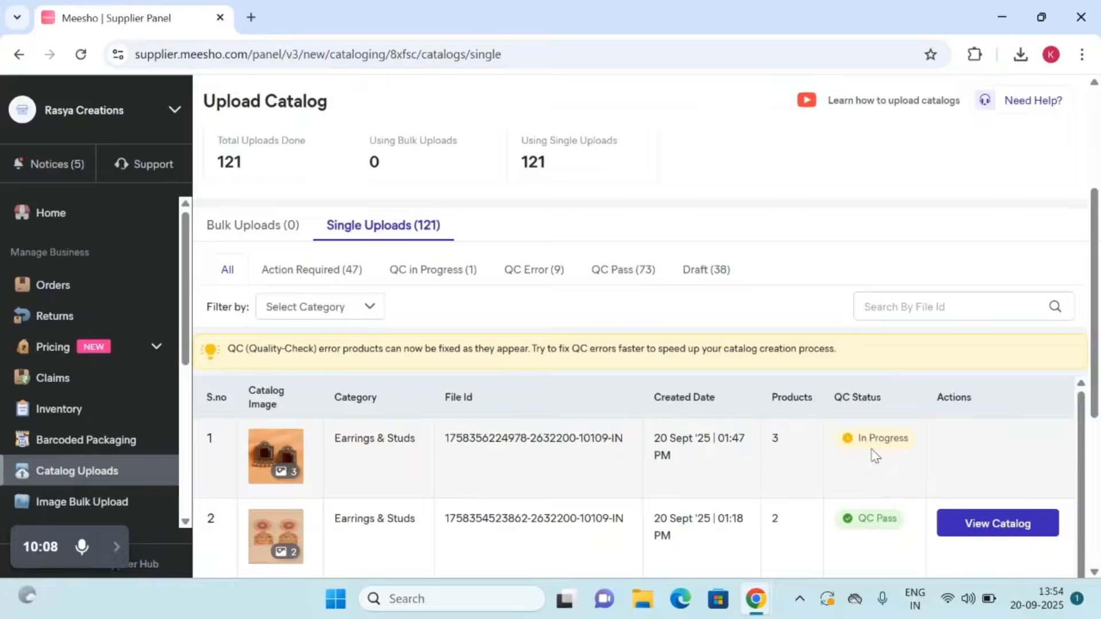
Step: Go from the home page to the inventory and view the product details of the maroon earrings in the Classy Earrings & Studs catalog
click(51, 215)
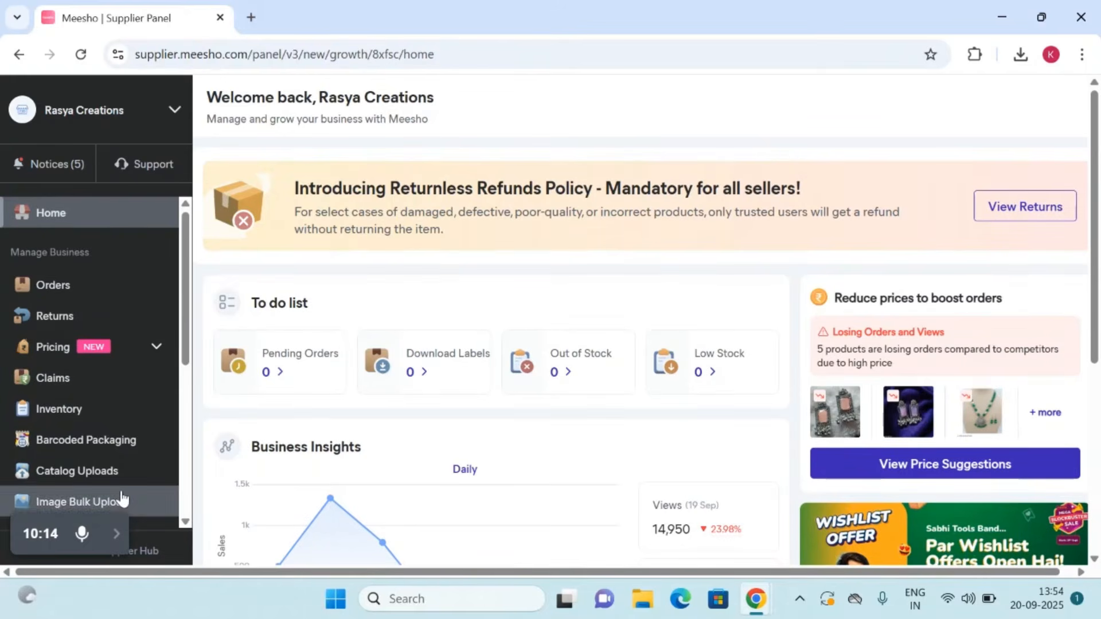
click(111, 538)
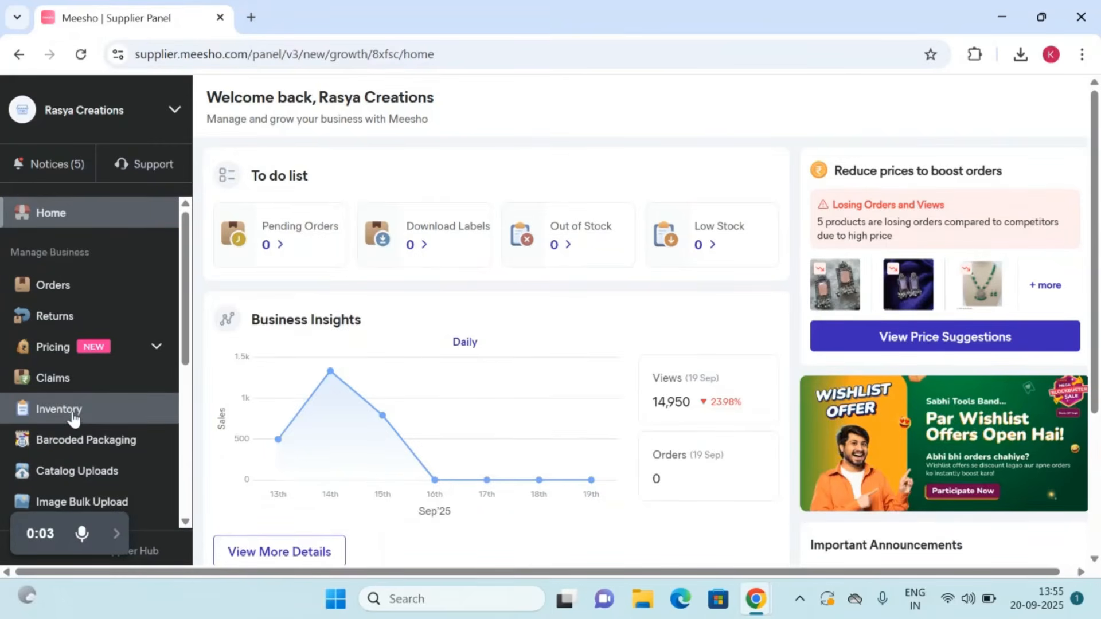
right_click(52, 410)
click(52, 411)
click(52, 412)
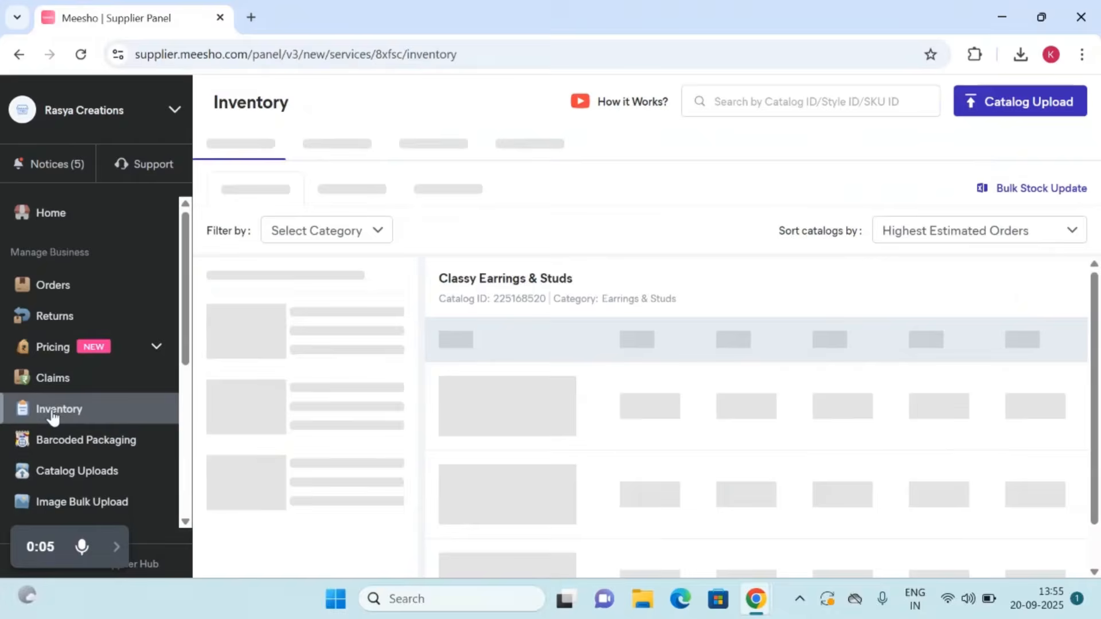
scroll(713, 338, down, 1)
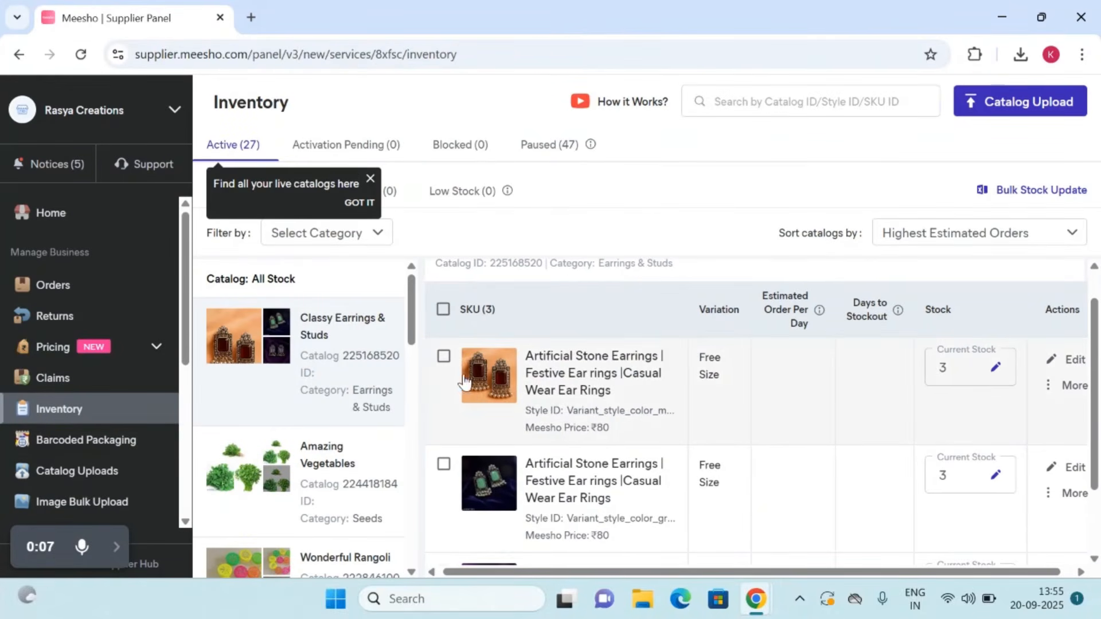
click(484, 395)
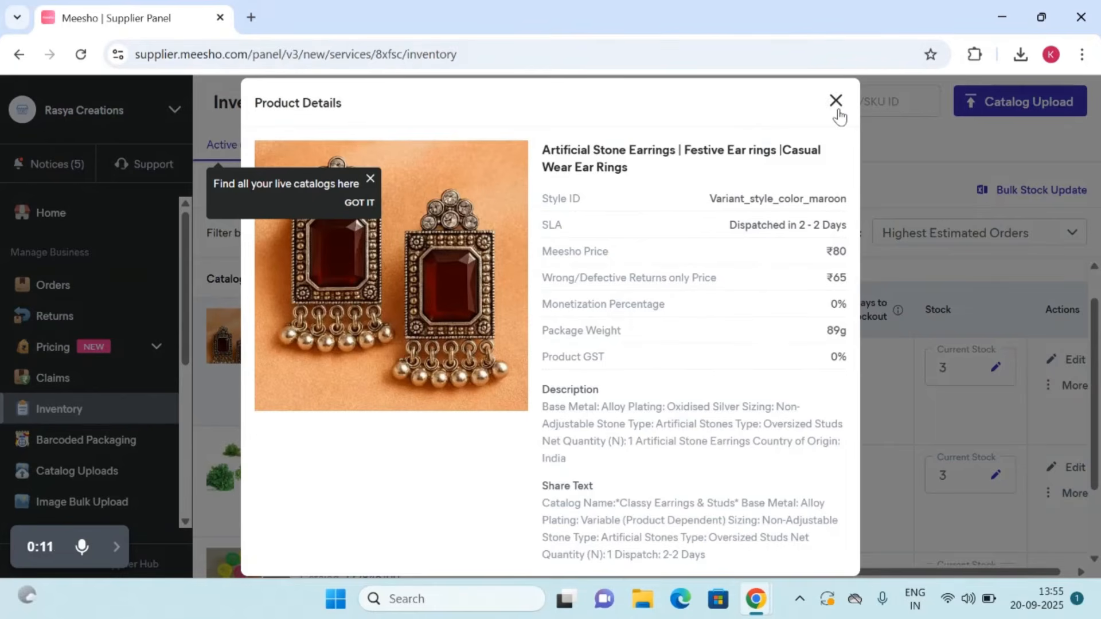
Step: Close the maroon earrings' details and view the product details of the green variant in the Classy Earrings & Studs catalog
click(837, 106)
scroll(600, 421, down, 2)
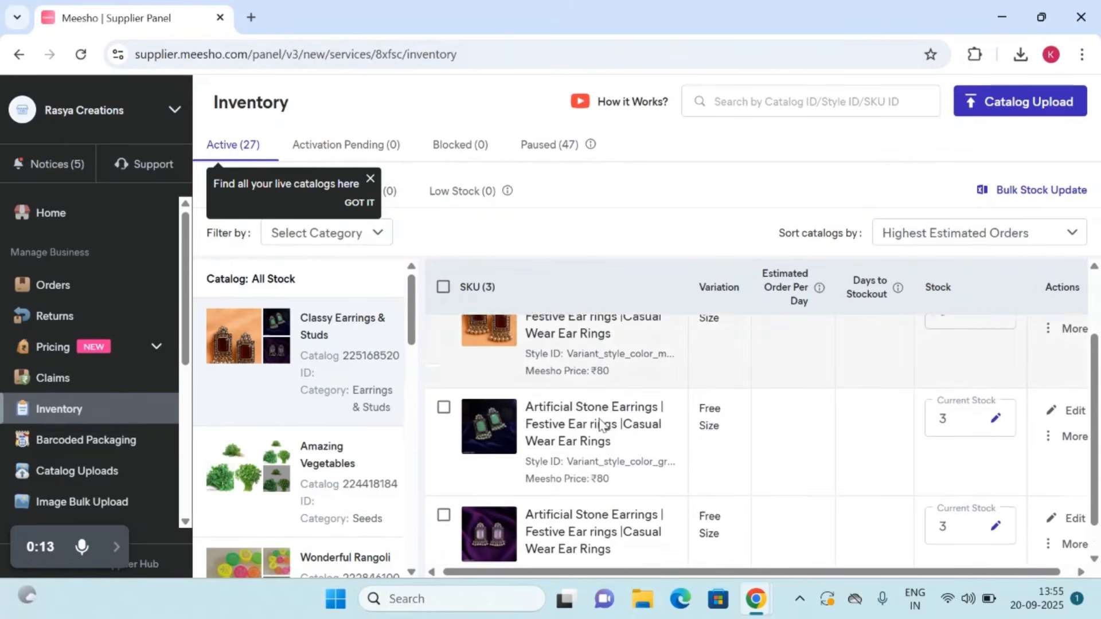
click(499, 412)
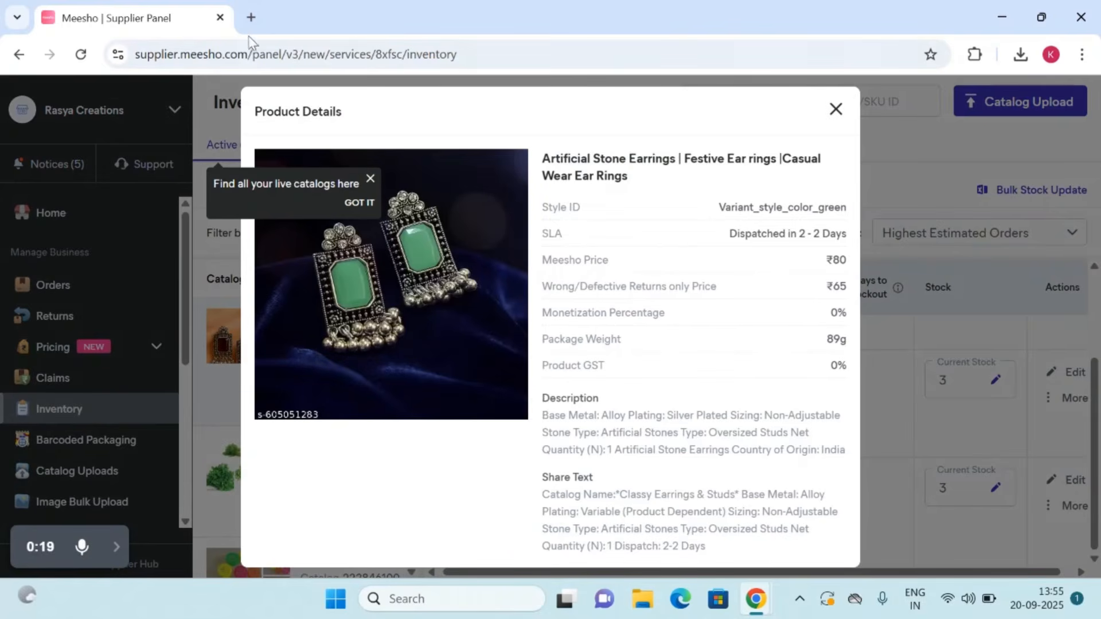
Step: Open the customer shopping site meesho.com in a new browser tab
click(251, 17)
click(250, 56)
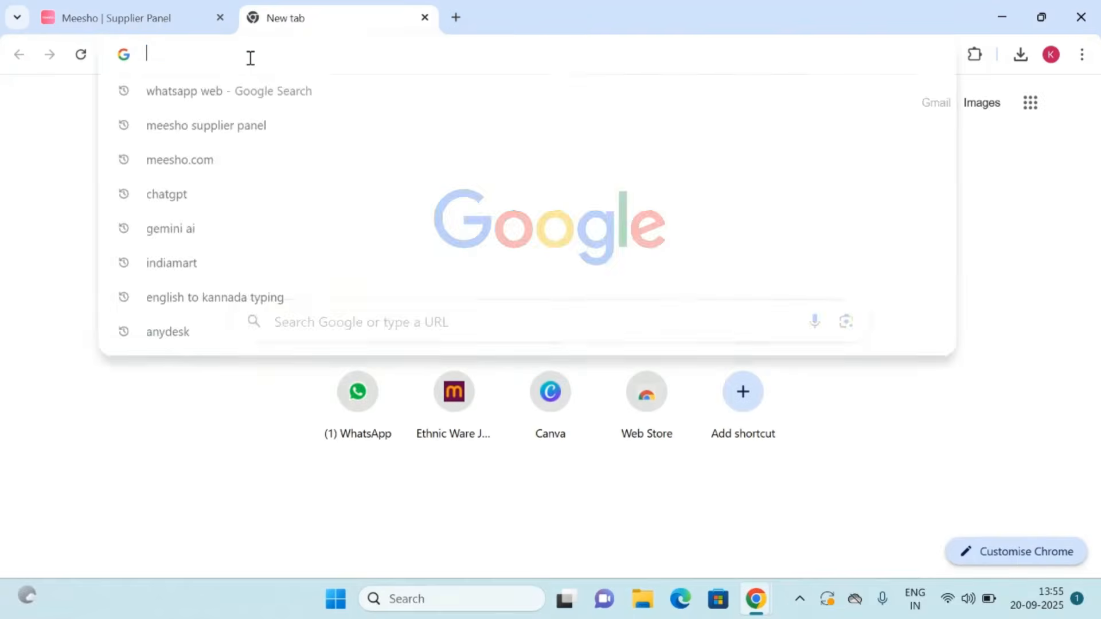
text(meesho)
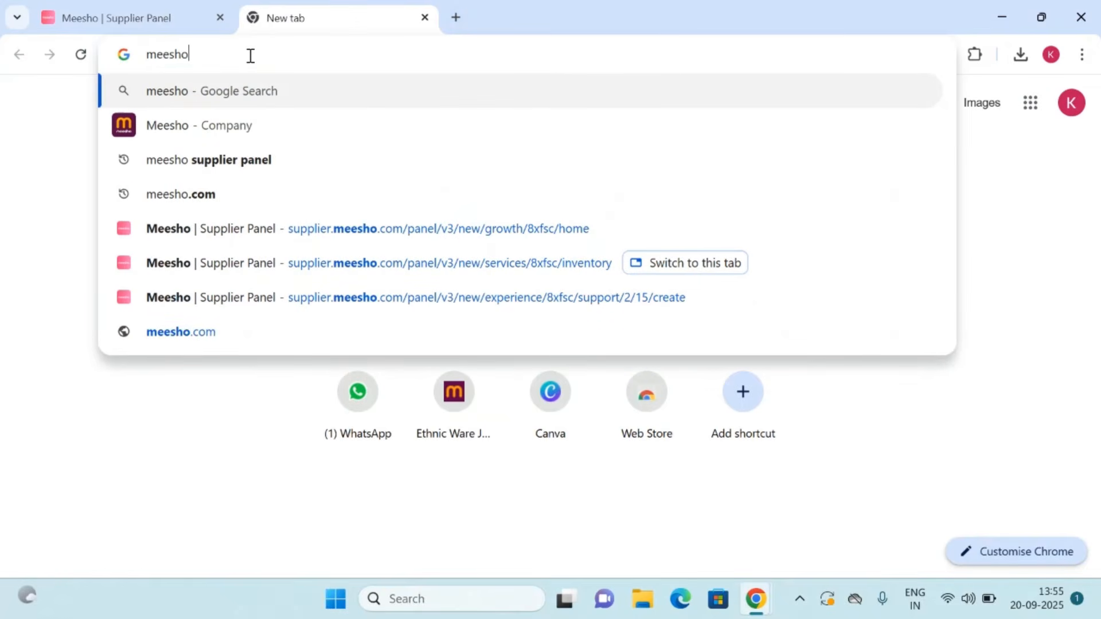
text(.co)
key(Return)
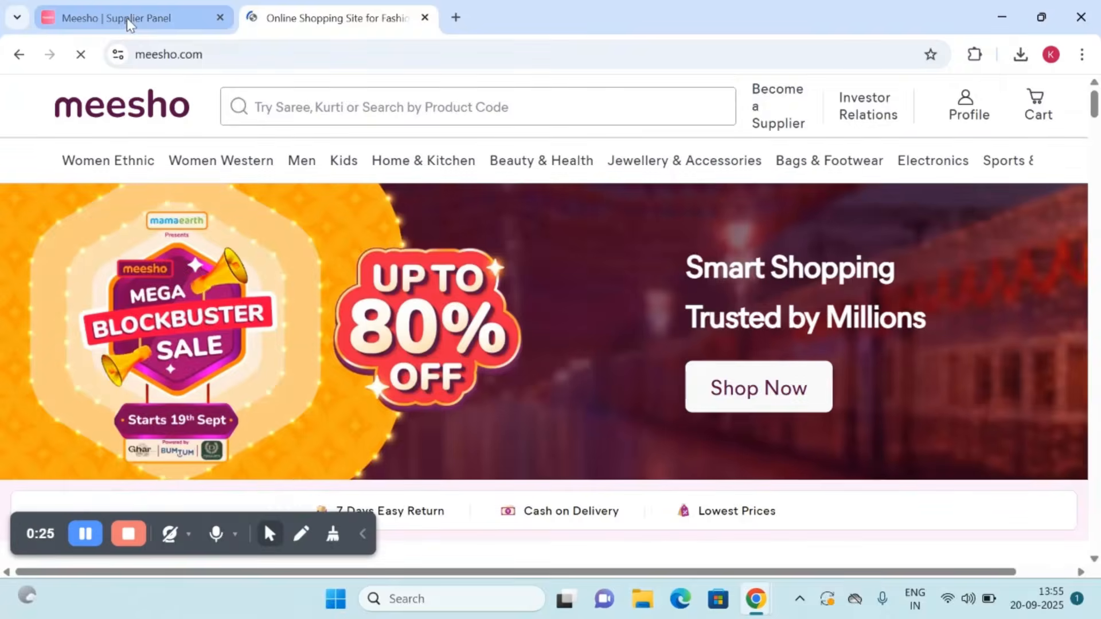
Step: Look up the product code on the green earrings' image in the supplier panel and search the shopping site for 605051283
click(126, 19)
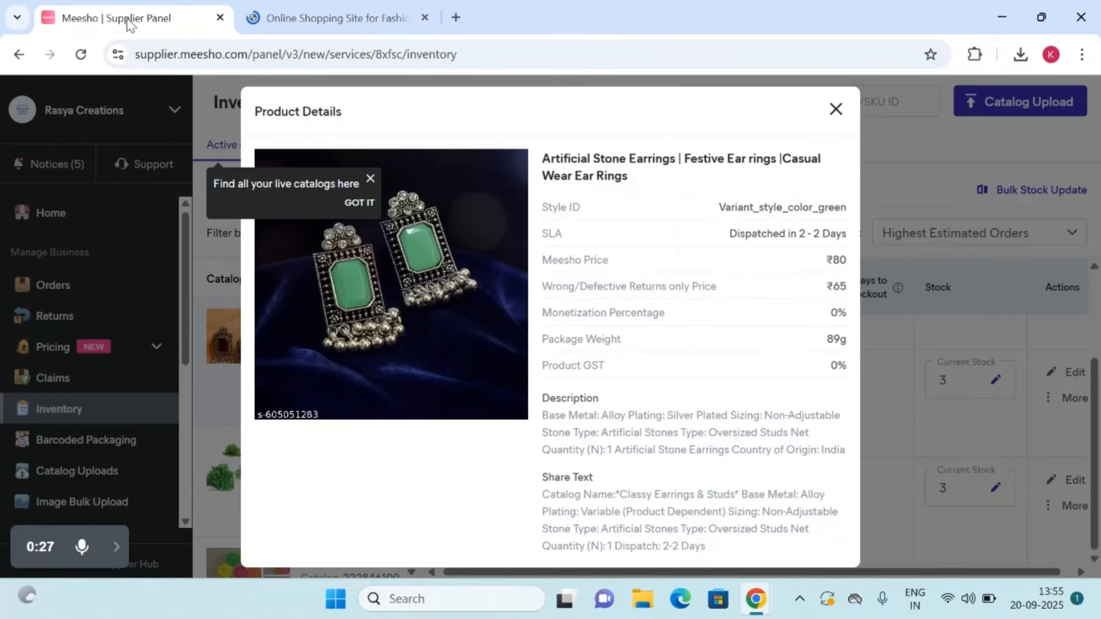
click(298, 17)
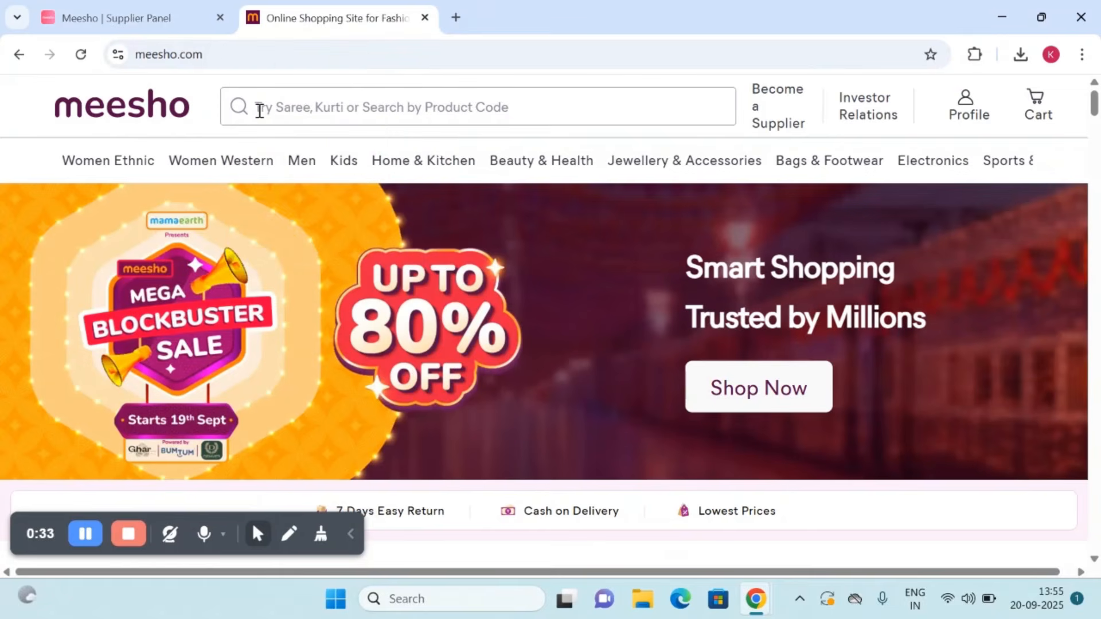
click(259, 110)
text(60)
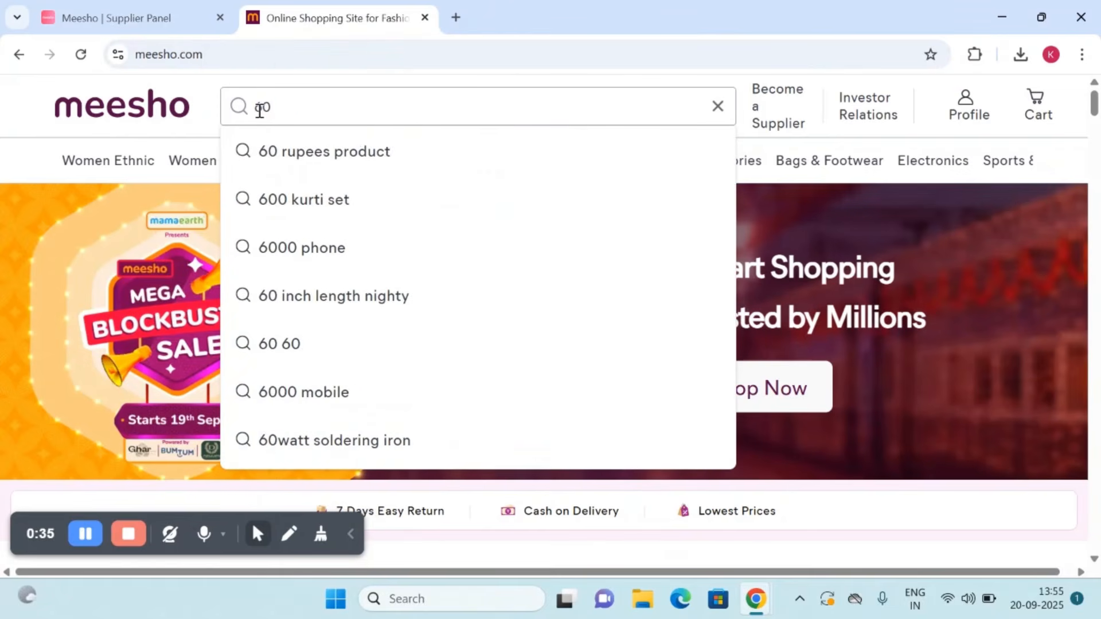
text(50)
click(156, 23)
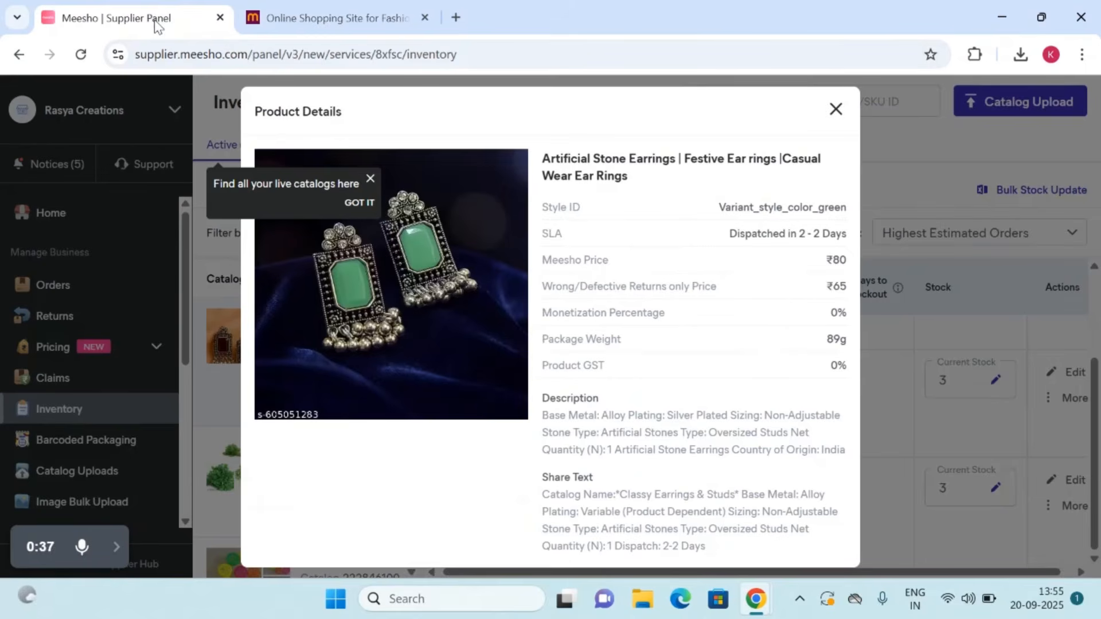
click(309, 23)
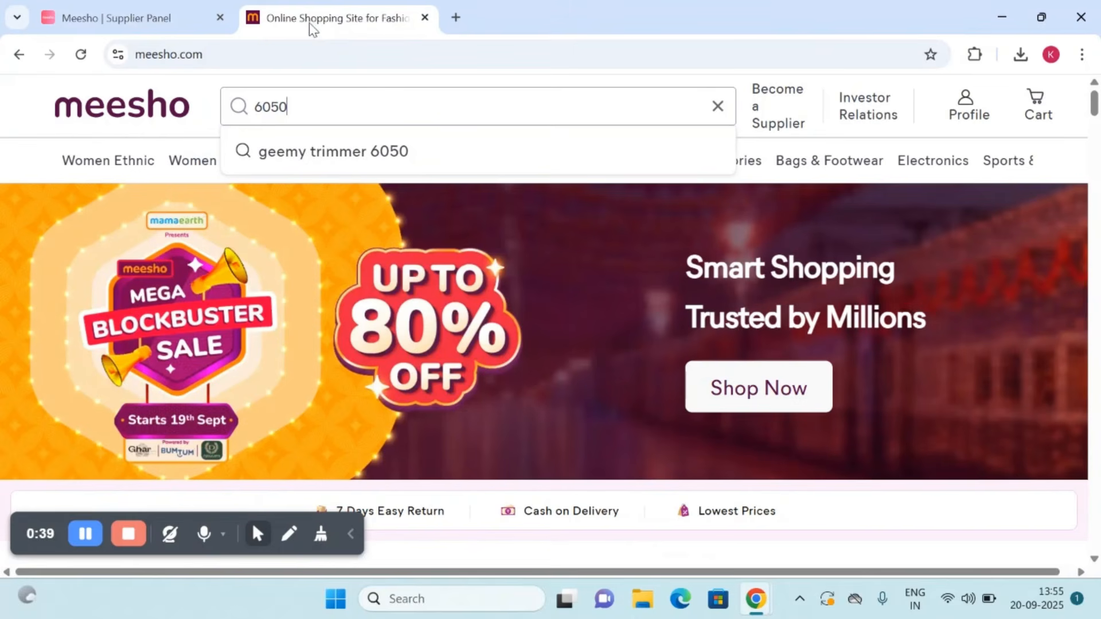
text(52)
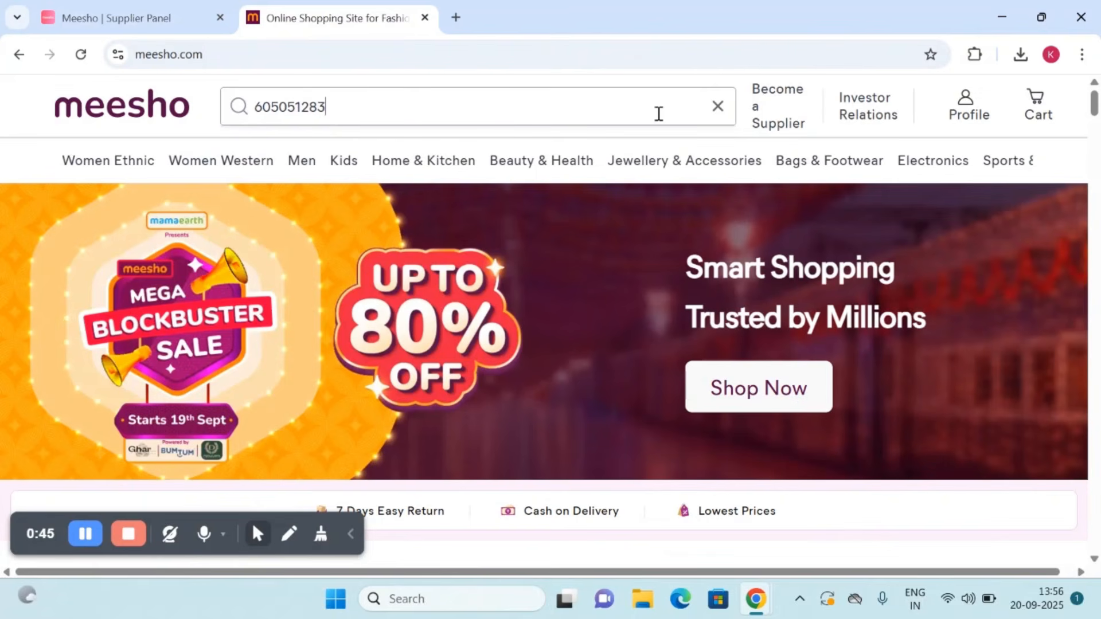
key(Return)
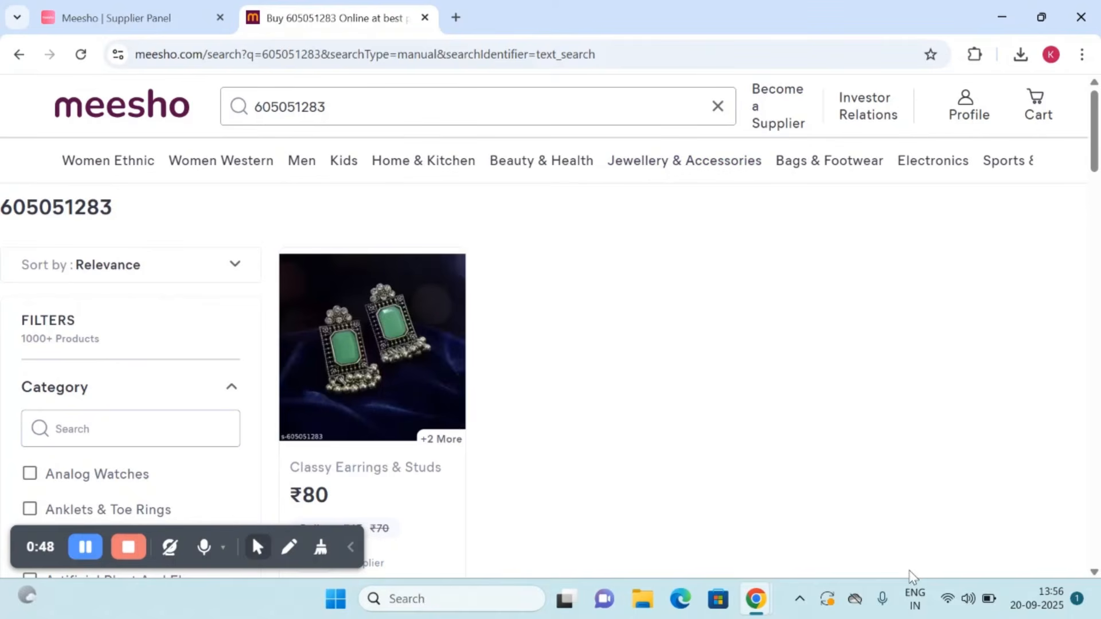
Step: Open the green earrings from the search results, and view the maroon variant from their similar products
click(411, 376)
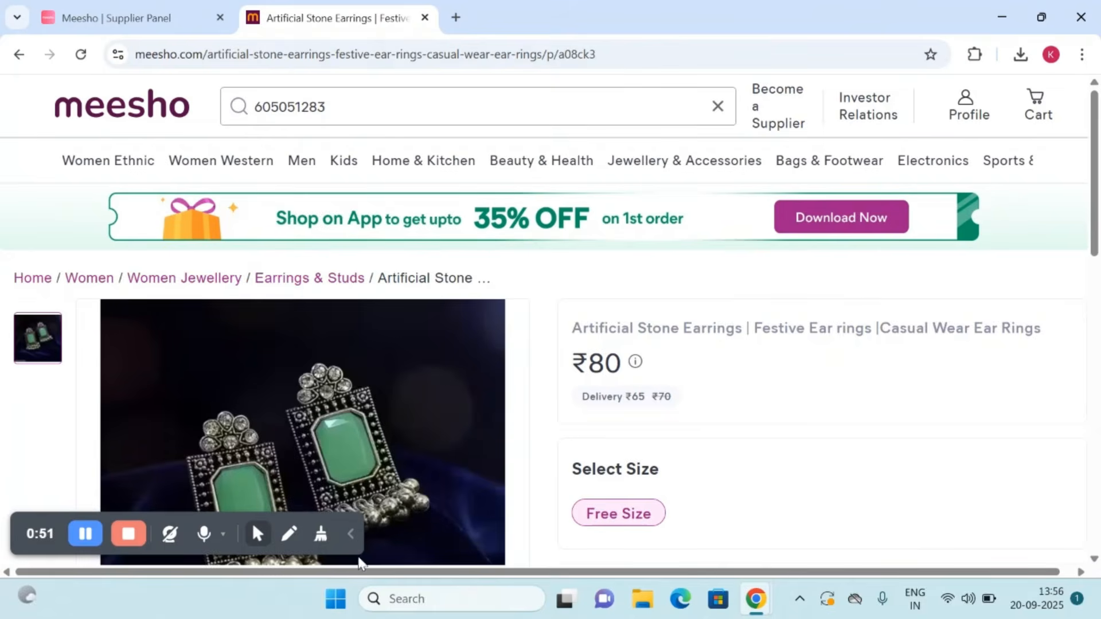
scroll(333, 455, down, 7)
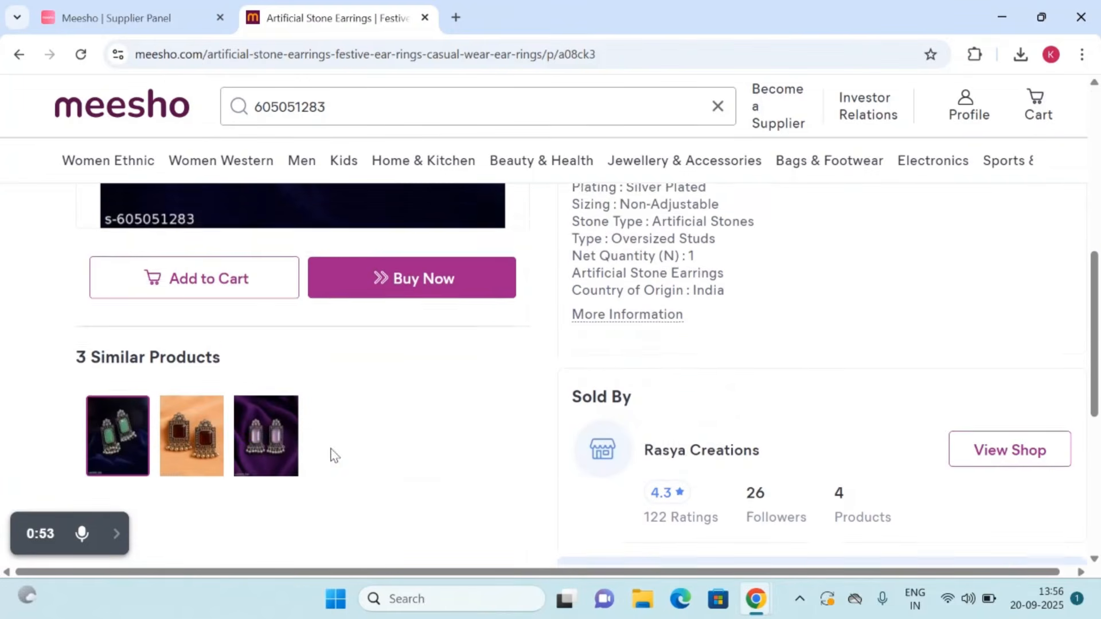
click(195, 457)
scroll(304, 425, down, 5)
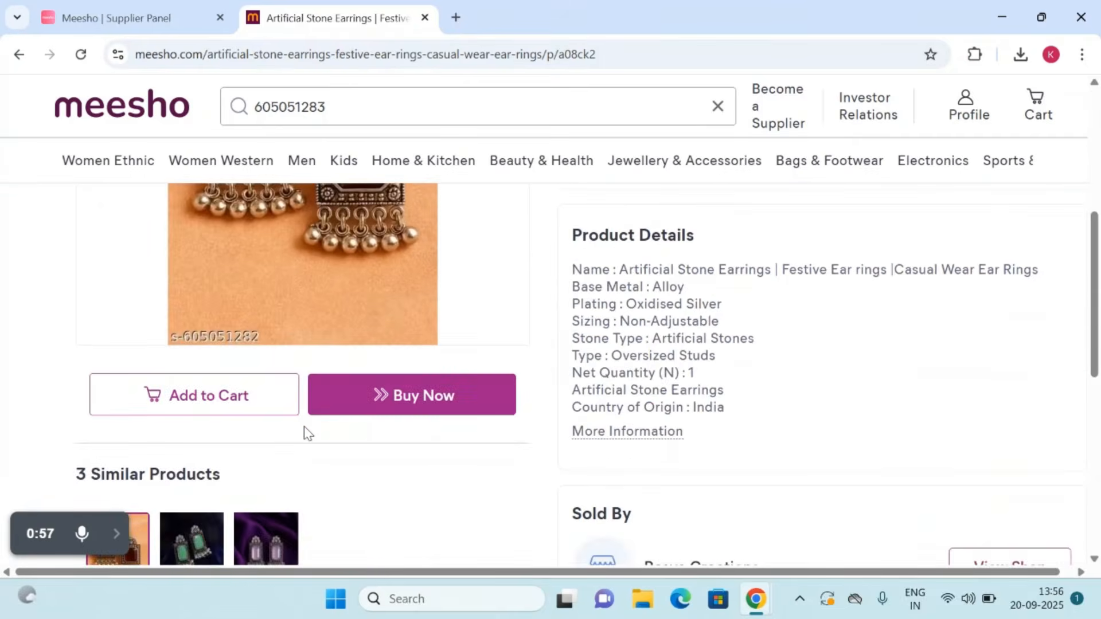
Step: Go back to the green earrings through the similar products, and from there view the purple variant's product page
scroll(304, 426, down, 2)
click(225, 439)
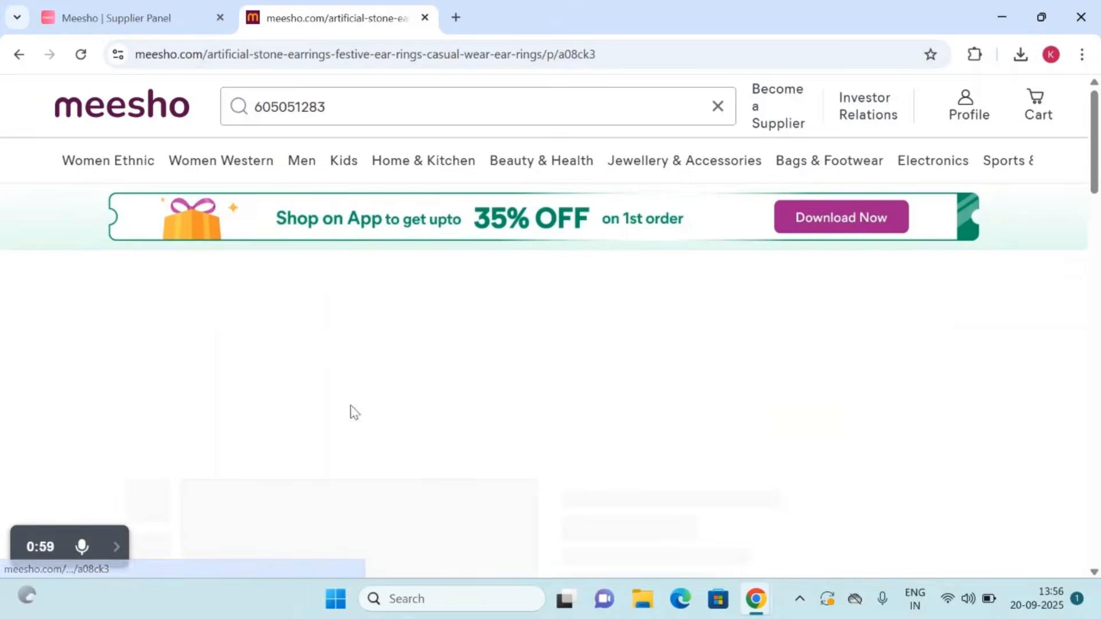
scroll(366, 419, down, 5)
scroll(245, 513, down, 1)
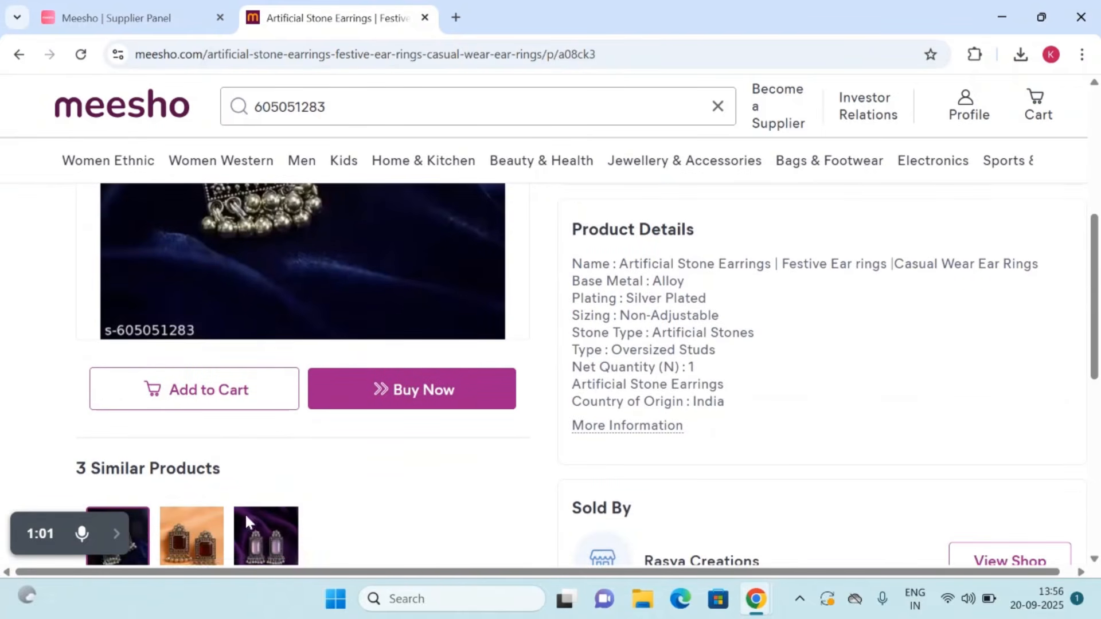
click(255, 526)
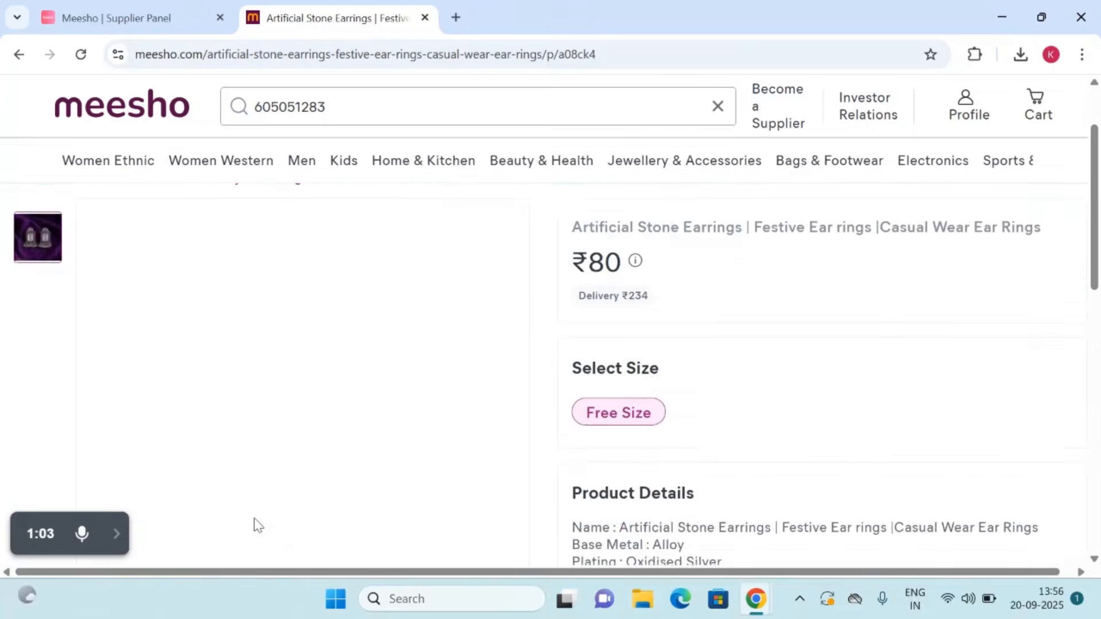
scroll(254, 516, down, 2)
scroll(255, 525, down, 5)
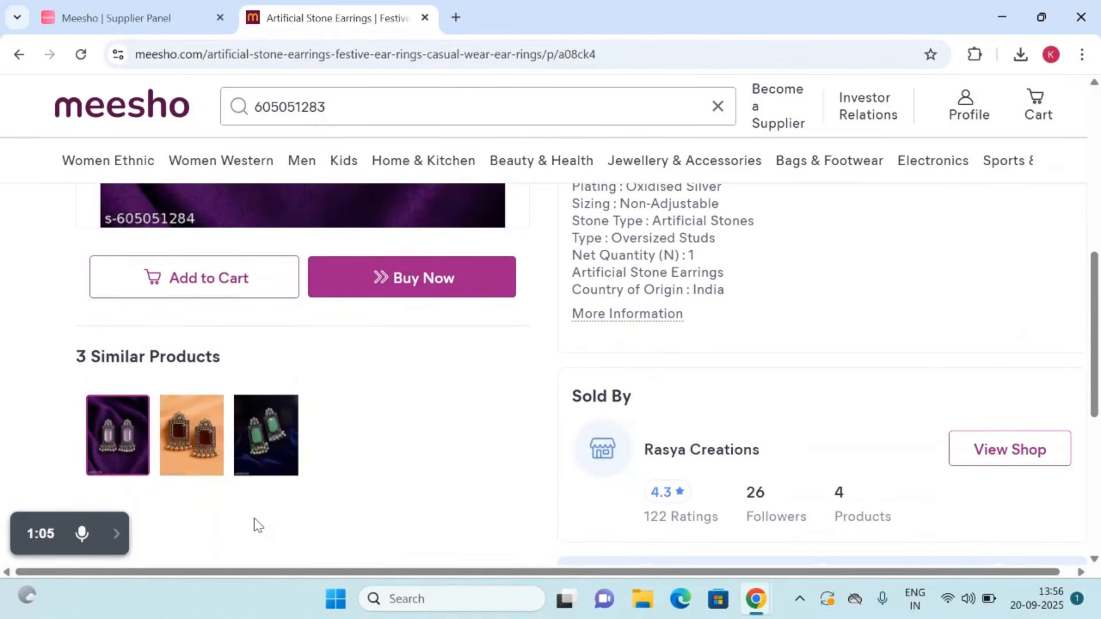
scroll(275, 445, up, 8)
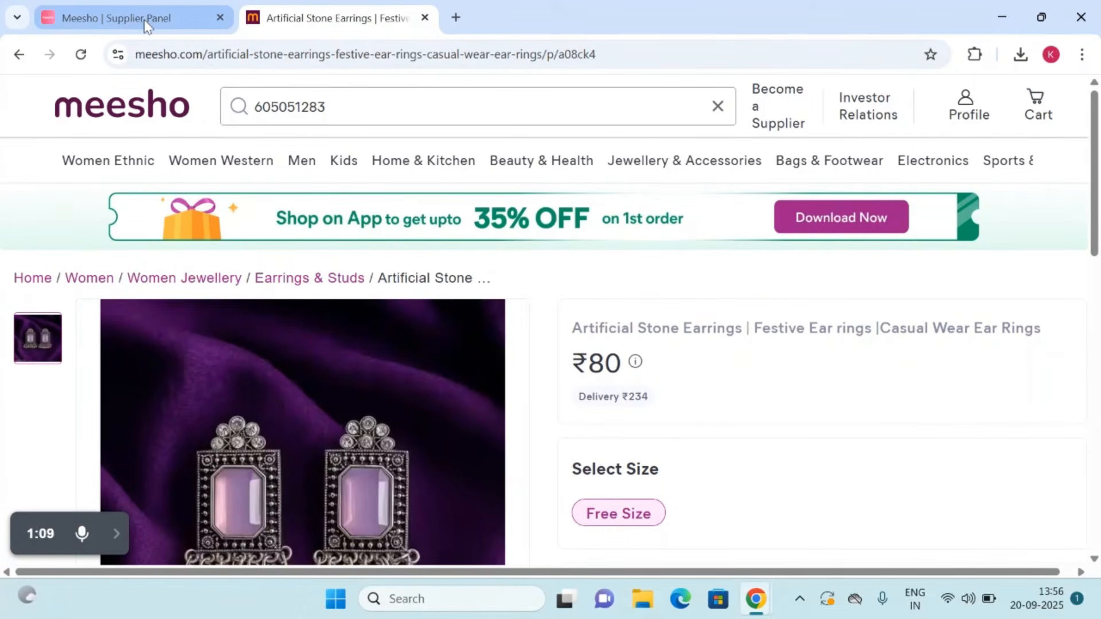
Step: Return to the supplier panel, close the green earrings' product details and go to the home page
click(143, 19)
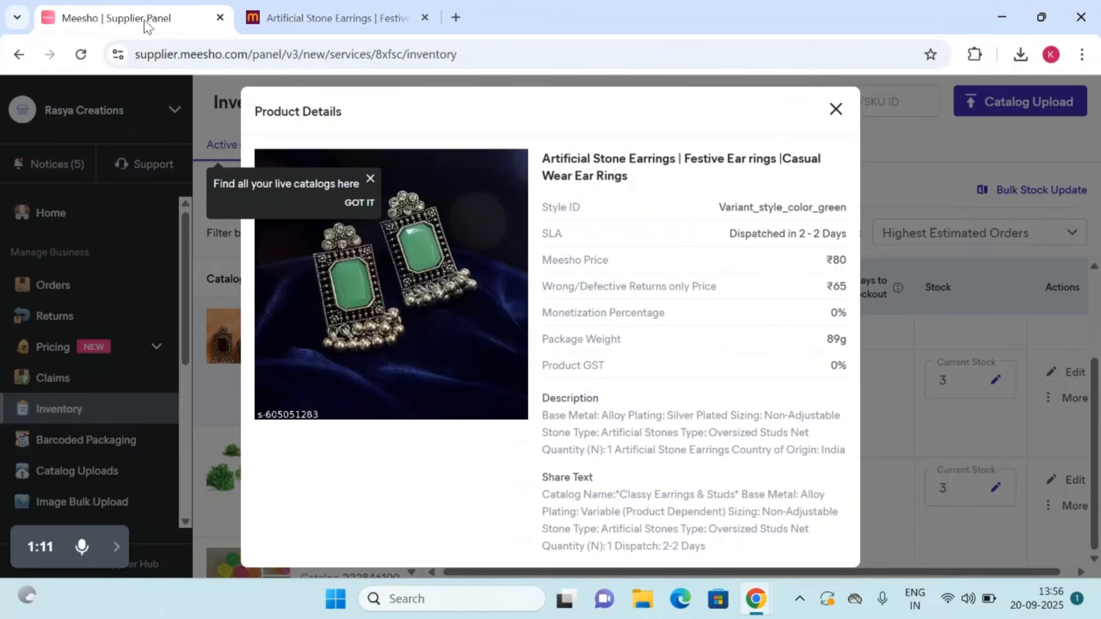
click(835, 109)
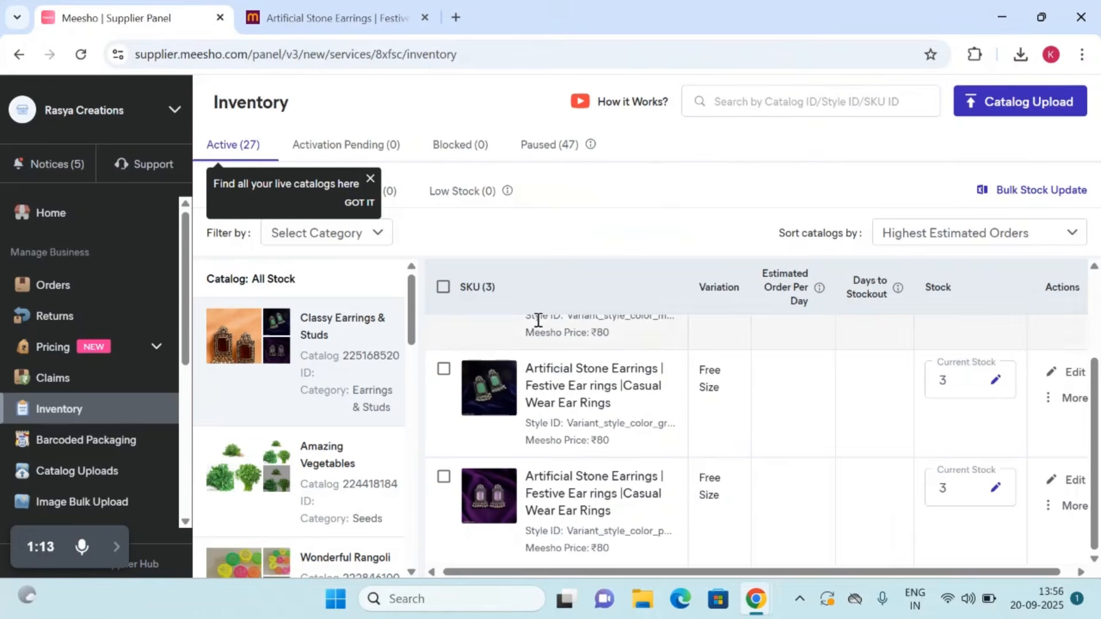
scroll(91, 319, down, 2)
scroll(69, 252, up, 2)
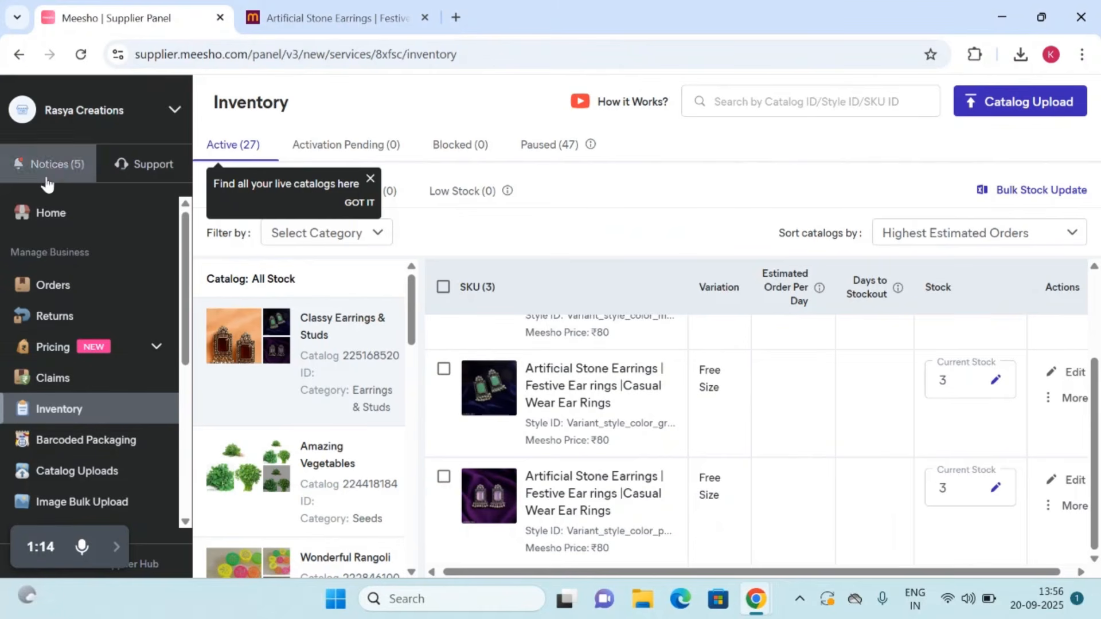
click(40, 217)
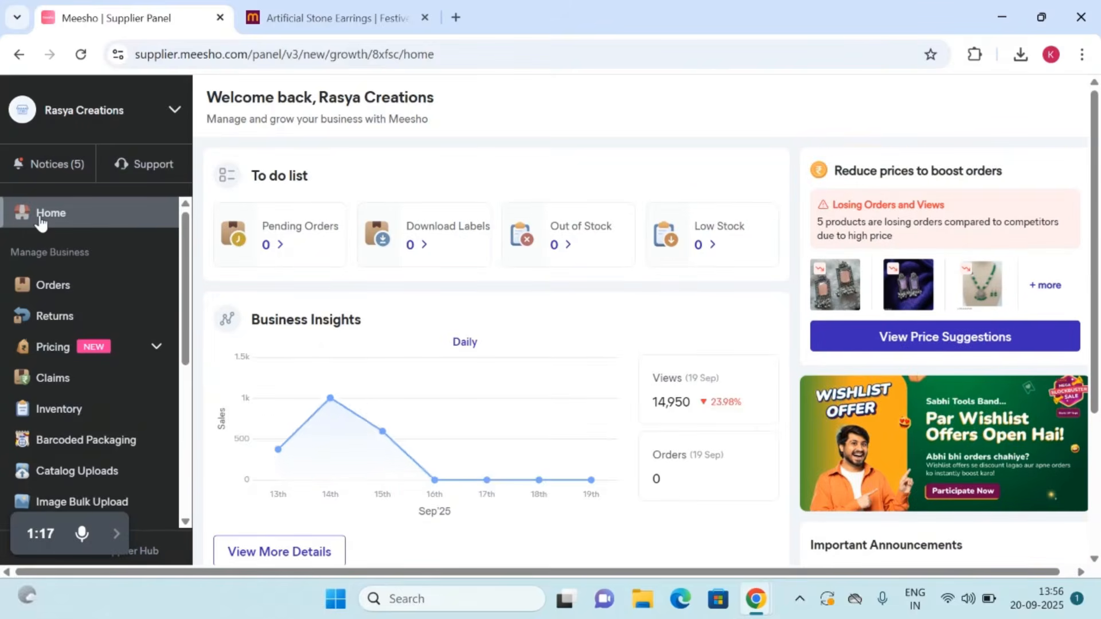